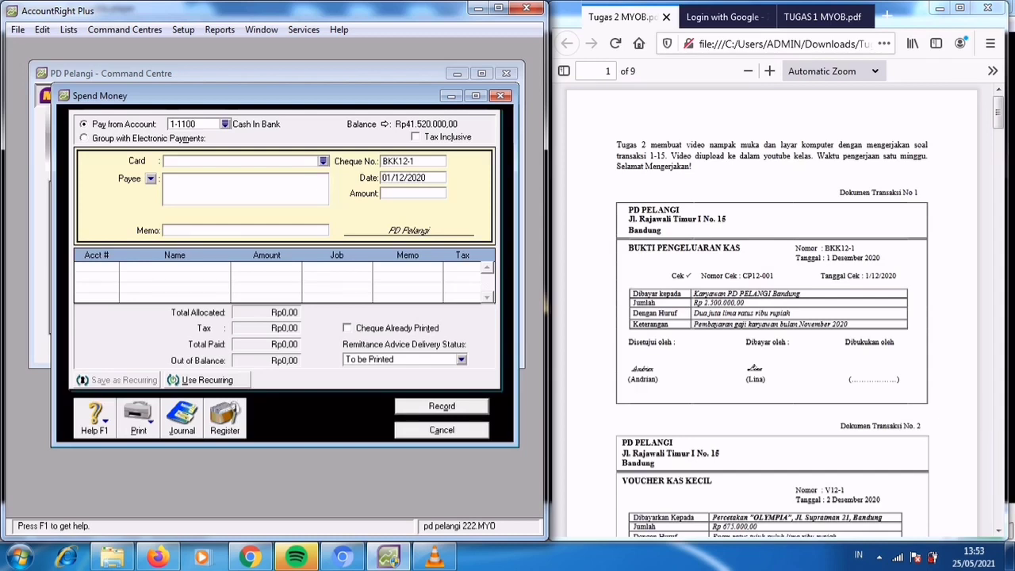
# Enter an amount of Rp2.500.000 and the memo "Pembayaran Gaji Karyawan bulan November 2020" for payment BKK12-1.
pyautogui.press('Tab')
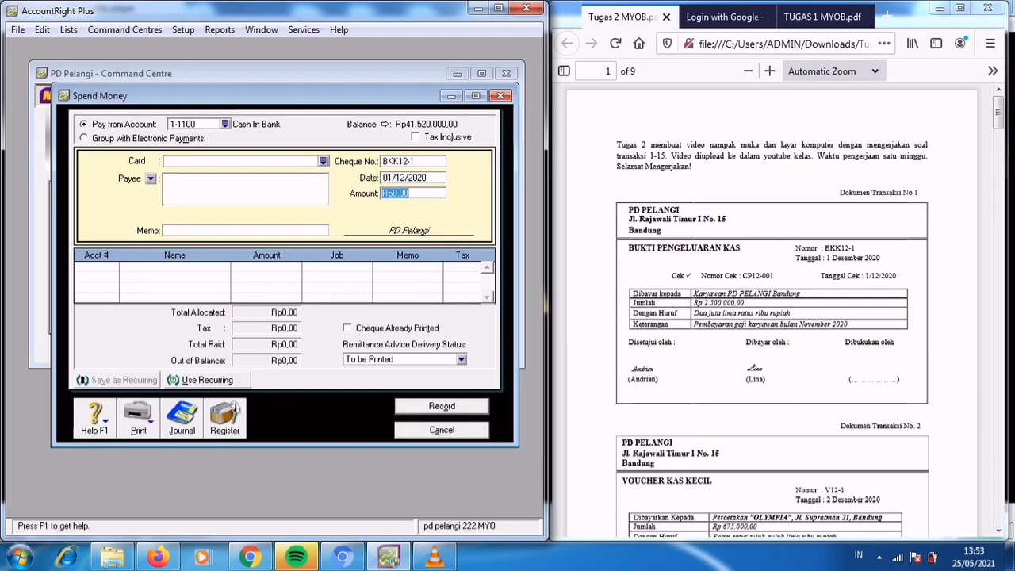
pyautogui.write('2500000')
pyautogui.press('Tab')
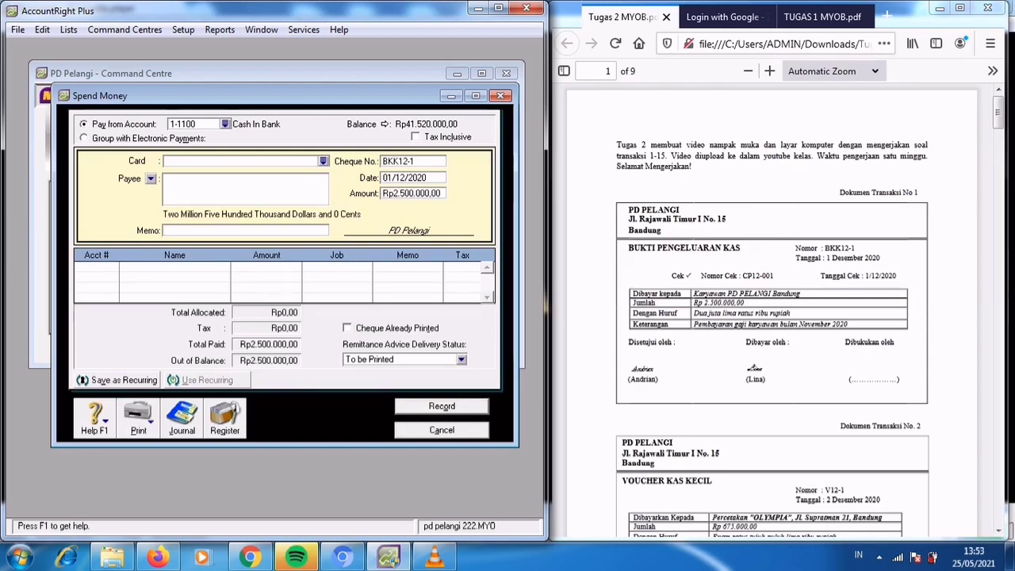
pyautogui.write('Pembayaran Gaji')
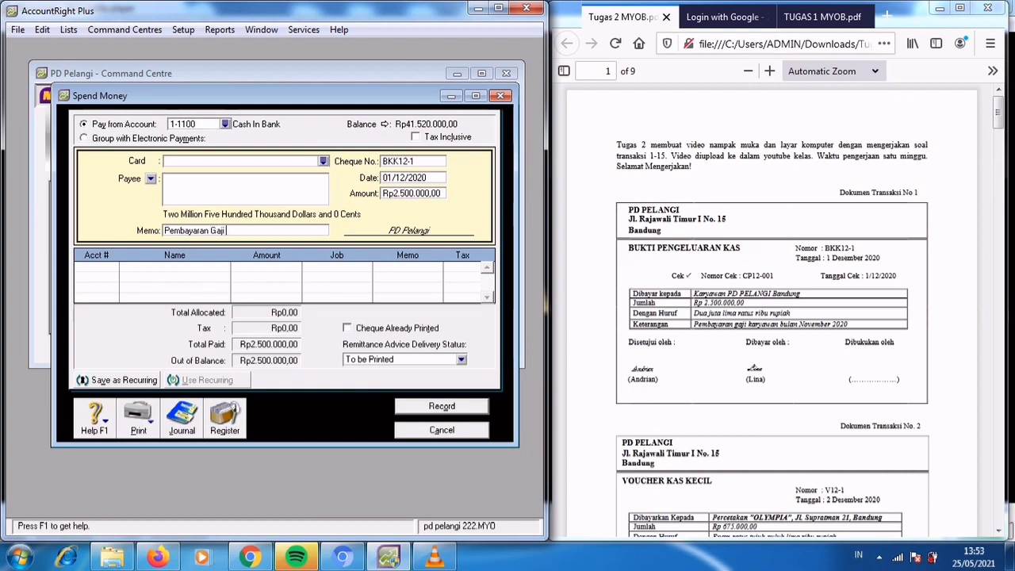
pyautogui.write(' Karyawan bulan Novembe')
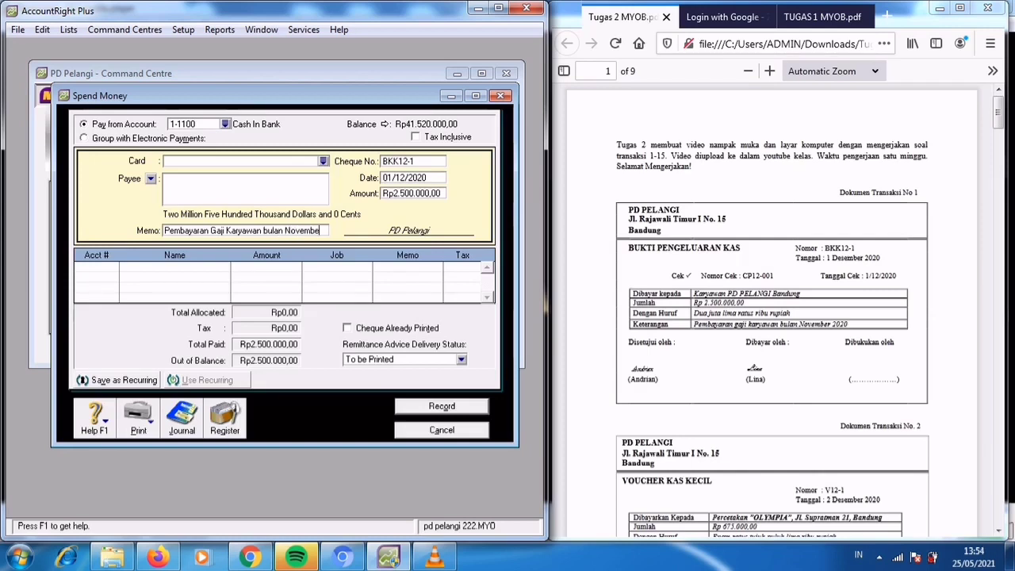
pyautogui.write('r 2020')
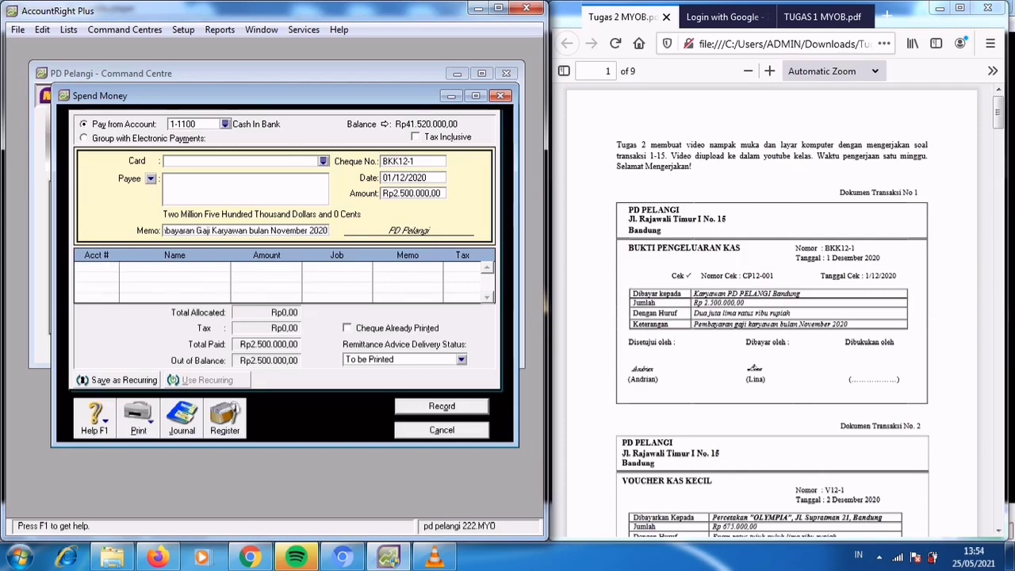
pyautogui.press('Tab')
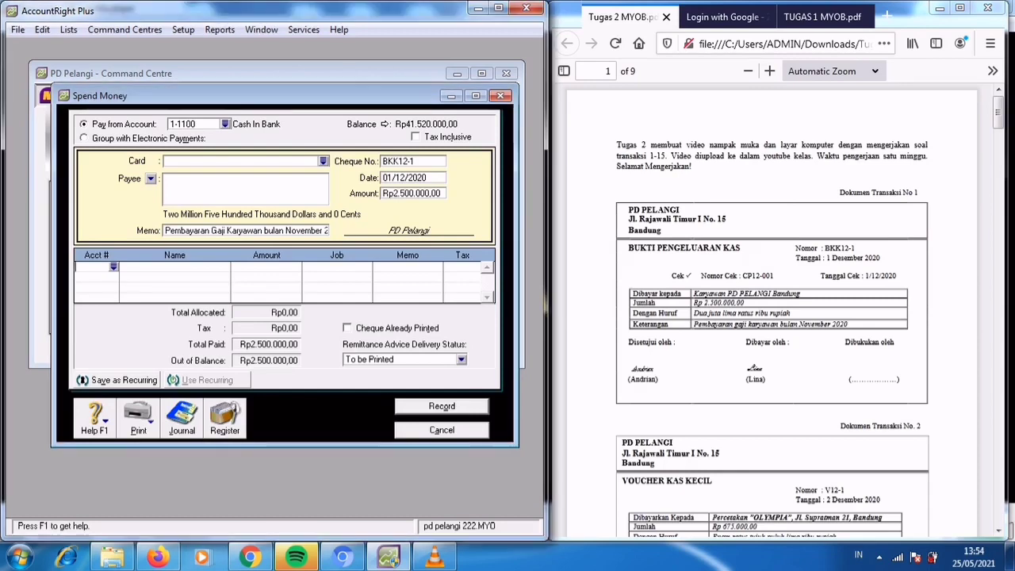
# Allocate the salary payment to account 2-1200 Expense Payable, record it and close the Spend Money window.
pyautogui.write('6')
pyautogui.click(400, 195)
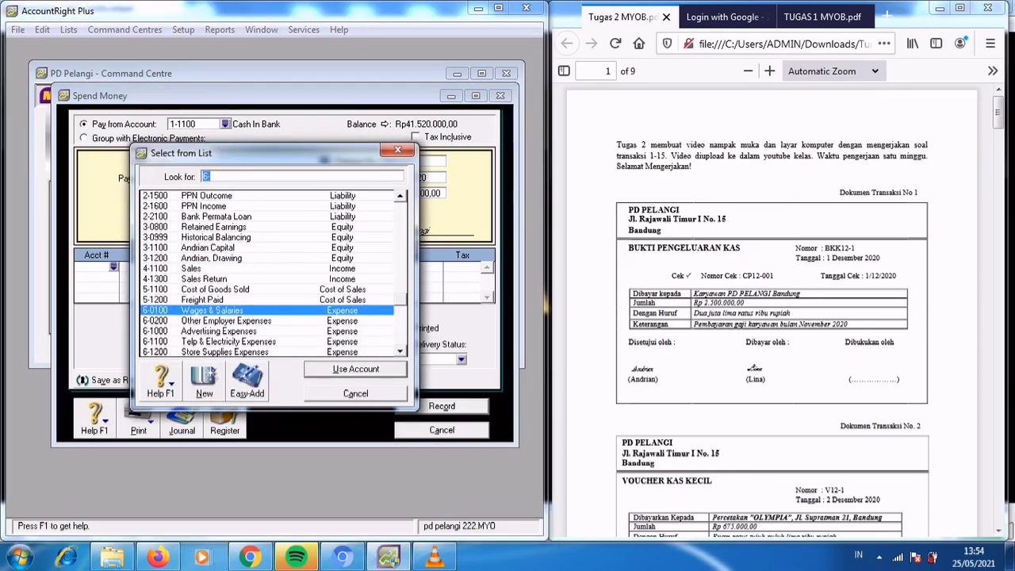
pyautogui.scroll(5, 266, 274)
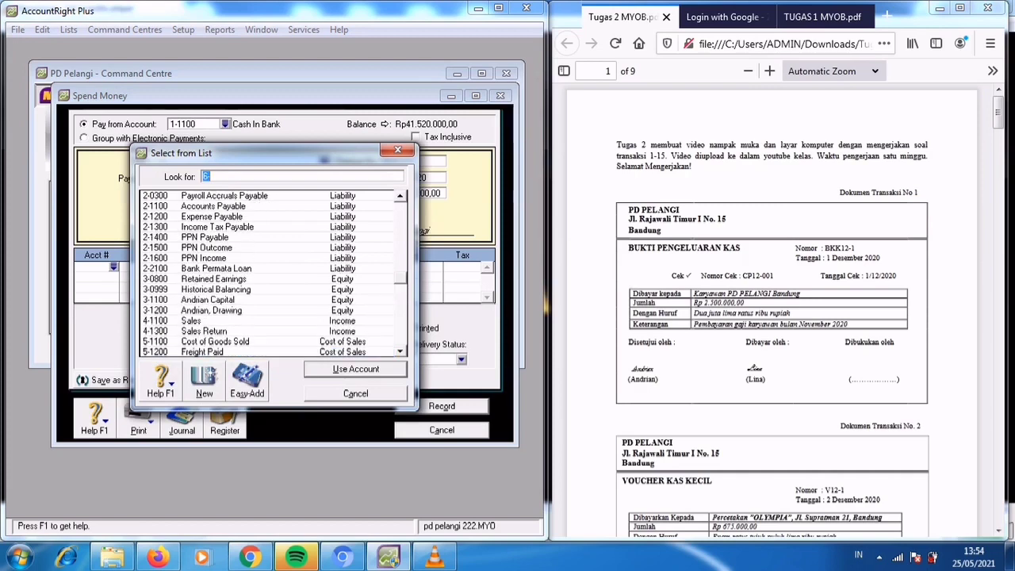
pyautogui.click(212, 216)
pyautogui.click(356, 369)
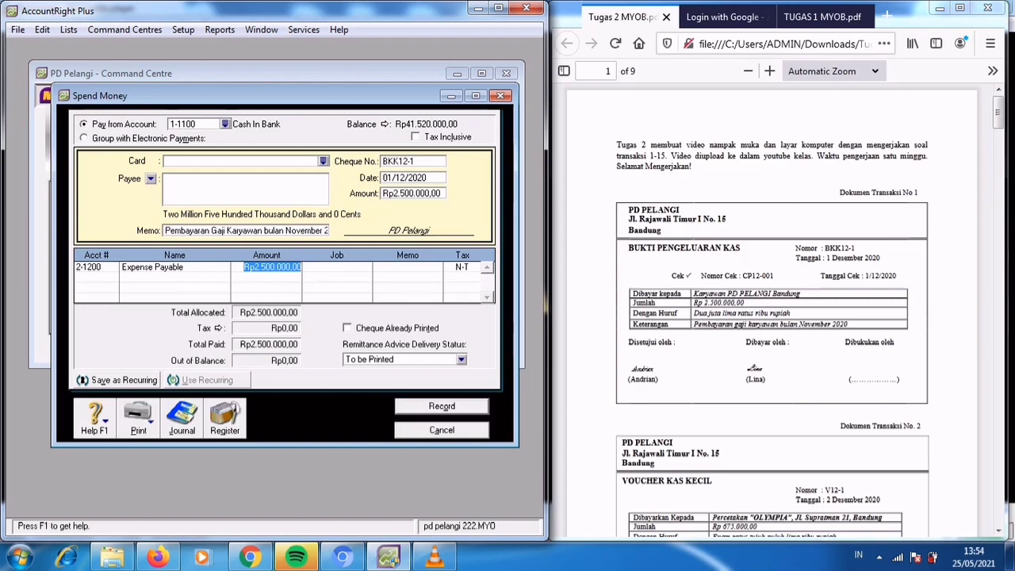
pyautogui.press('Return')
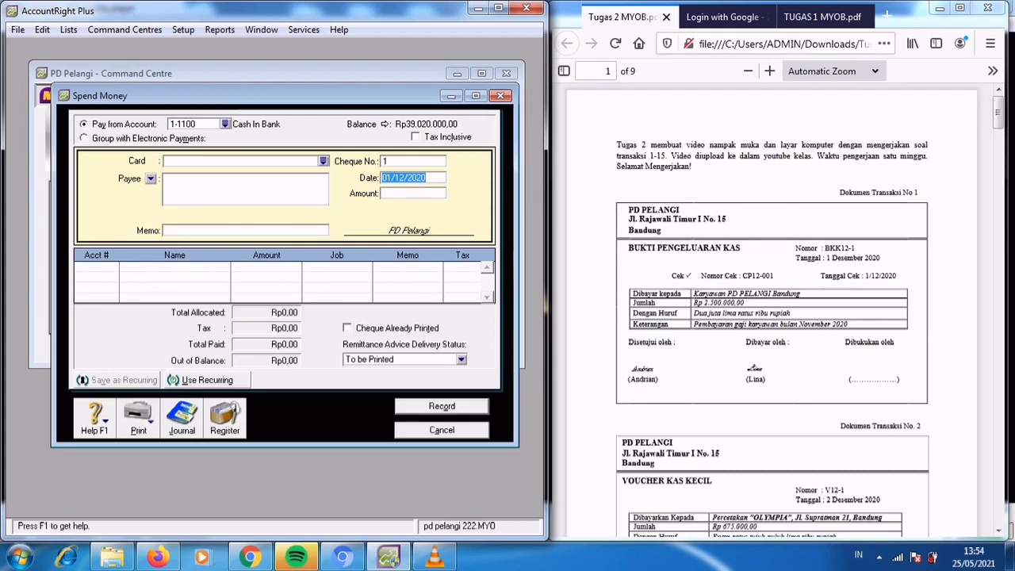
pyautogui.press('Escape')
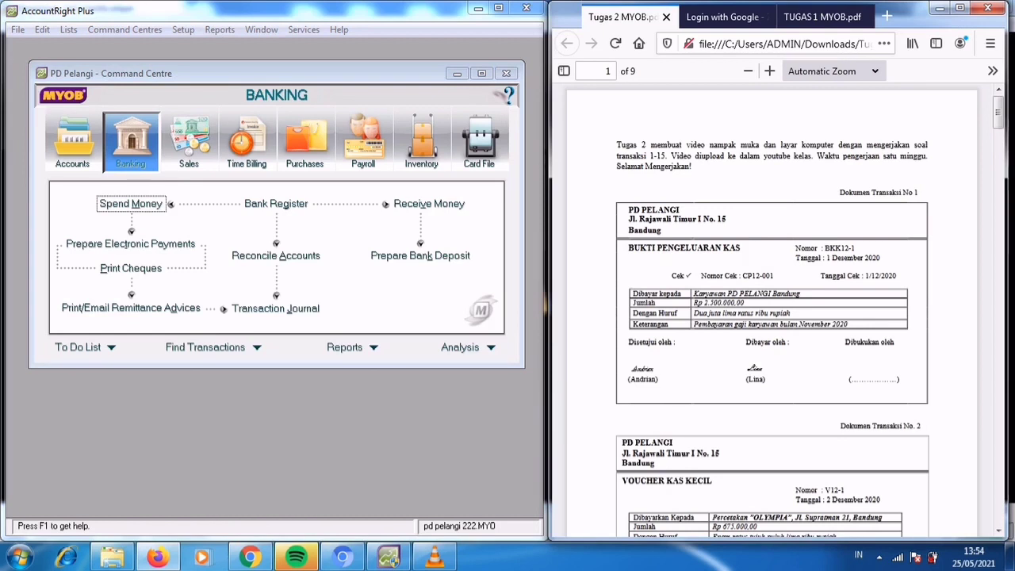
# Start a new Spend Money entry for transaction document 2, paid from account 1-1200 Petty Cash.
pyautogui.scroll(-5, 772, 318)
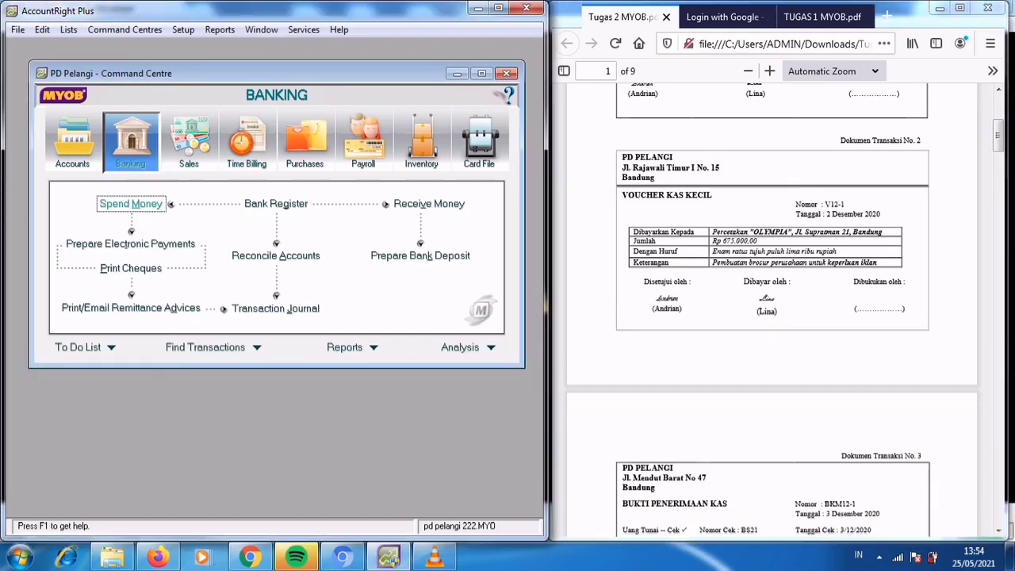
pyautogui.click(131, 203)
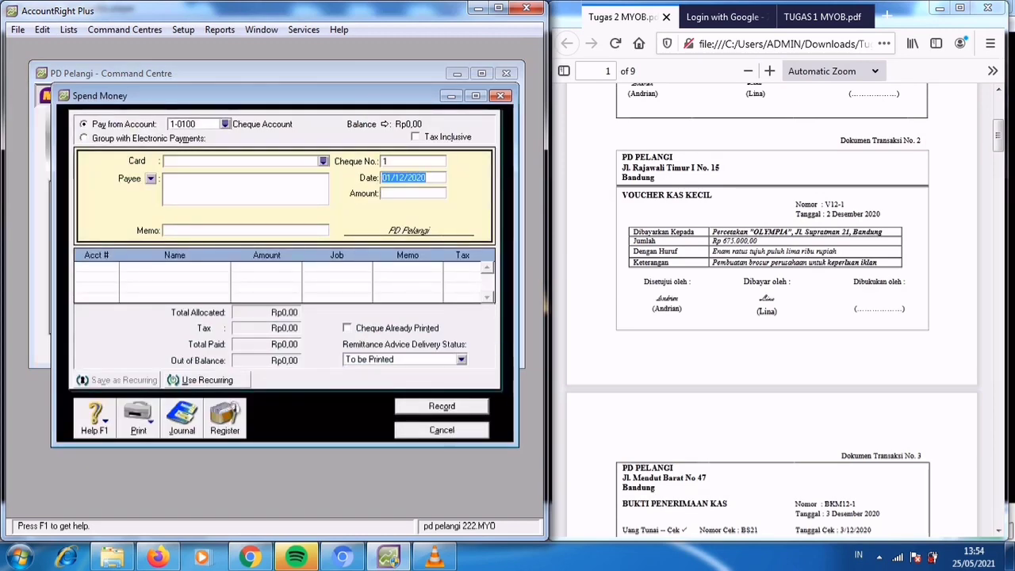
pyautogui.click(226, 125)
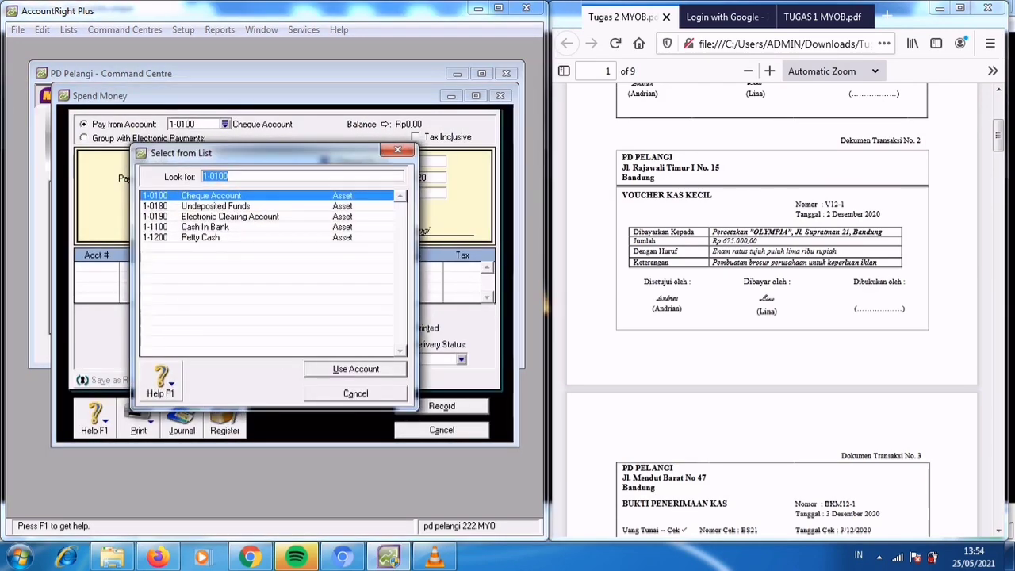
pyautogui.click(200, 237)
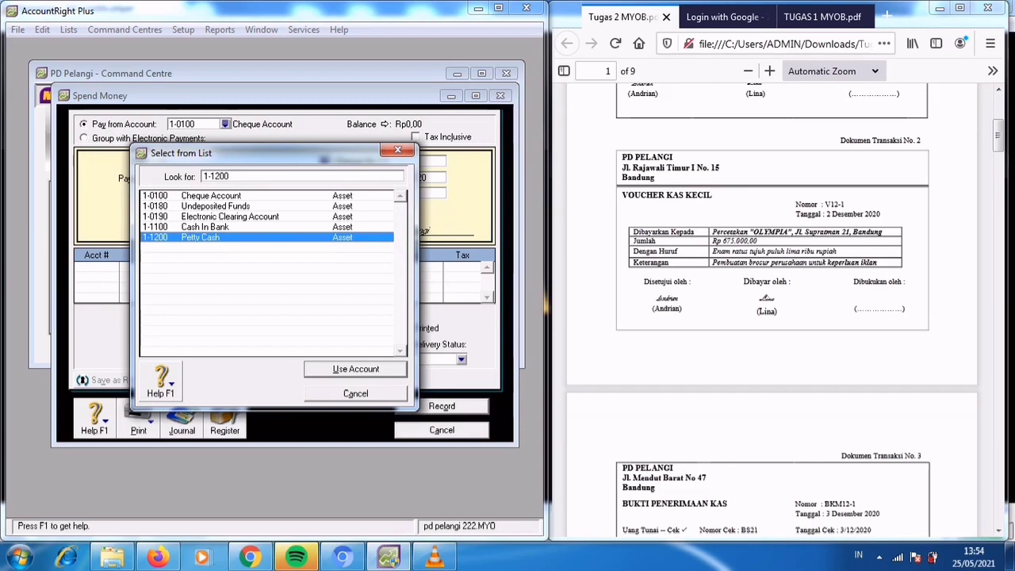
pyautogui.press('Return')
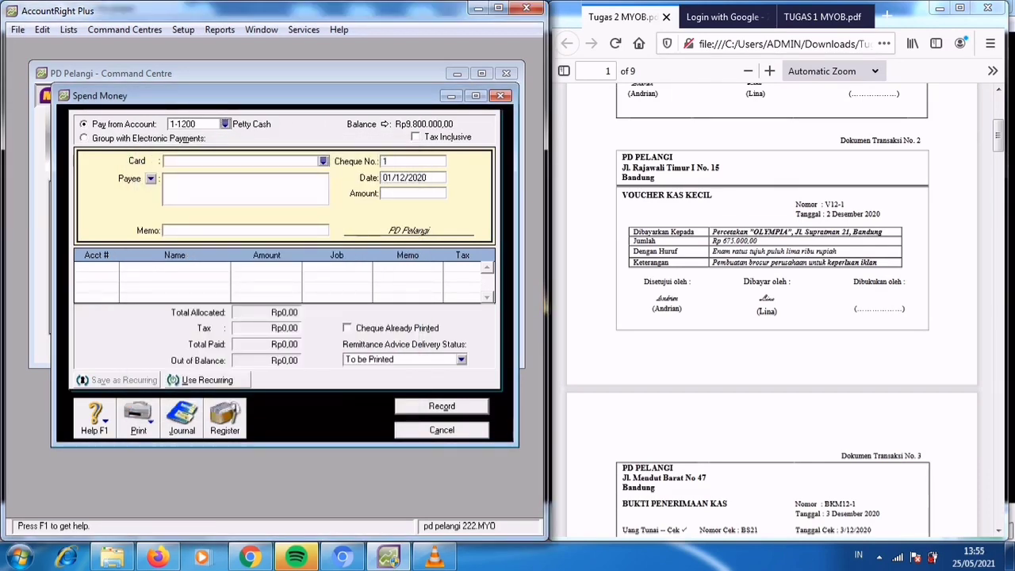
# Set the petty cash payment's cheque number to V12-1, its date to 02/12/2020 and its amount to Rp675.000.
pyautogui.click(412, 161)
pyautogui.write('V12-1')
pyautogui.press('Tab')
pyautogui.write('02/12/2020')
pyautogui.press('Tab')
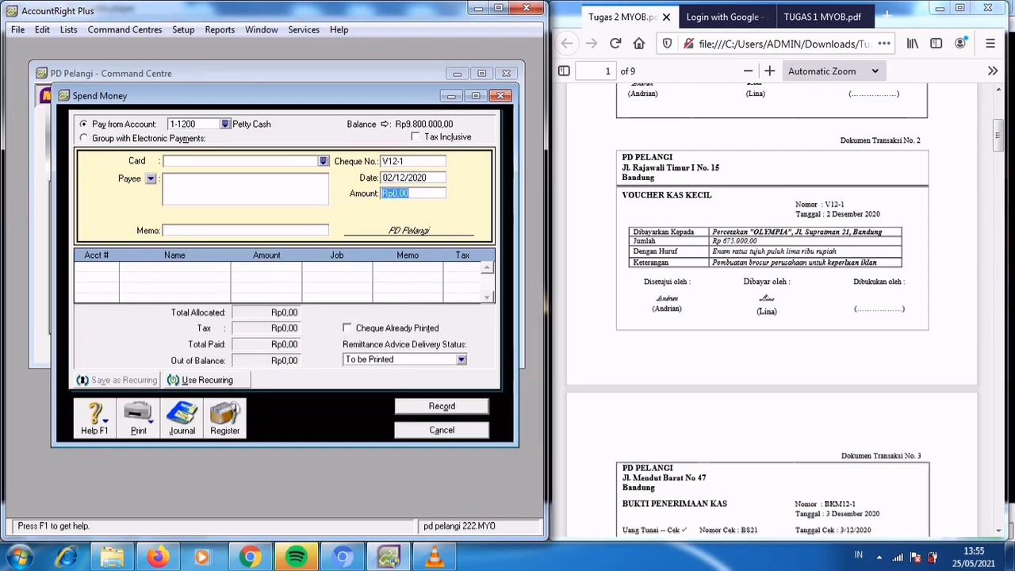
pyautogui.write('675000')
pyautogui.press('Tab')
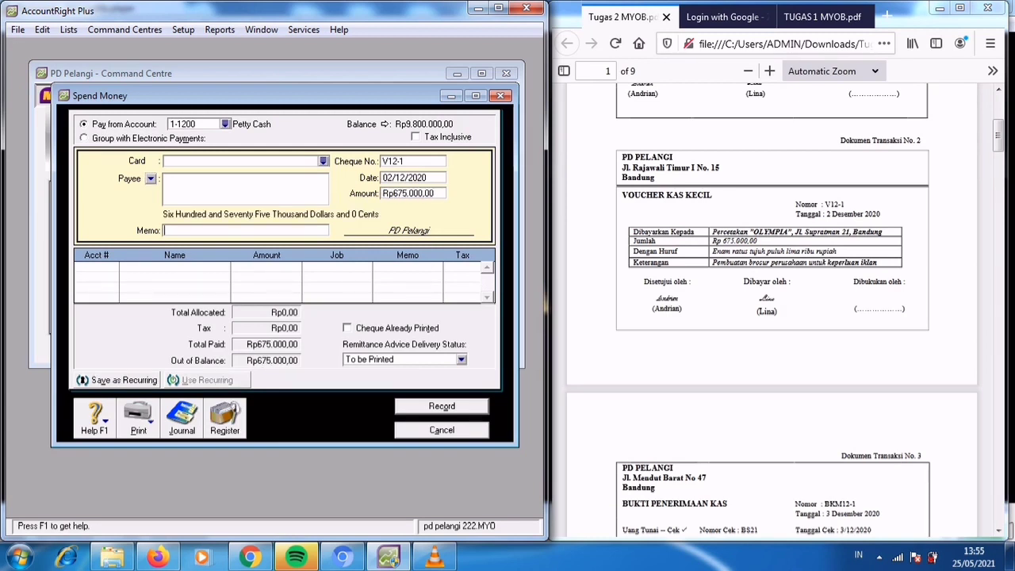
# Enter the memo "Pembuatan Brosur Perusahaan" for the petty cash payment.
pyautogui.write('Pembuatan Brosur Perusaha')
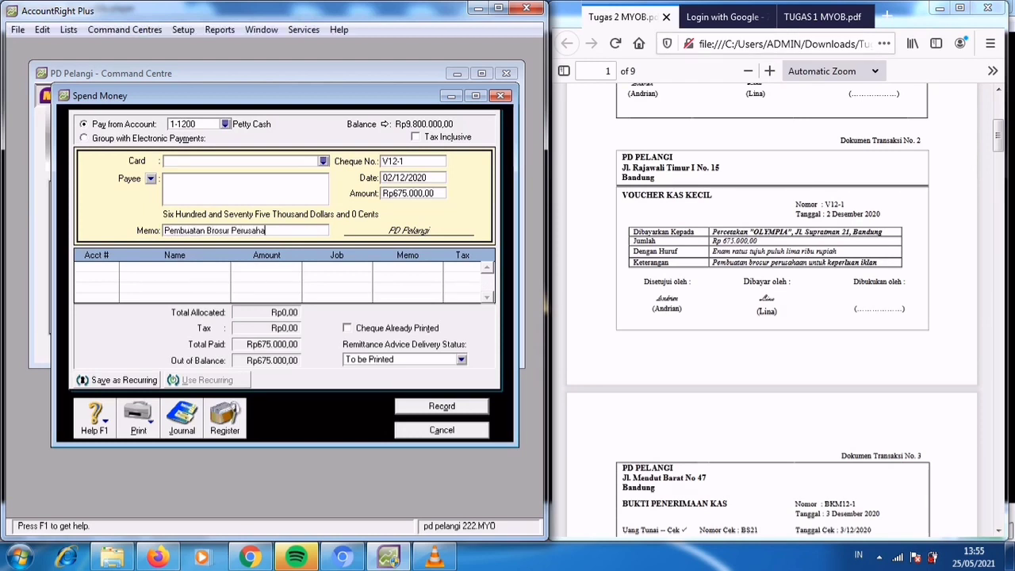
pyautogui.write('an')
pyautogui.press('Tab')
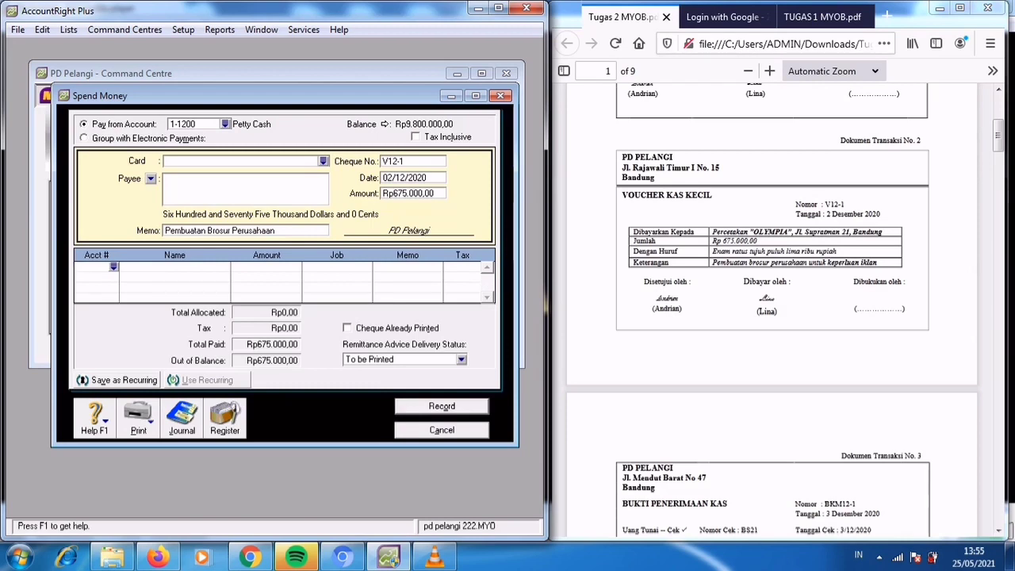
# Allocate the brochure payment to account 6-1000 Advertising Expenses, record it and close the Spend Money window.
pyautogui.press('Tab')
pyautogui.click(113, 267)
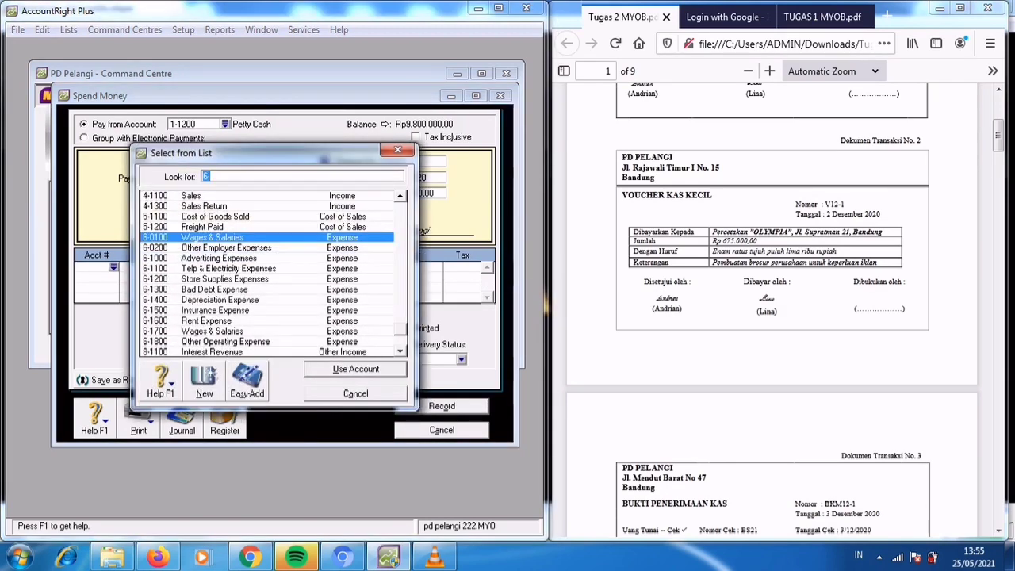
pyautogui.click(219, 259)
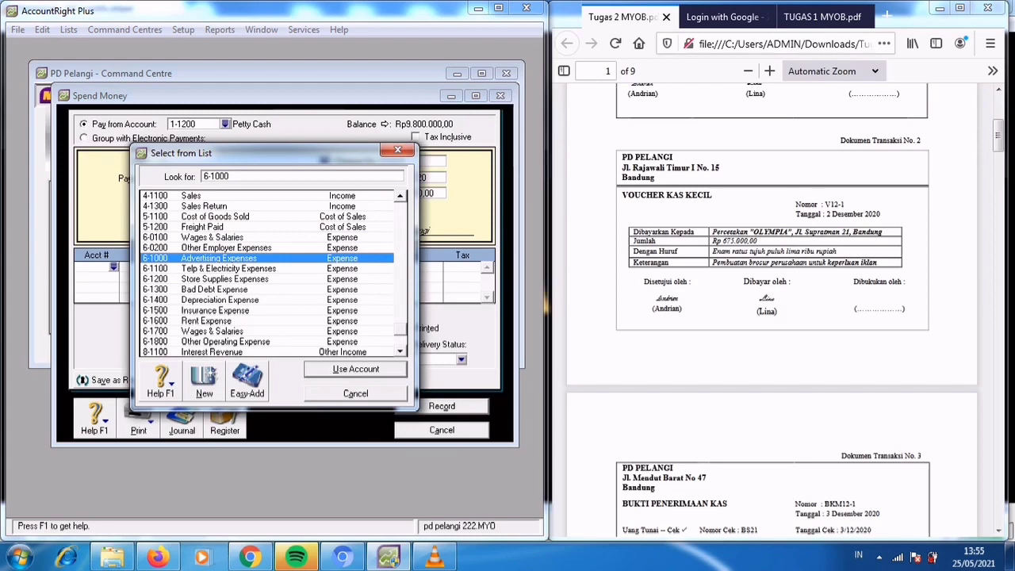
pyautogui.press('Return')
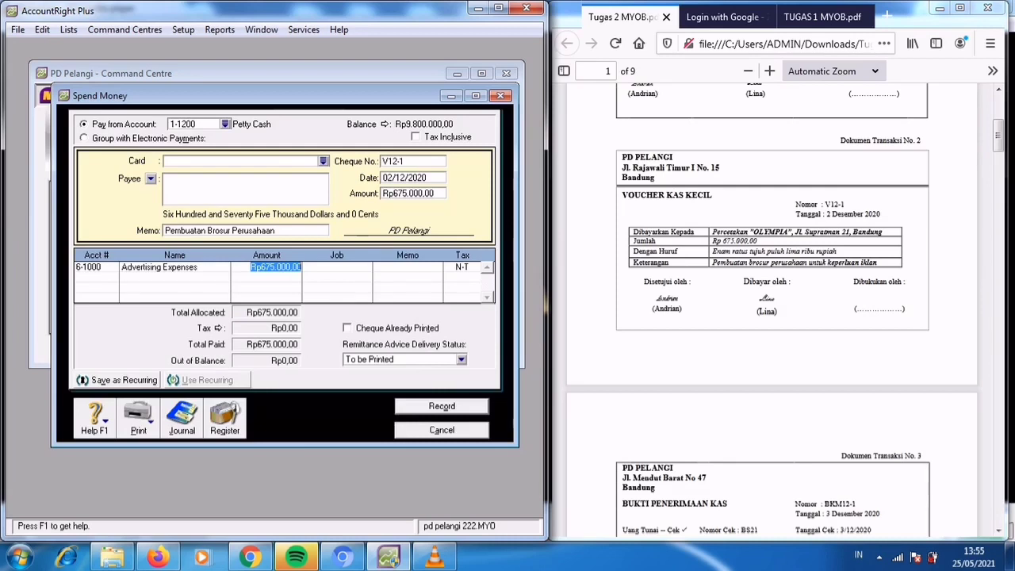
pyautogui.press('Return')
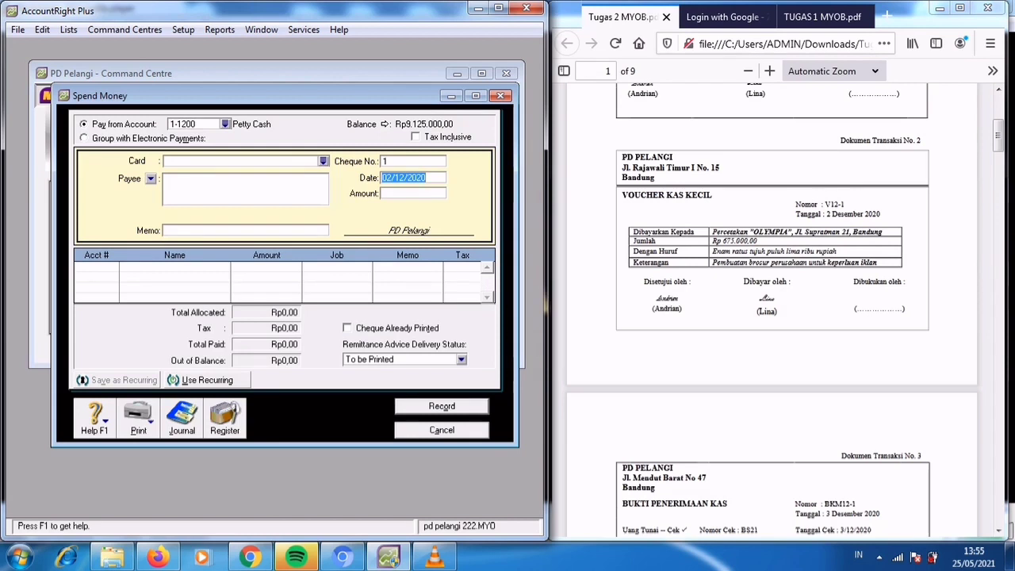
pyautogui.press('Escape')
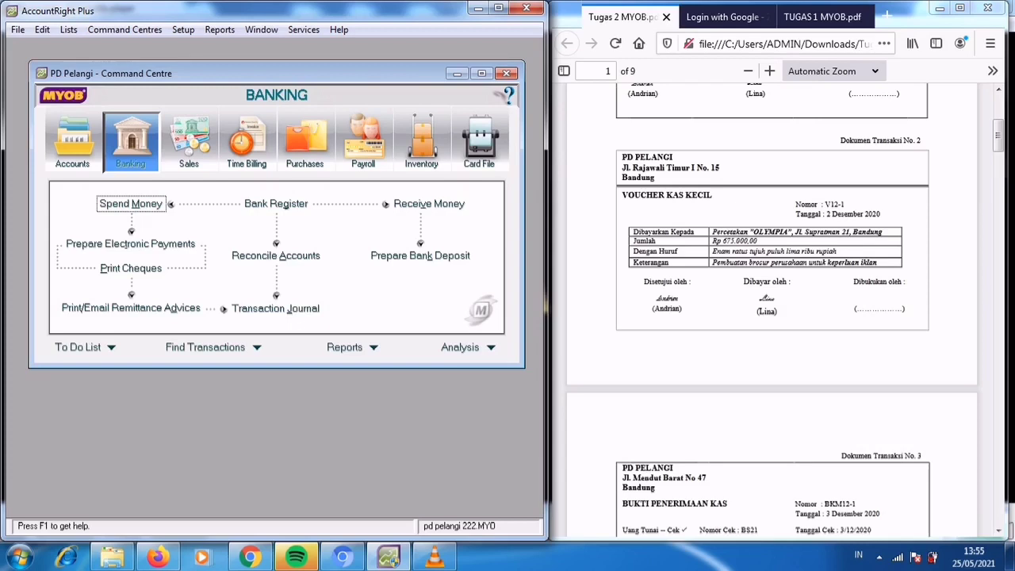
# Start a Receive Payments entry in the Sales command centre for the customer Techno Computer.
pyautogui.click(190, 143)
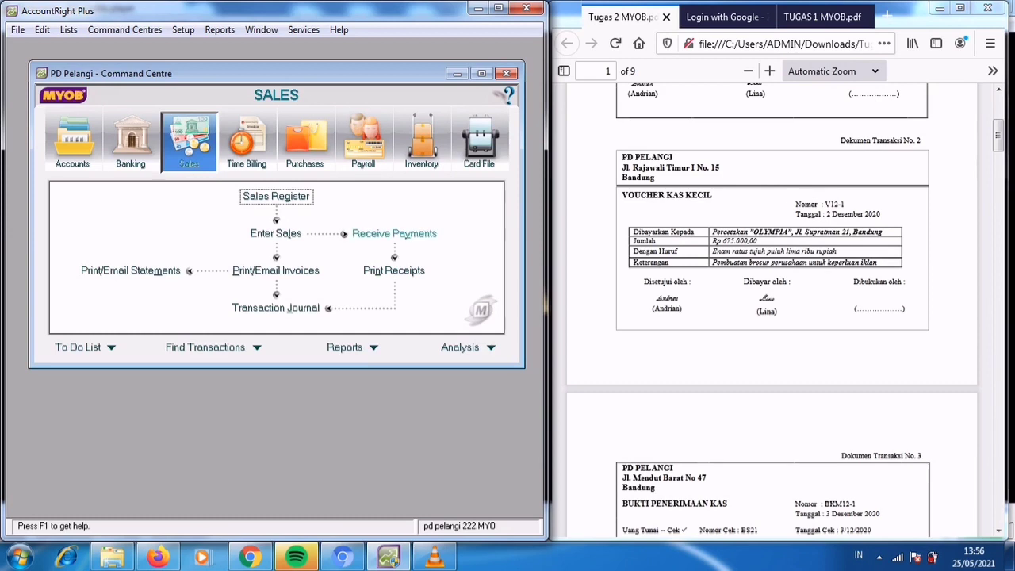
pyautogui.click(394, 233)
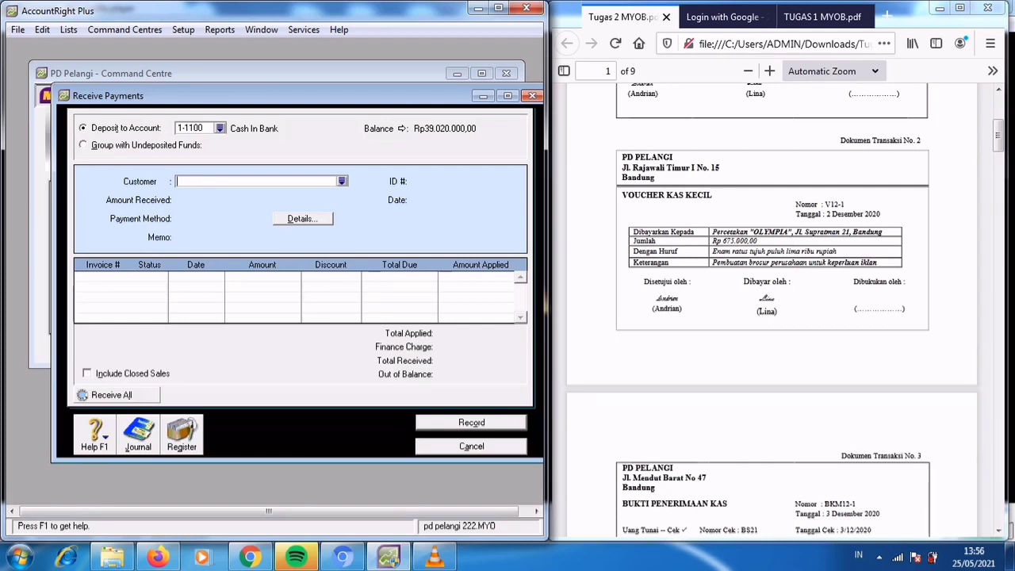
pyautogui.press('Tab')
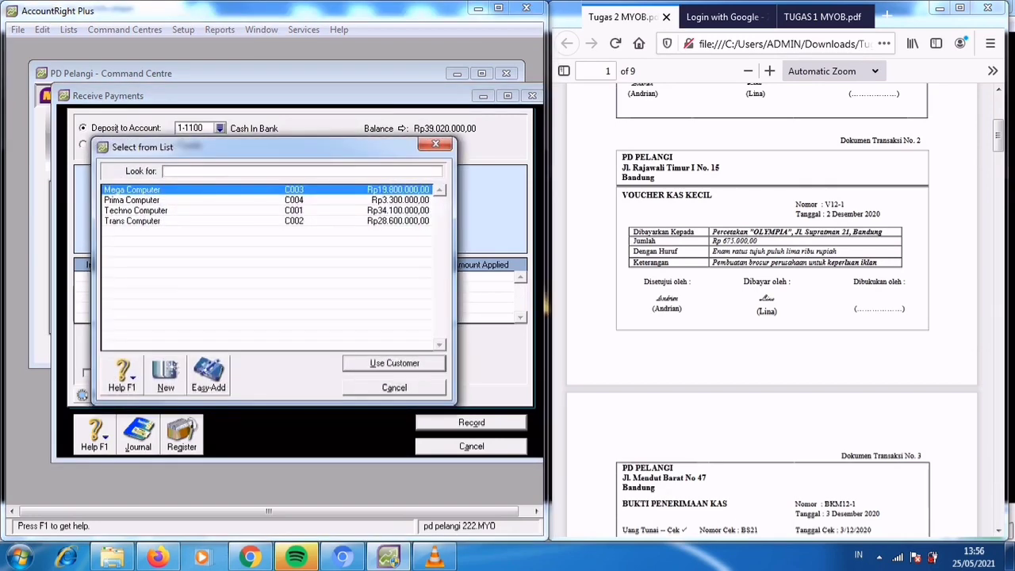
pyautogui.click(137, 211)
pyautogui.press('Return')
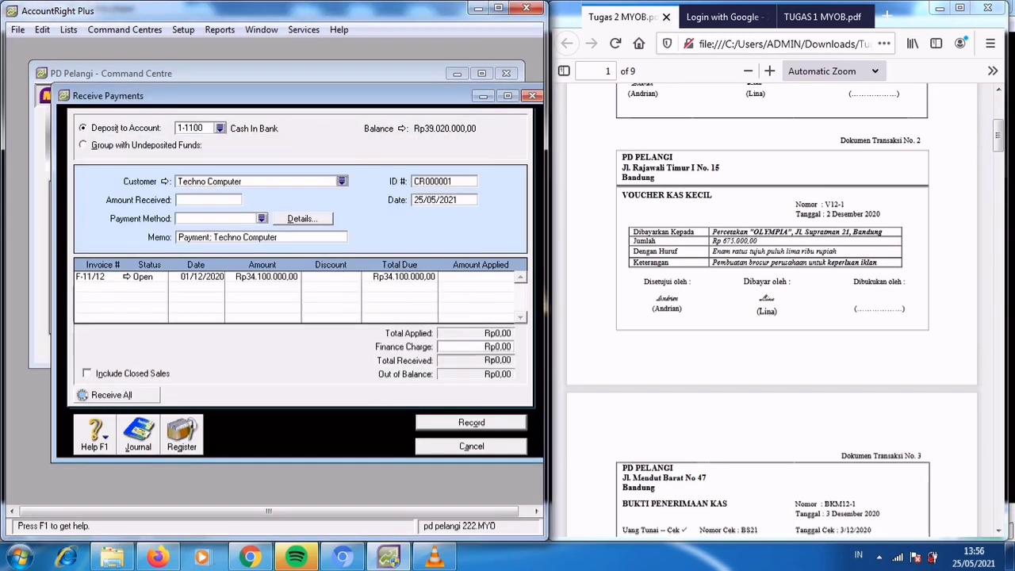
# Set the amount received from Techno Computer to Rp34.100.000 and the payment method to Cash, following transaction document 3.
pyautogui.scroll(-3, 771, 309)
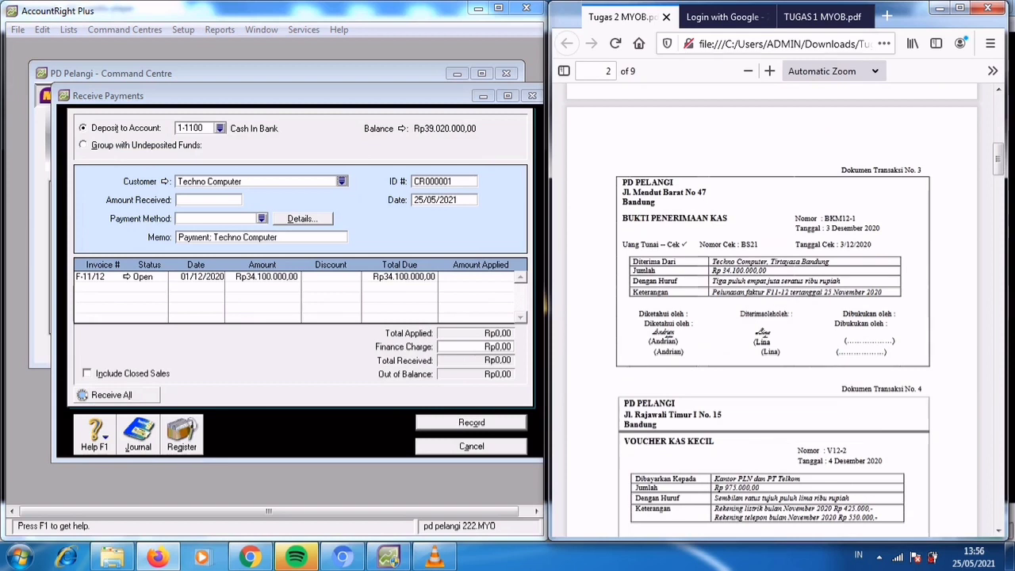
pyautogui.click(208, 200)
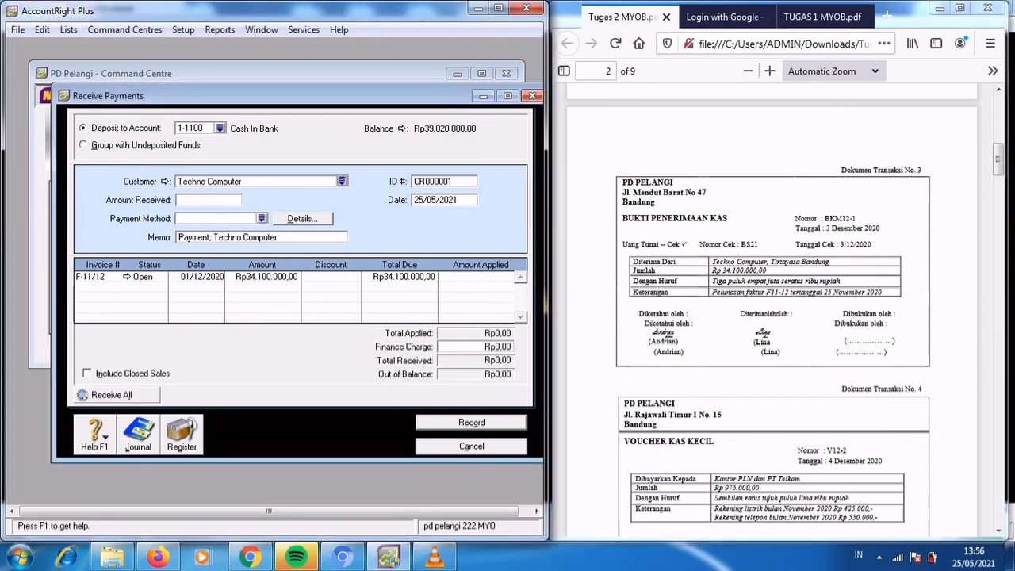
pyautogui.write('34.')
pyautogui.write('100.000')
pyautogui.press('Tab')
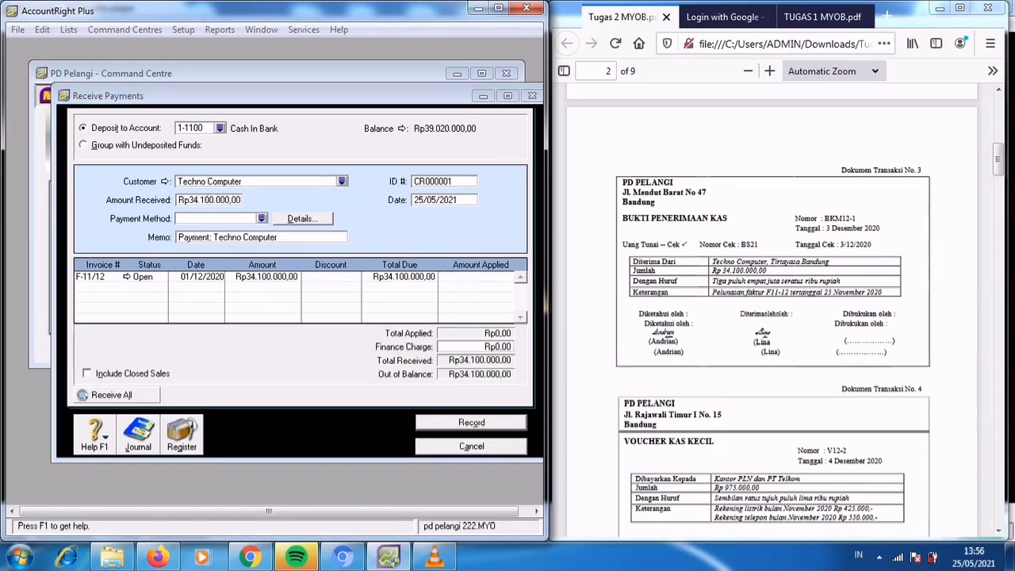
pyautogui.press('Return')
pyautogui.write('Cash')
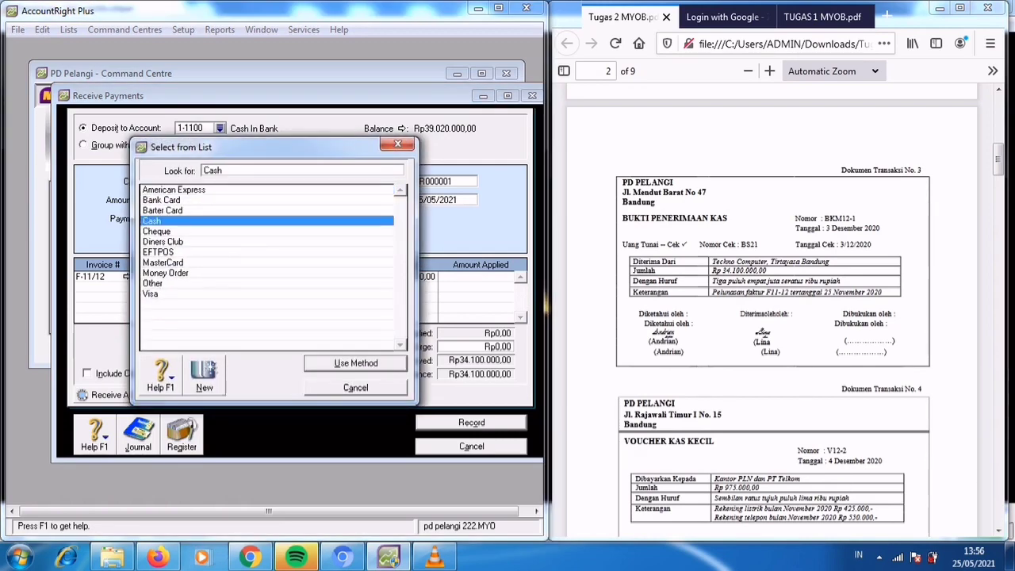
pyautogui.press('Return')
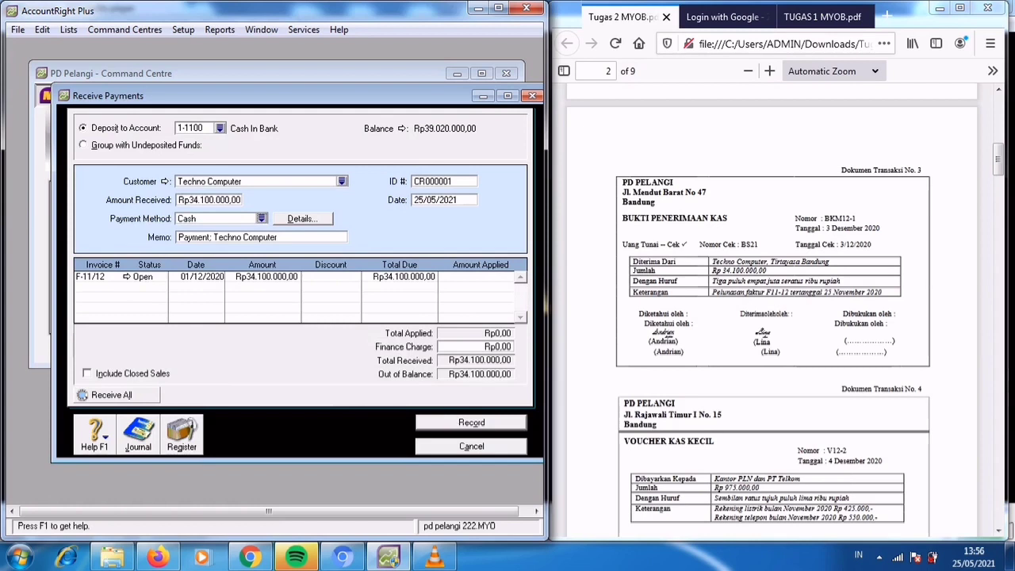
pyautogui.press('Tab')
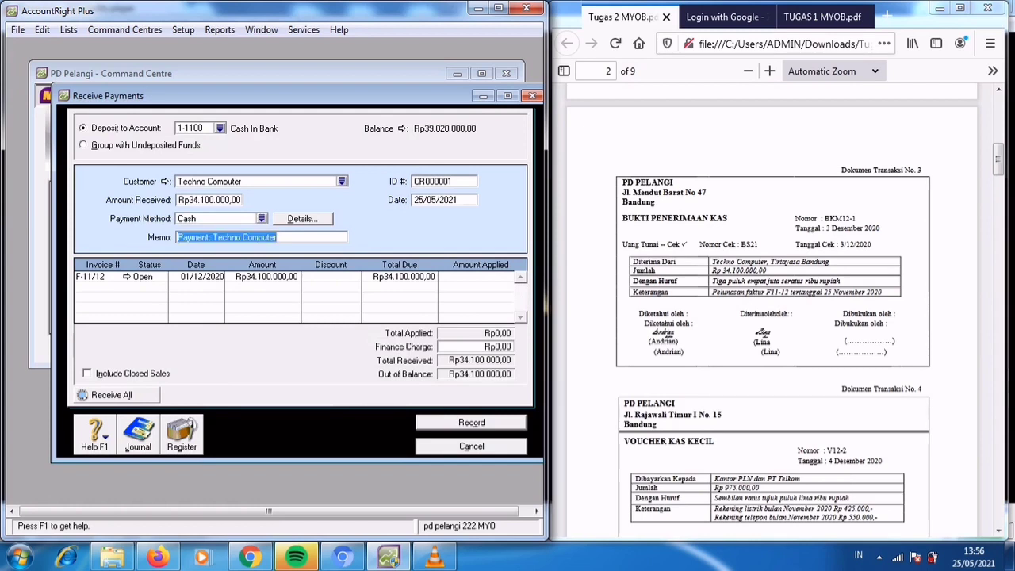
# Enter the memo "Pelunasan Faktur F11-12" for the Techno Computer payment.
pyautogui.write('Pelunasan')
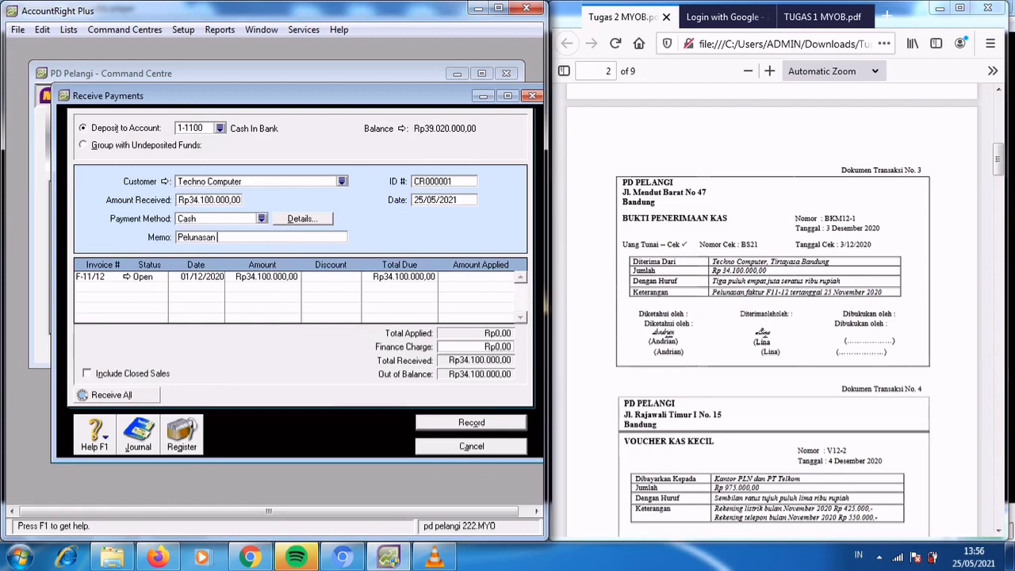
pyautogui.write(' Faktur F11-12')
pyautogui.press('Tab')
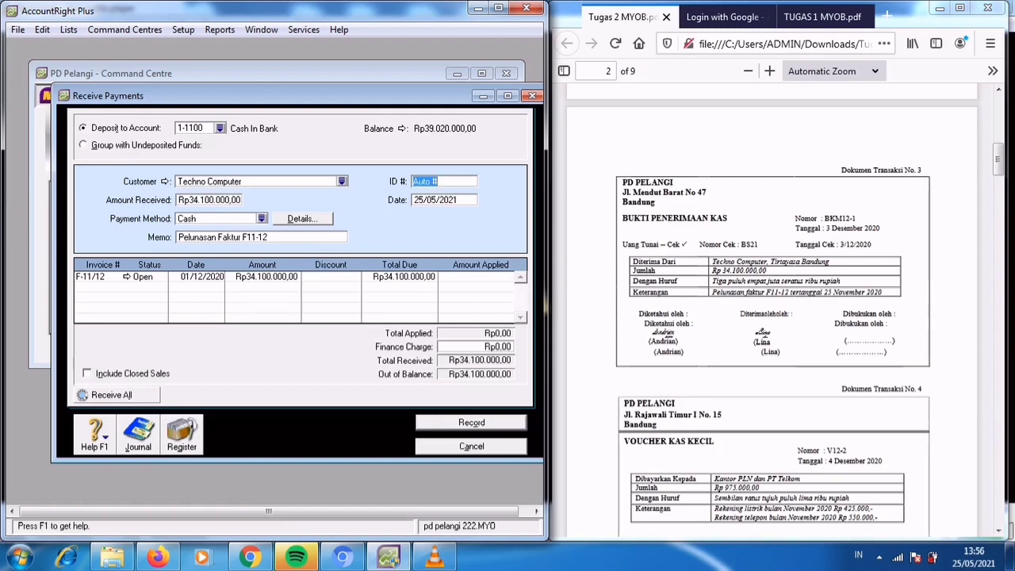
# Set the receipt ID to BKM12-1 and its date to 03/12/2020.
pyautogui.write('BKM12-1')
pyautogui.press('Tab')
pyautogui.write('0')
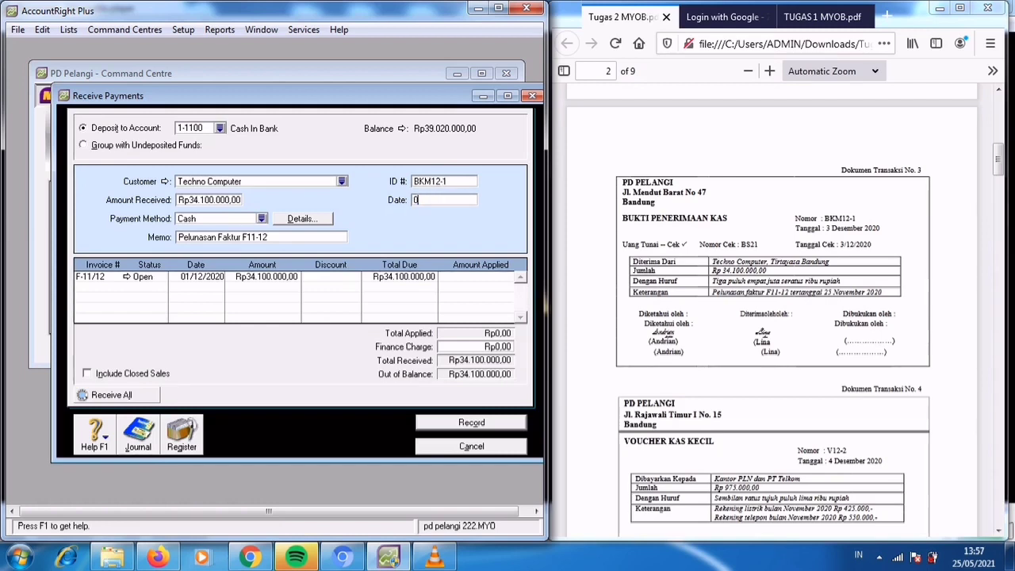
pyautogui.write('3/12/2020')
pyautogui.press('Tab')
# Apply the full Rp34.100.000 to invoice F-11/12, record the receipt and close the Receive Payments window.
pyautogui.press('Tab')
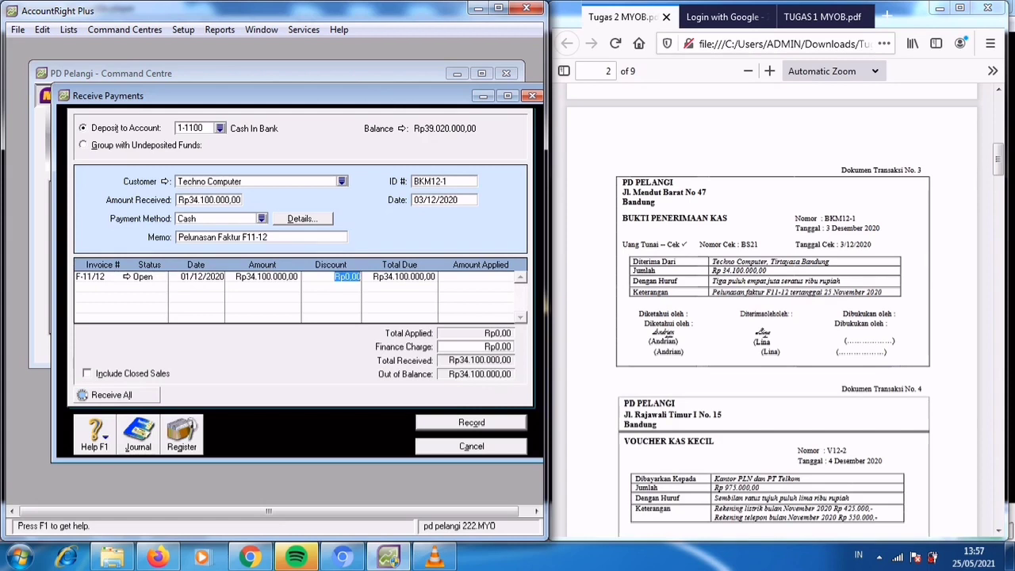
pyautogui.press('Tab')
pyautogui.press('Tab')
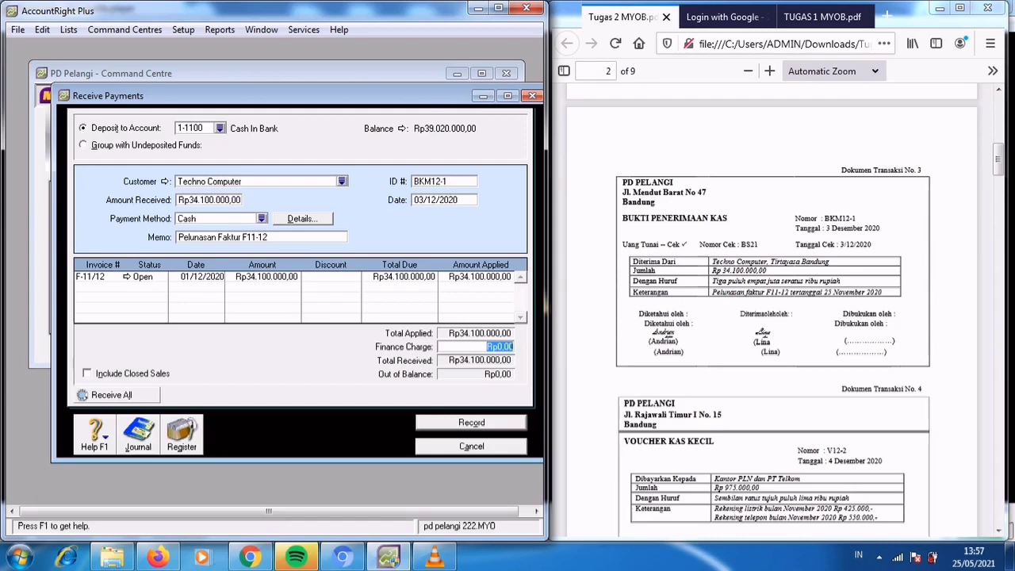
pyautogui.press('Return')
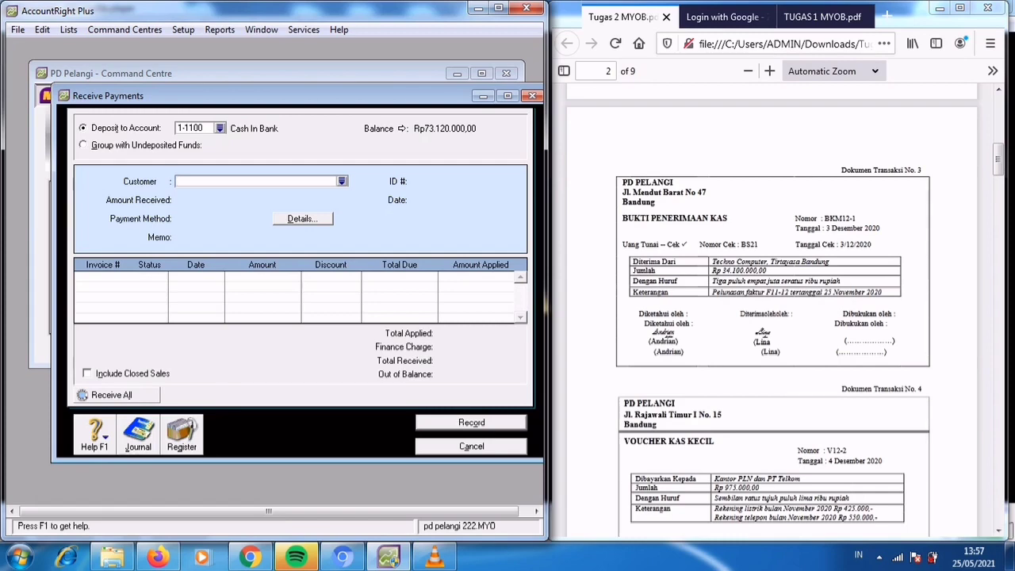
pyautogui.press('Escape')
# Start a Spend Money entry for transaction document 4, paying from account 1-1200 Petty Cash.
pyautogui.click(773, 317)
pyautogui.scroll(-2, 773, 317)
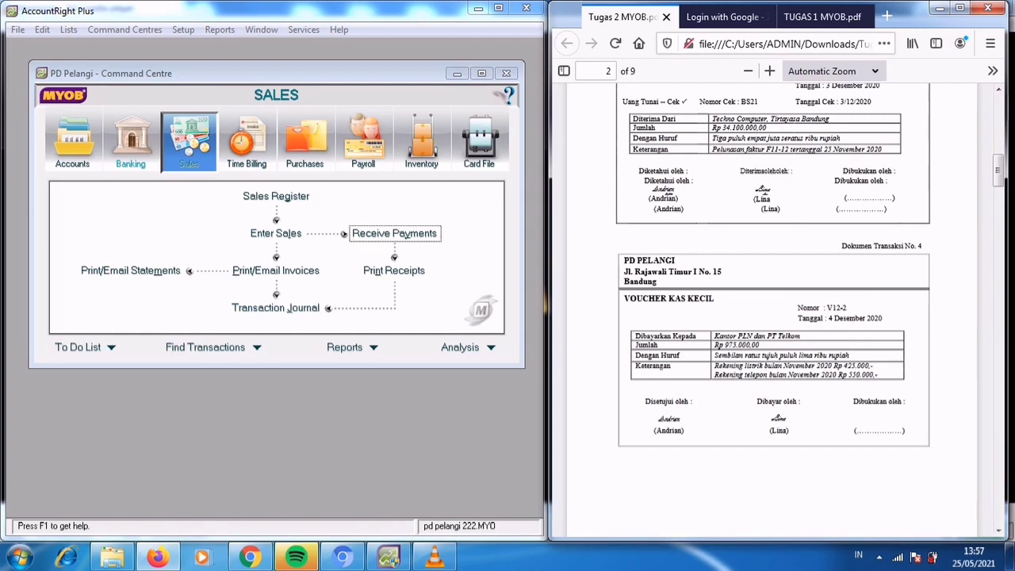
pyautogui.click(131, 142)
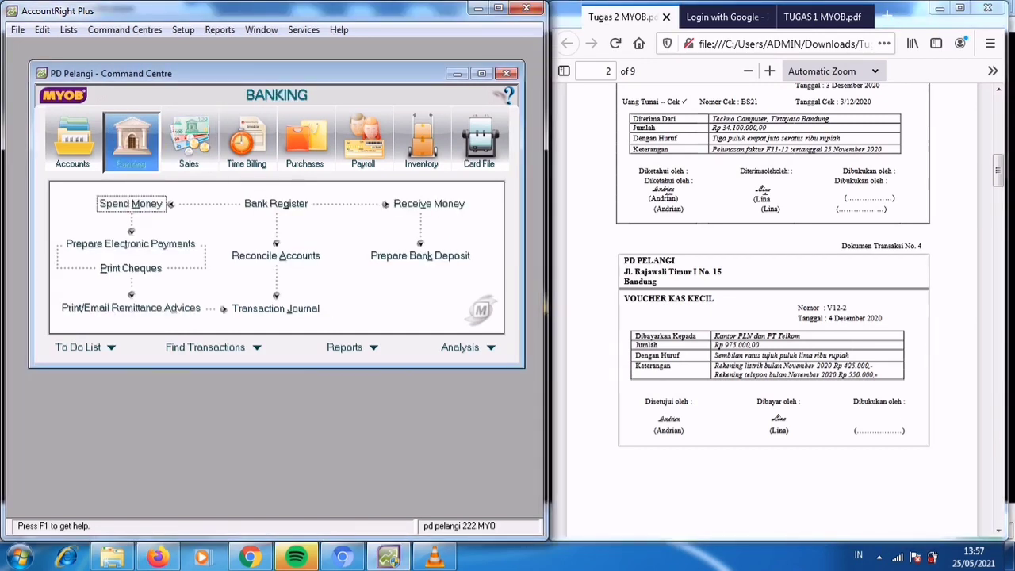
pyautogui.click(131, 203)
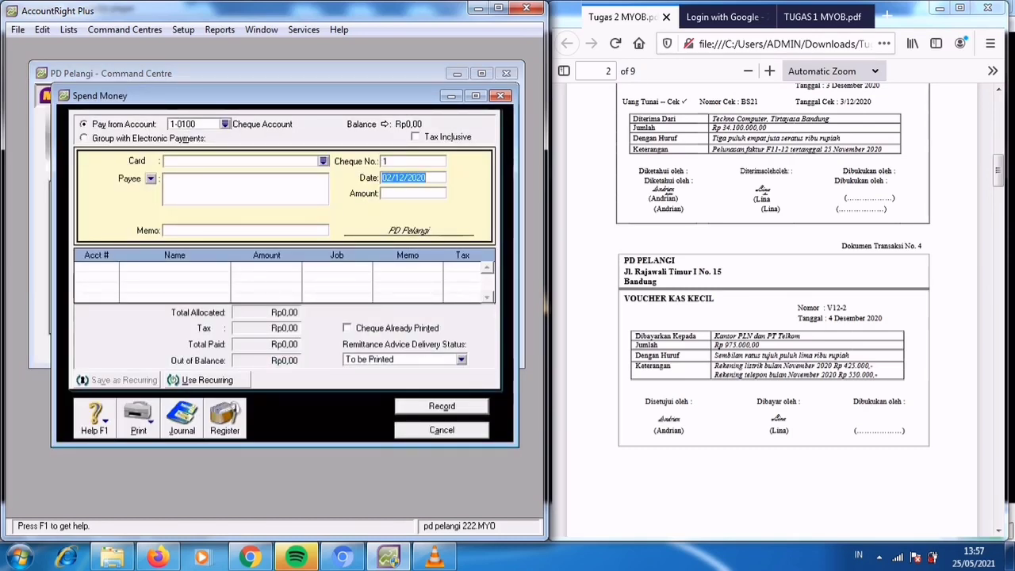
pyautogui.click(225, 124)
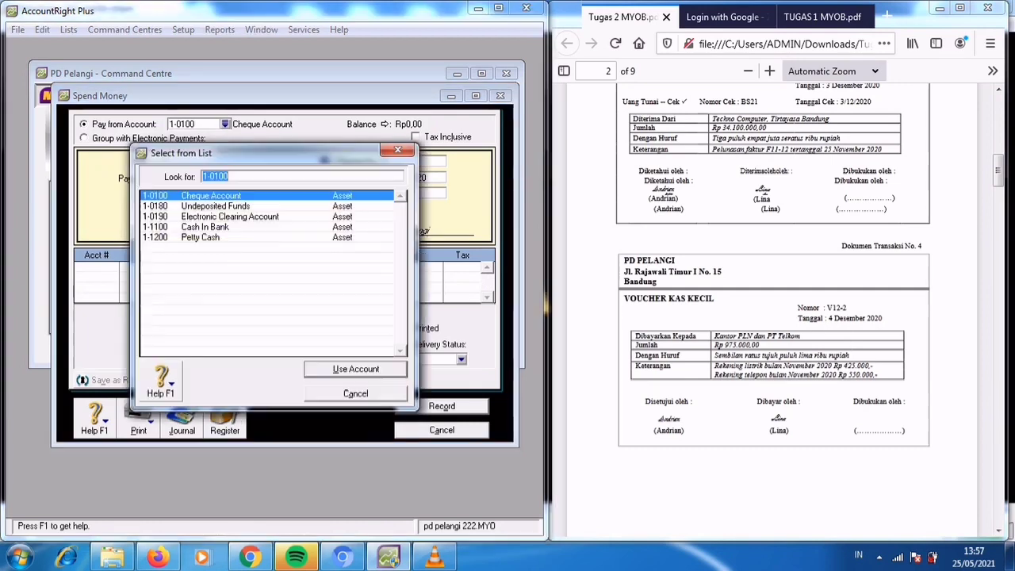
pyautogui.doubleClick(200, 237)
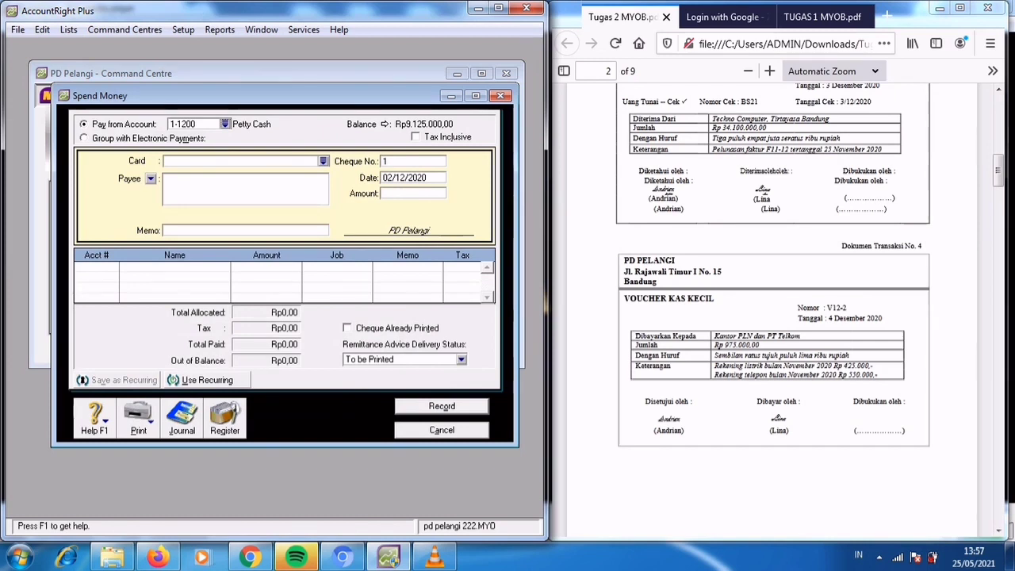
# Set the payment's cheque number to V12-2 and its date to 04/12/2020.
pyautogui.click(413, 161)
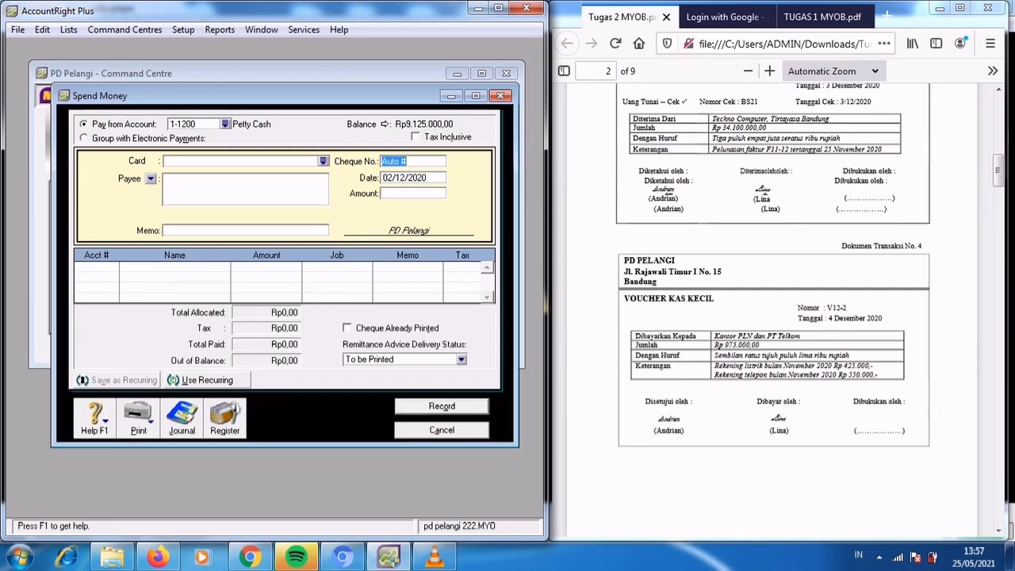
pyautogui.write('V12-2')
pyautogui.press('Tab')
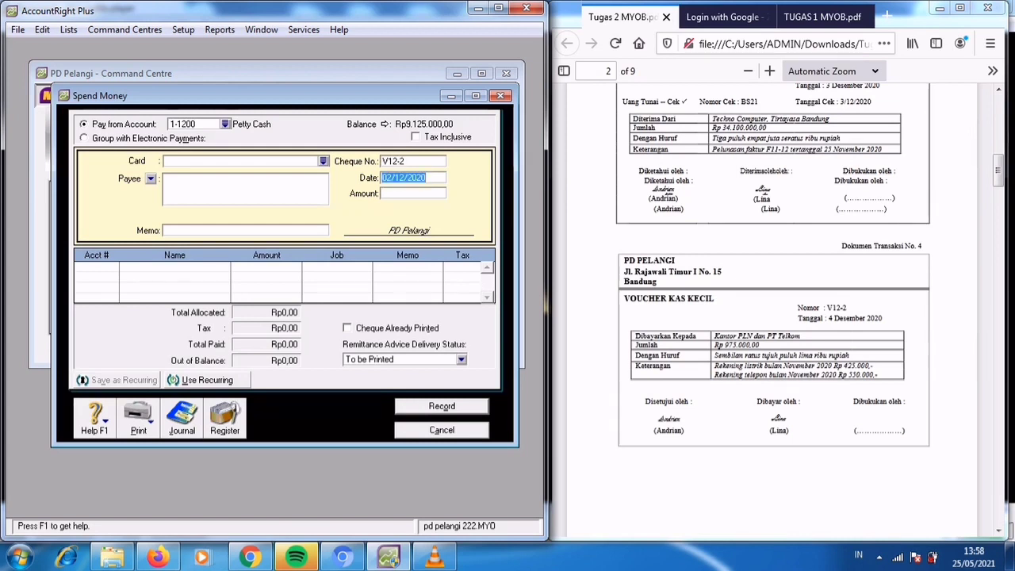
pyautogui.write('04')
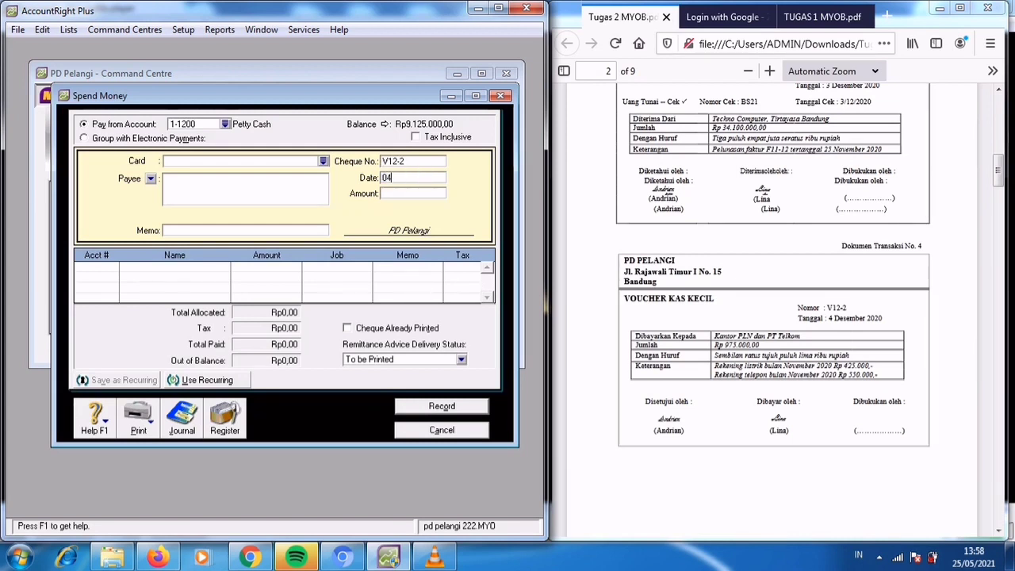
pyautogui.write('/12/2020')
pyautogui.press('Tab')
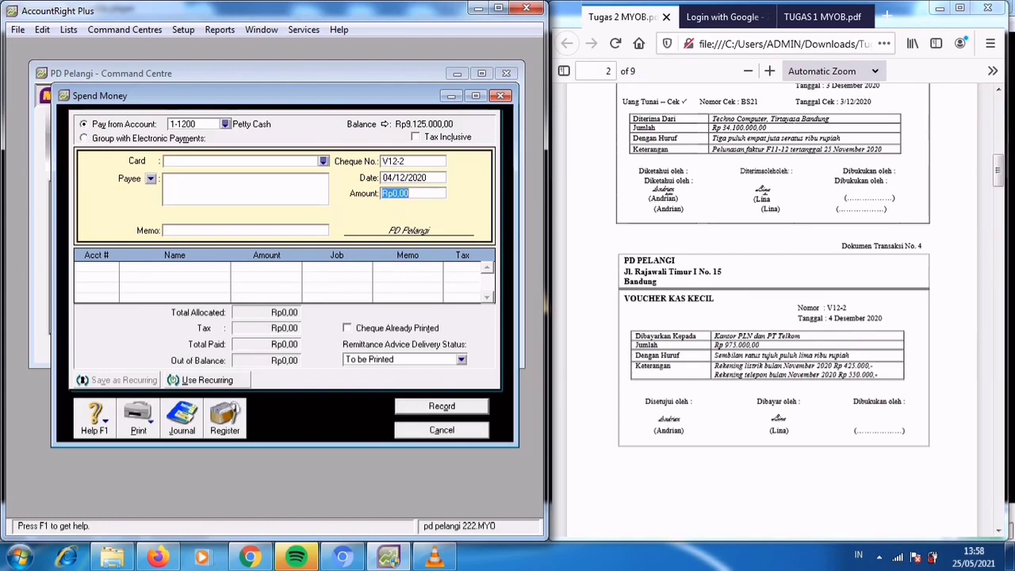
# Set the payment amount to Rp975.000 and the memo to "Rekening listrik & Telehone bulan November 2020".
pyautogui.write('975000')
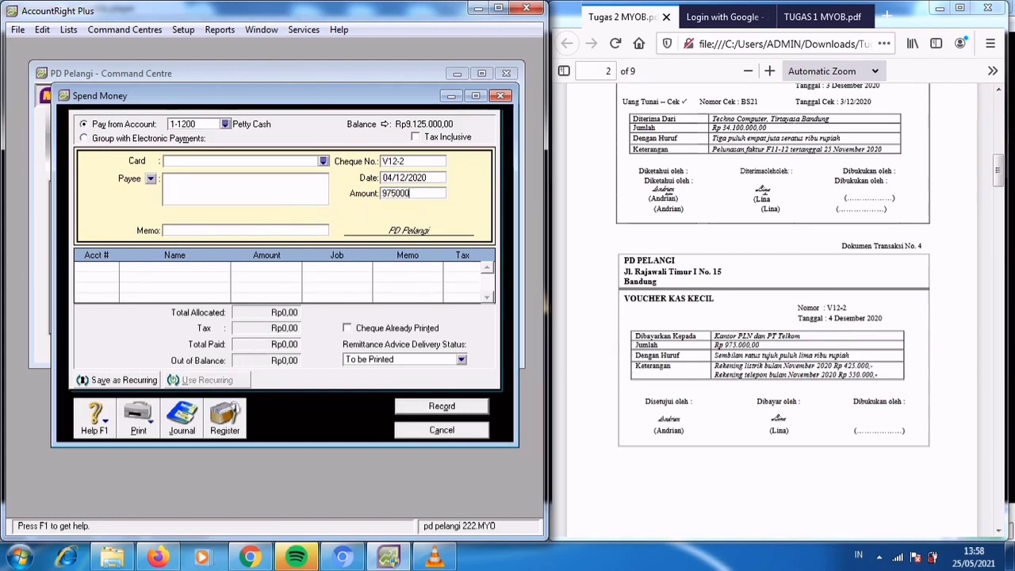
pyautogui.press('Tab')
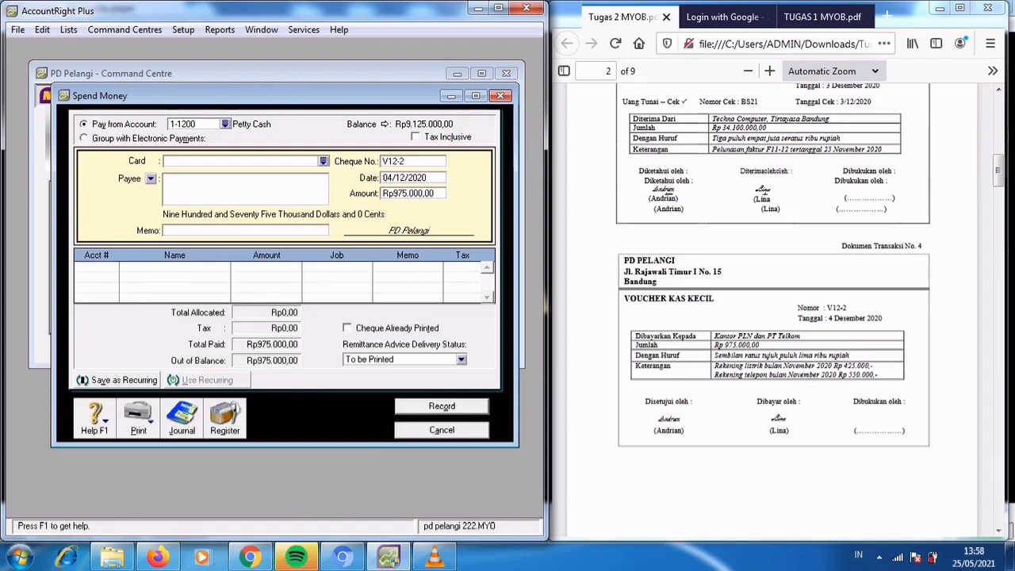
pyautogui.write('Rekening listrik')
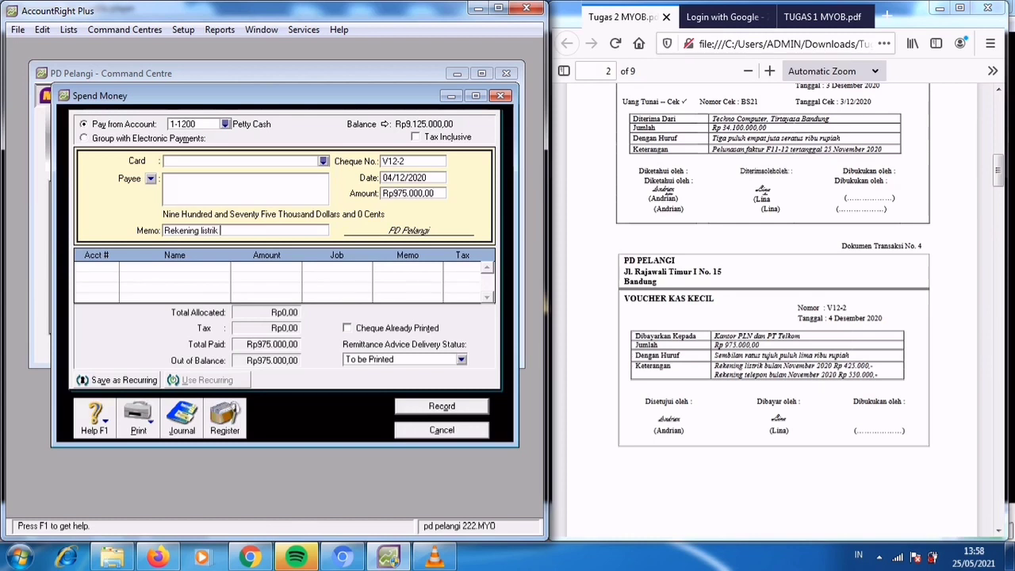
pyautogui.write(' & Te')
pyautogui.write('lep')
pyautogui.write('one bulan')
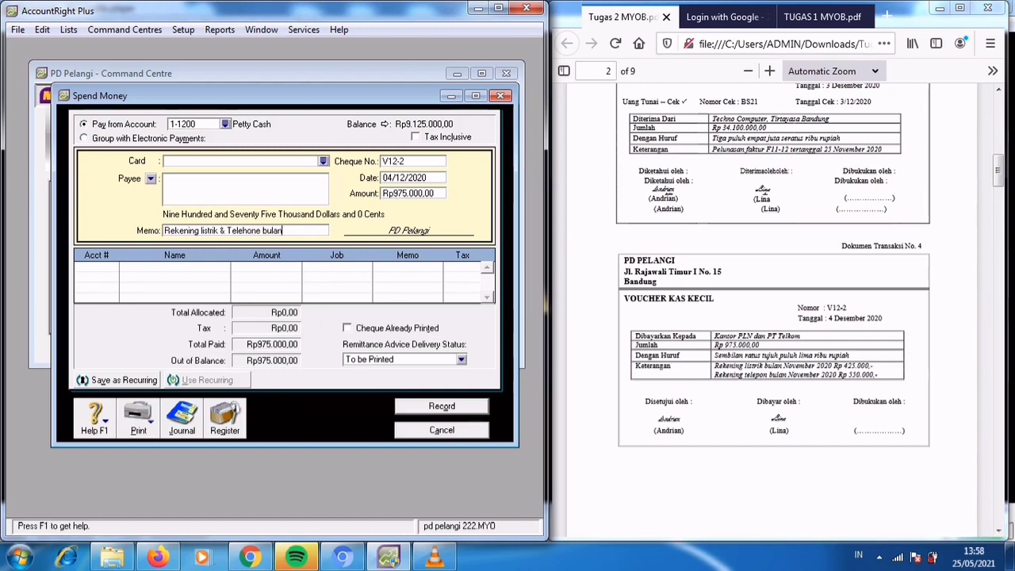
pyautogui.write(' November 2020')
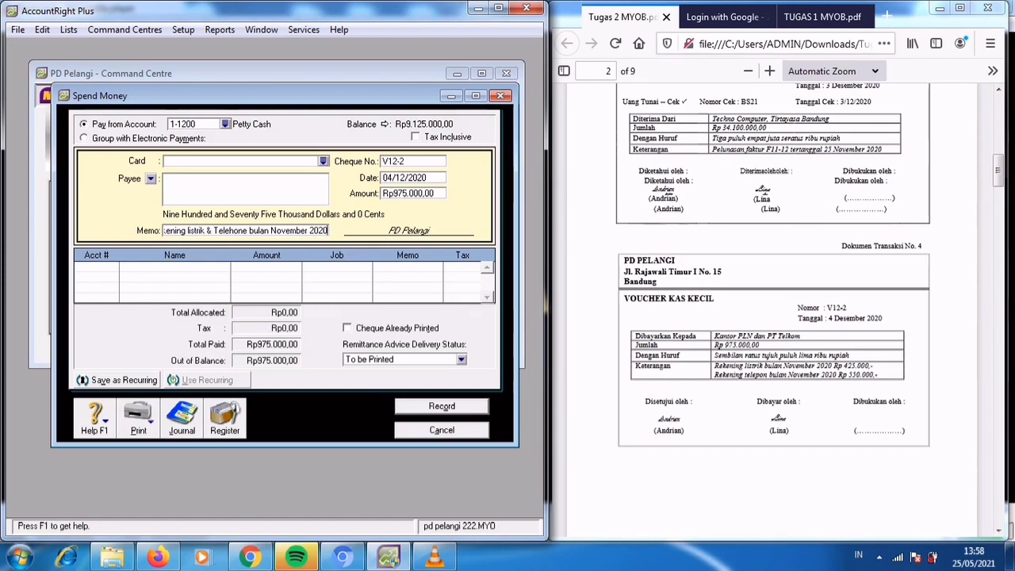
pyautogui.press('Tab')
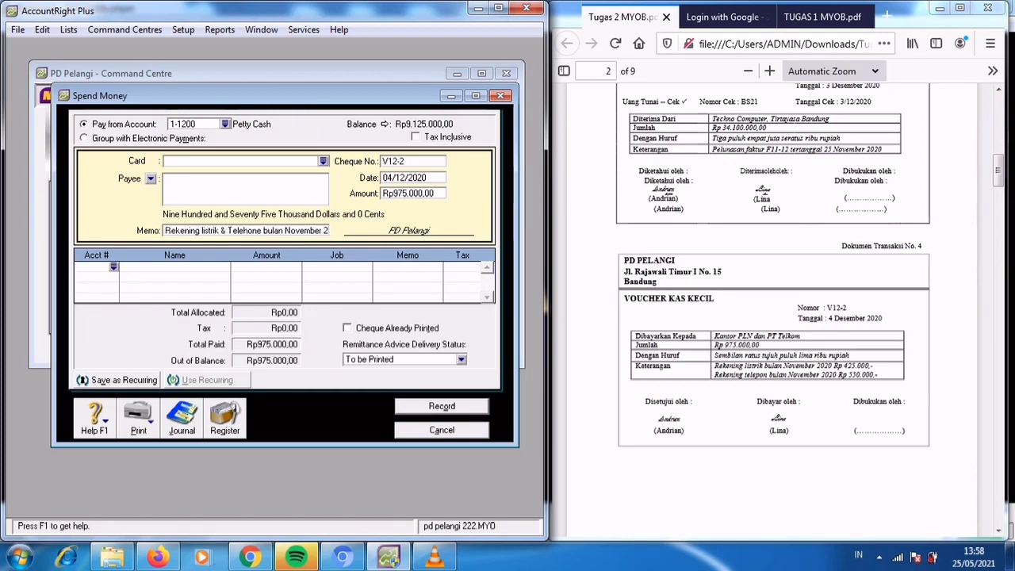
# Allocate the electricity and telephone payment to account 2-1200 Expense Payable, record it and close the Spend Money window.
pyautogui.write('6')
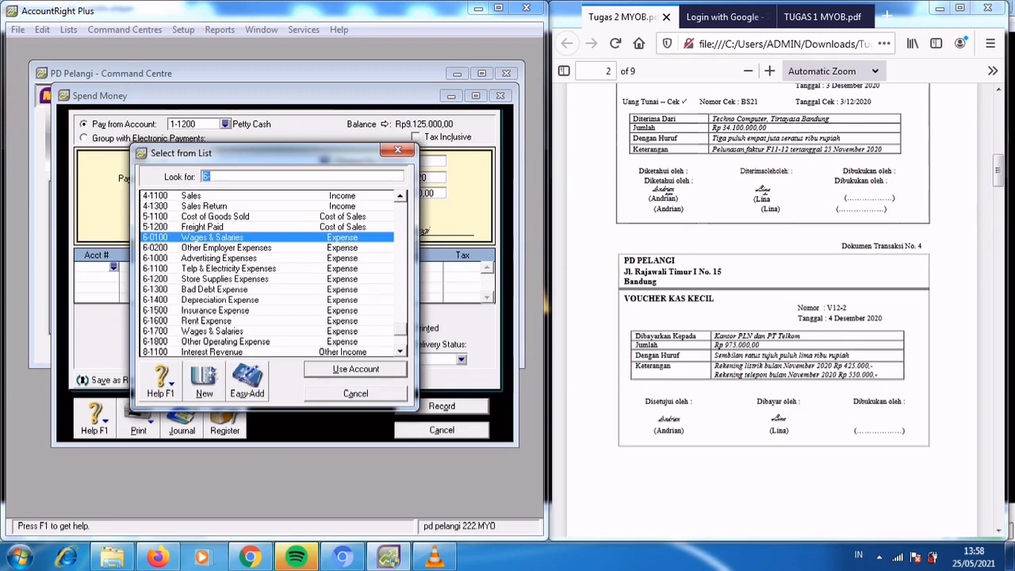
pyautogui.scroll(3, 270, 274)
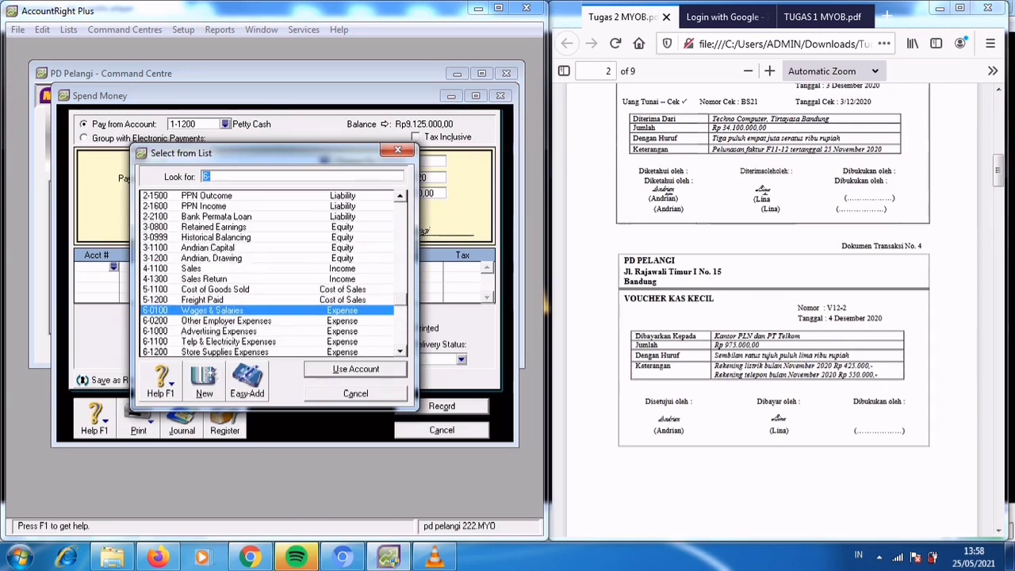
pyautogui.scroll(3, 270, 273)
pyautogui.write('2-1200')
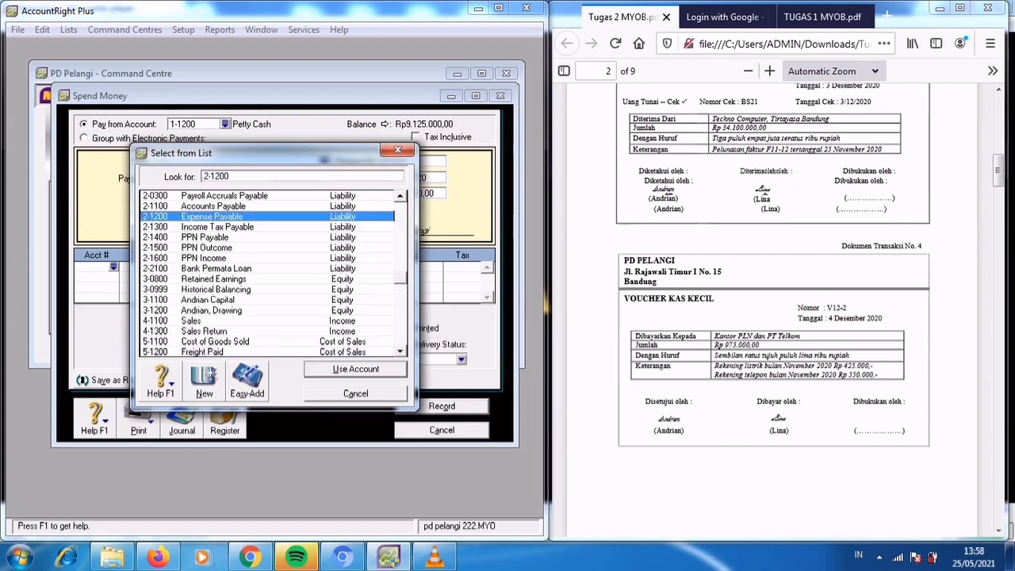
pyautogui.press('Return')
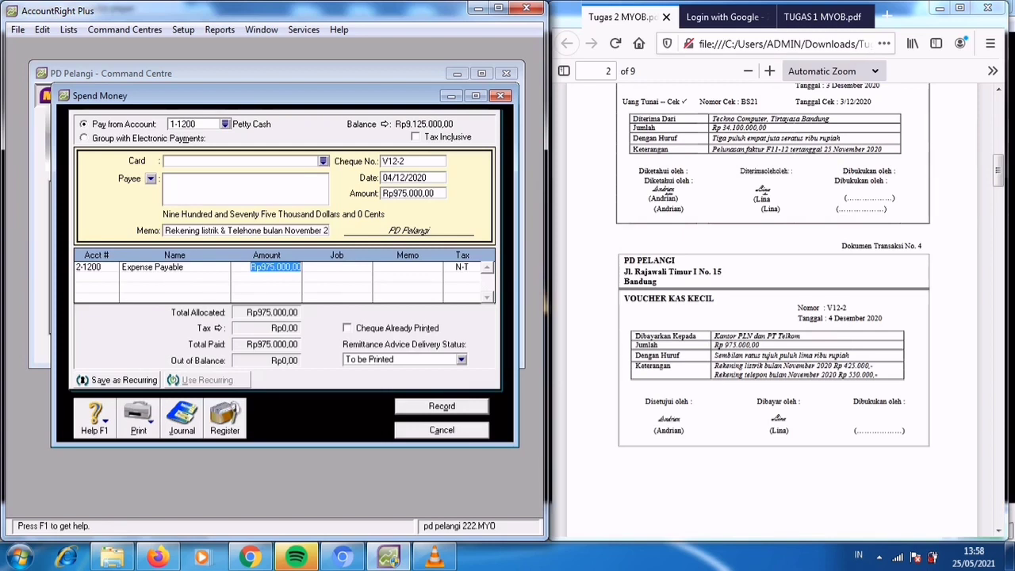
pyautogui.press('Tab')
pyautogui.press('Tab')
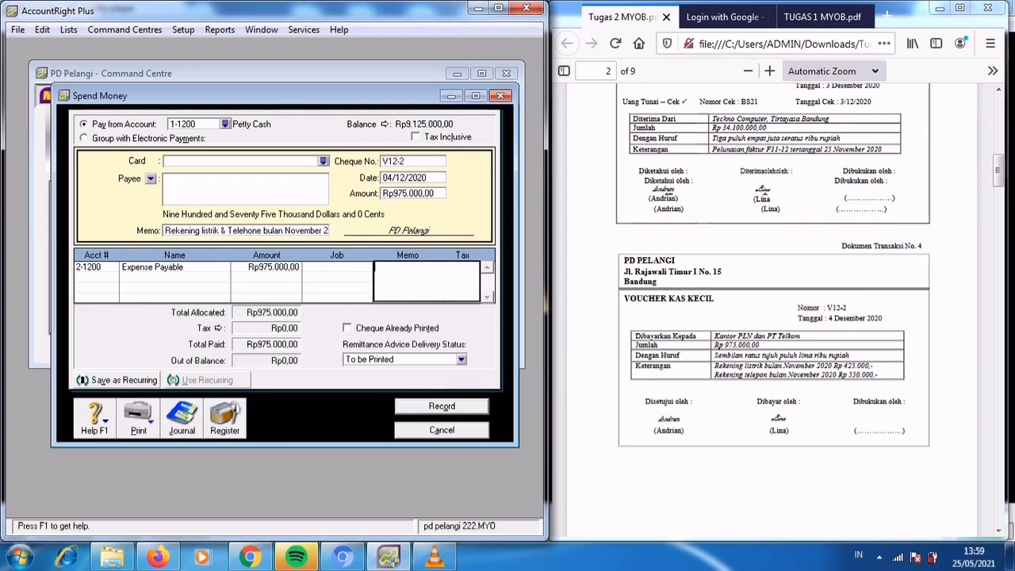
pyautogui.press('Return')
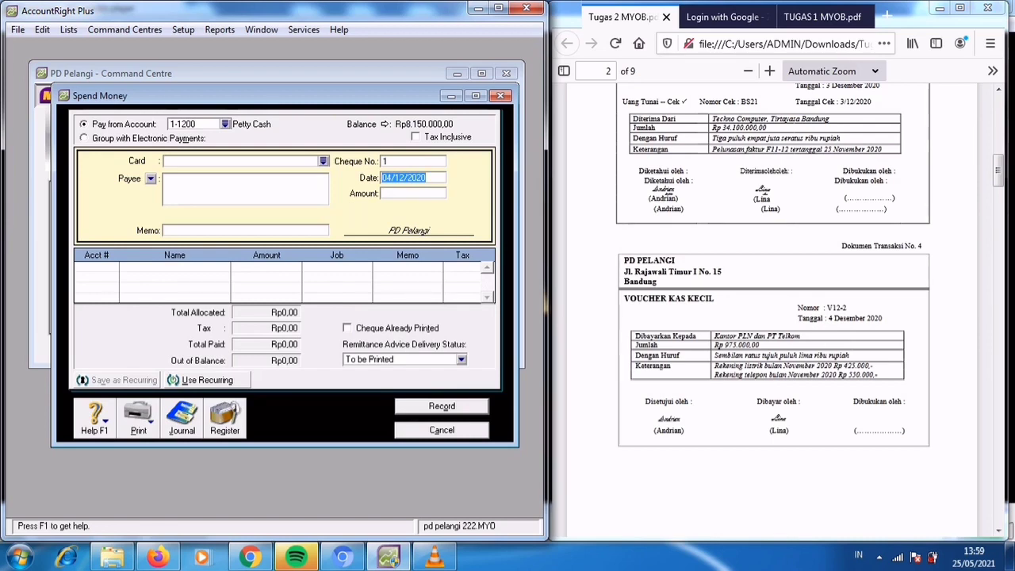
pyautogui.press('Escape')
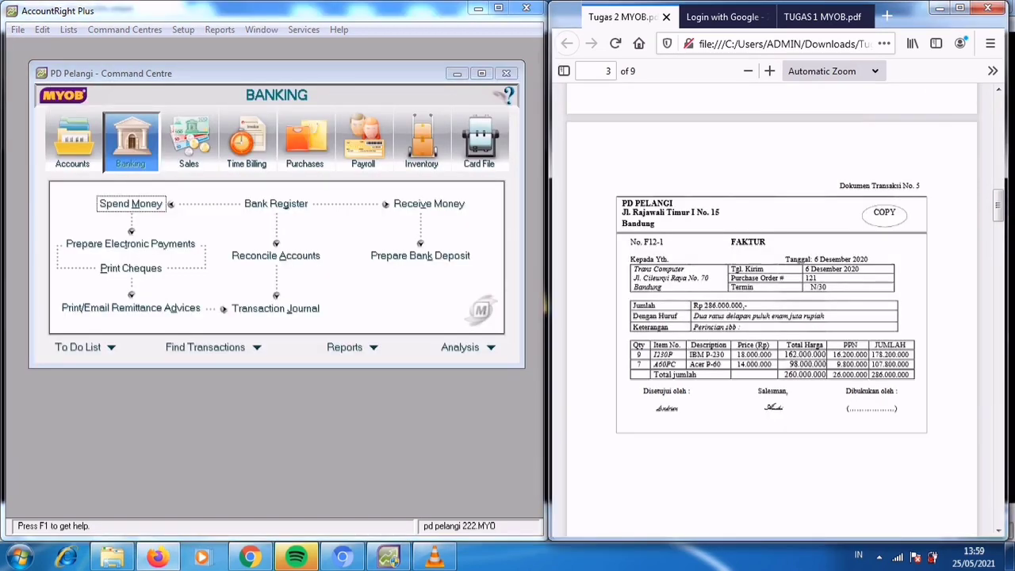
# Start a new sales invoice for the customer Trans Computer, following transaction document 5.
pyautogui.scroll(-2, 771, 310)
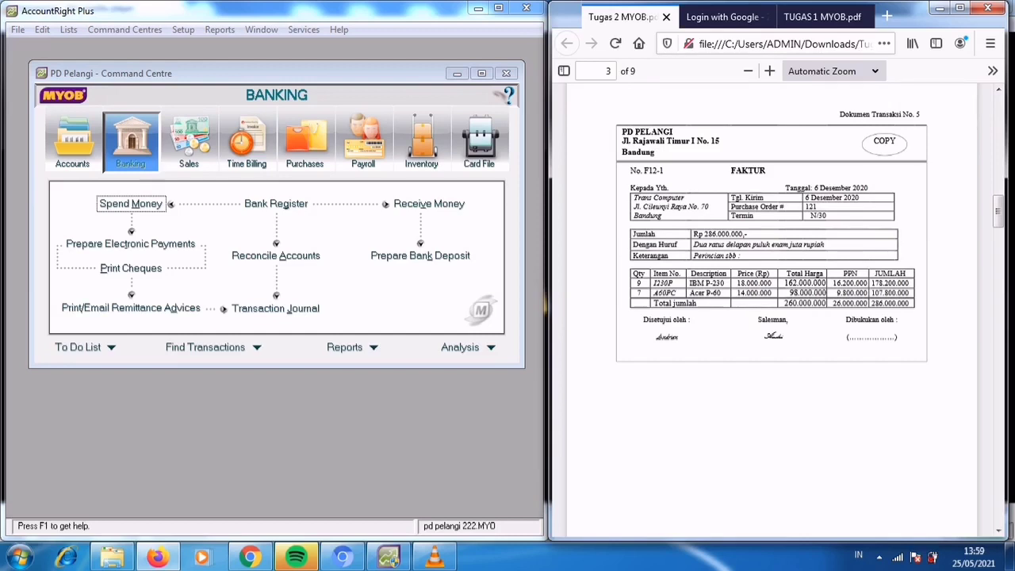
pyautogui.click(189, 143)
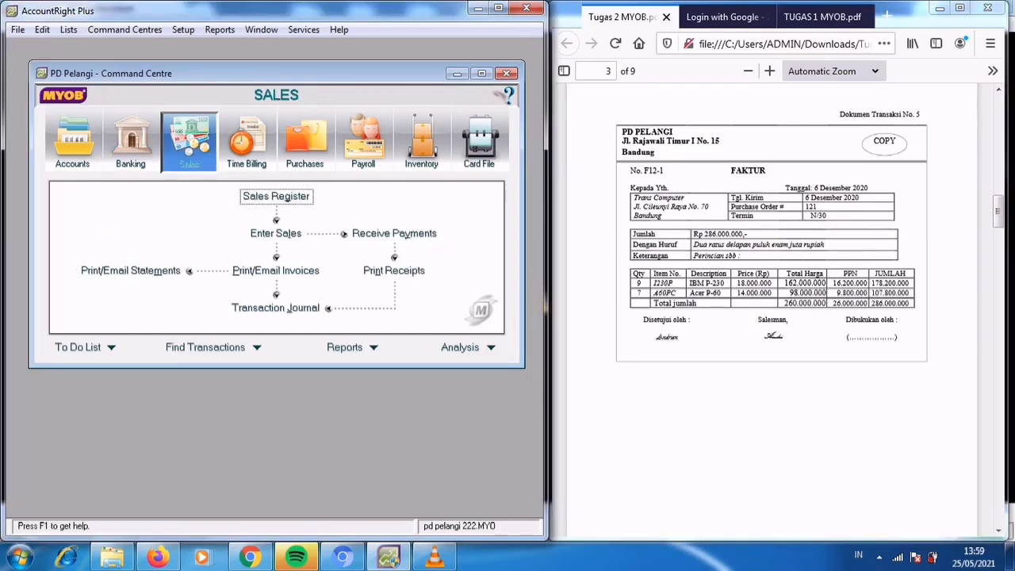
pyautogui.click(276, 233)
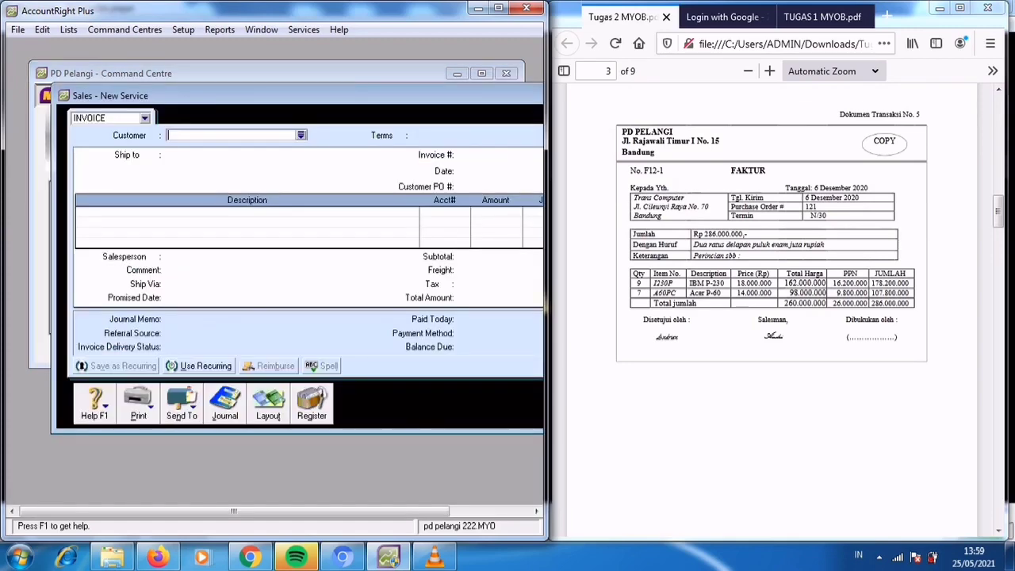
pyautogui.click(302, 135)
pyautogui.click(198, 221)
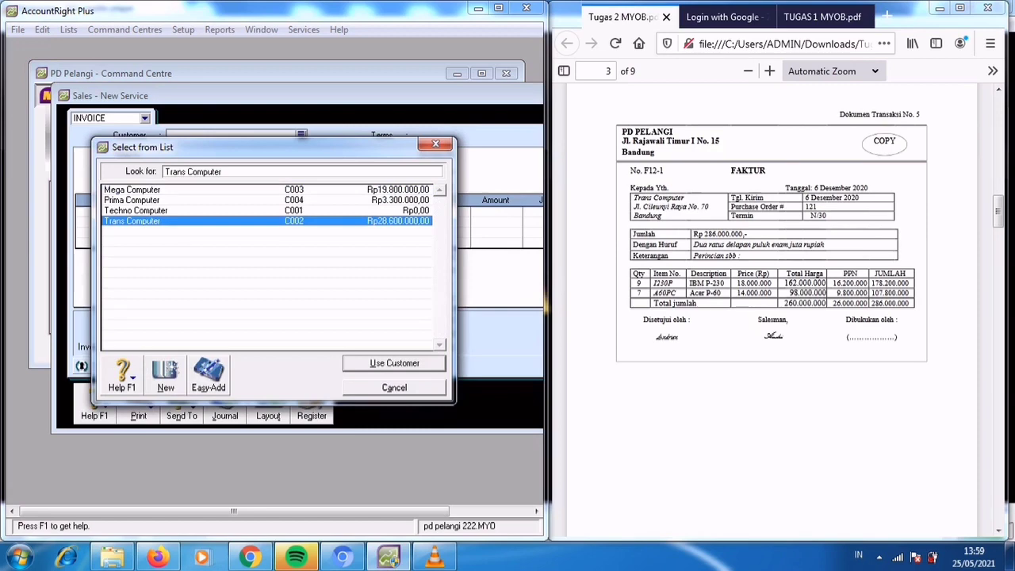
pyautogui.click(394, 363)
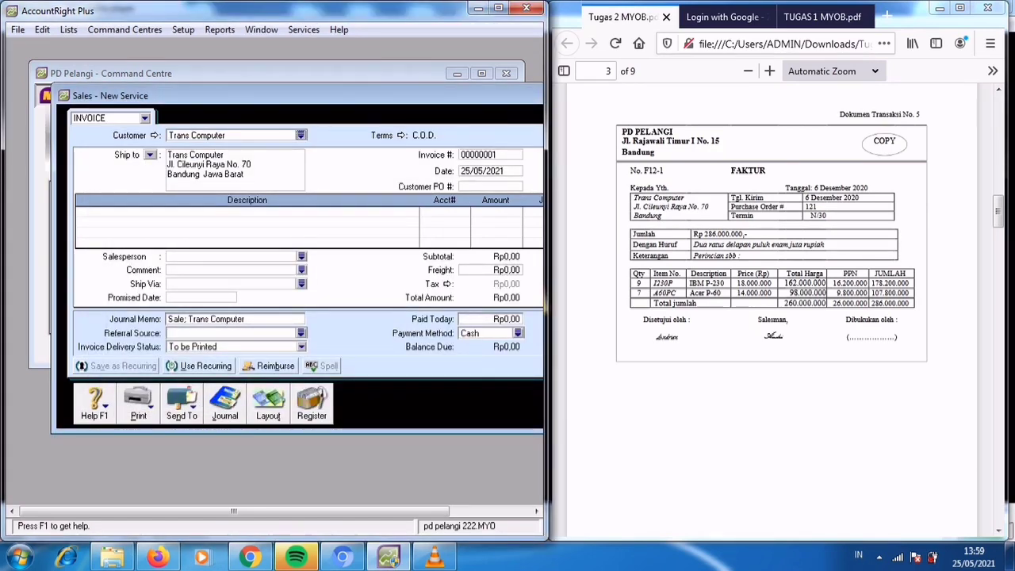
# Set the invoice's credit terms to In a Given # of Days with 30 balance due days.
pyautogui.click(401, 135)
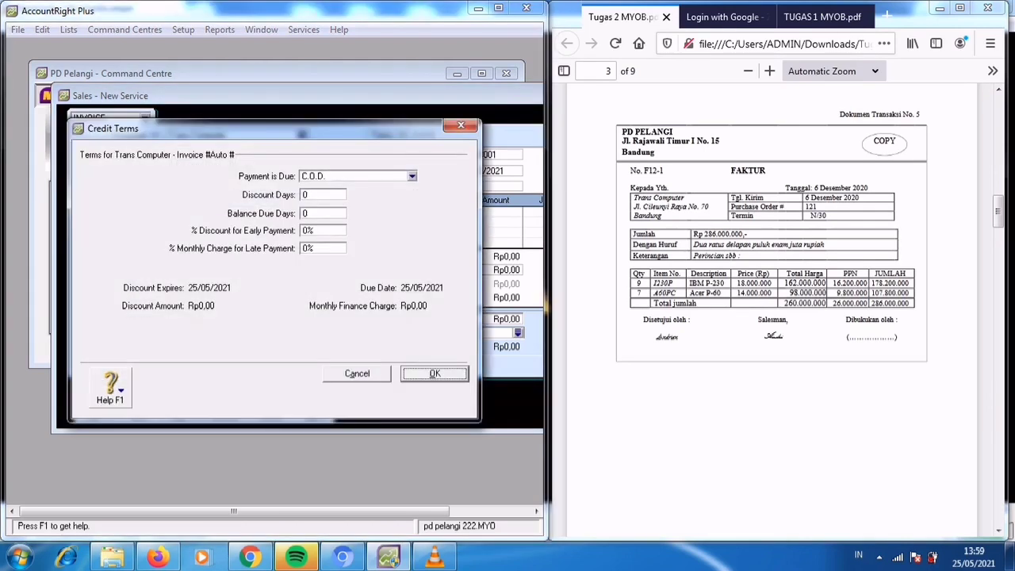
pyautogui.click(411, 177)
pyautogui.click(357, 210)
pyautogui.click(317, 213)
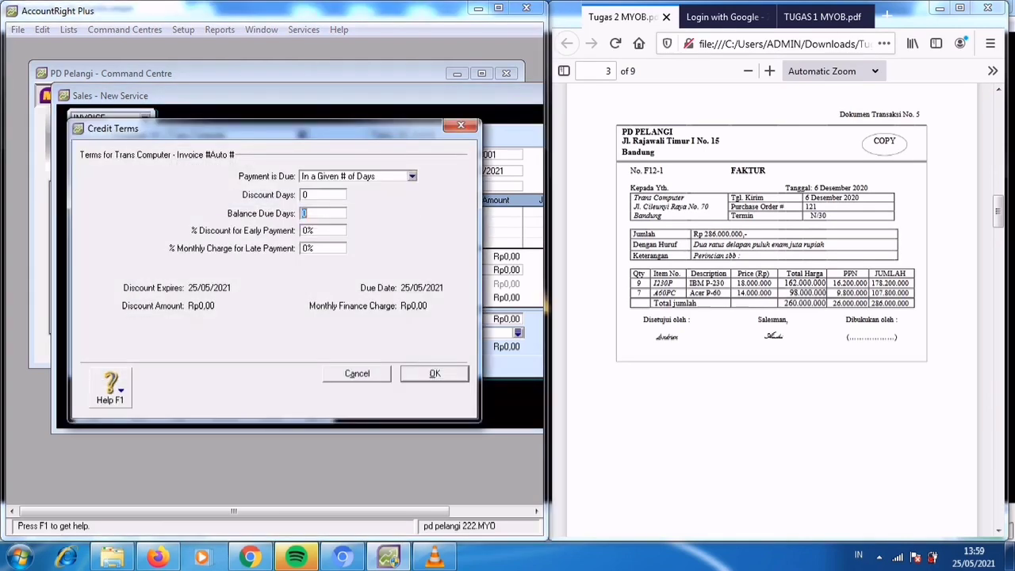
pyautogui.write('30')
pyautogui.press('Return')
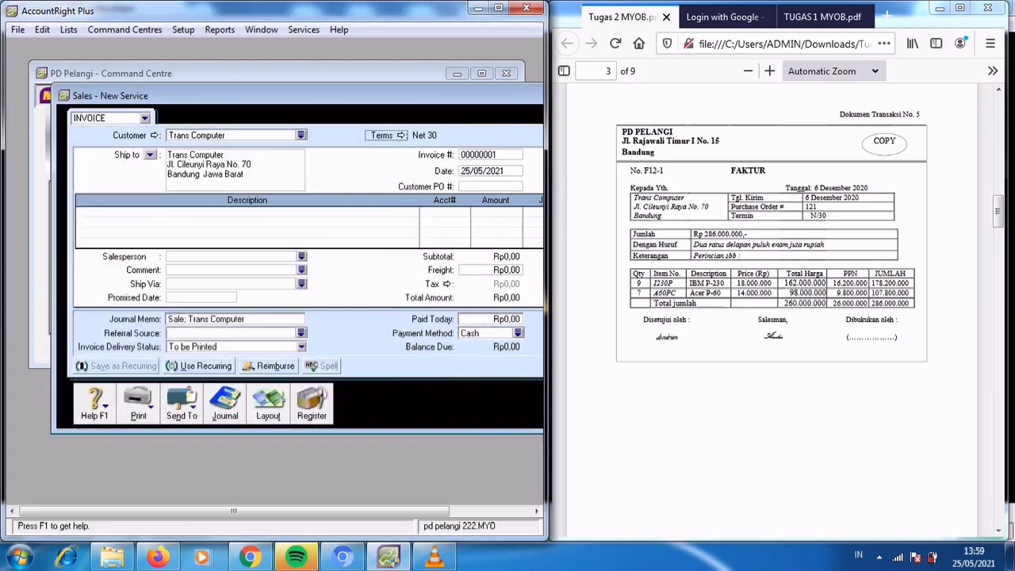
# Number the Trans Computer invoice F12-1 and date it 06/12/2020.
pyautogui.press('Tab')
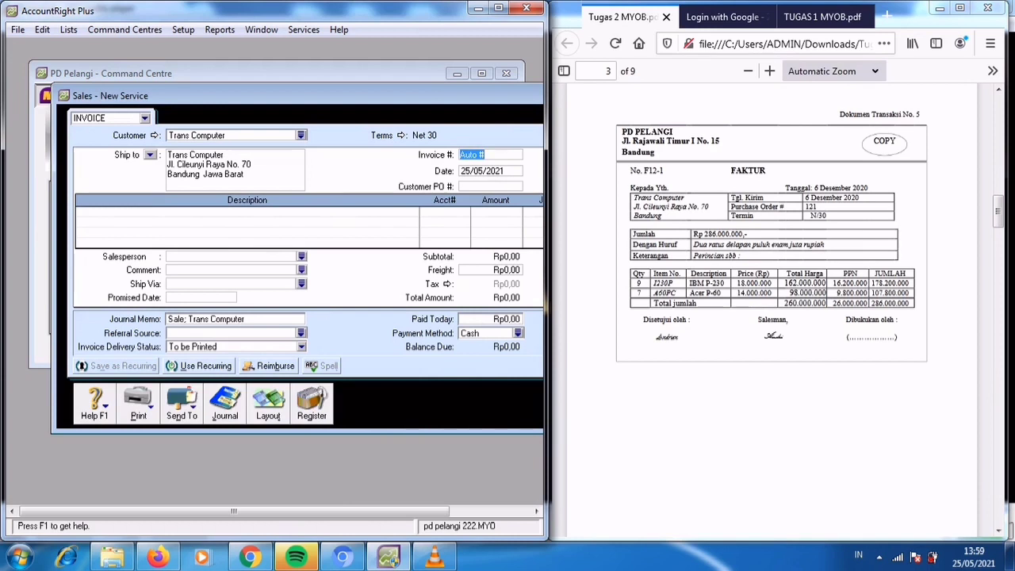
pyautogui.write('F12-1')
pyautogui.press('Tab')
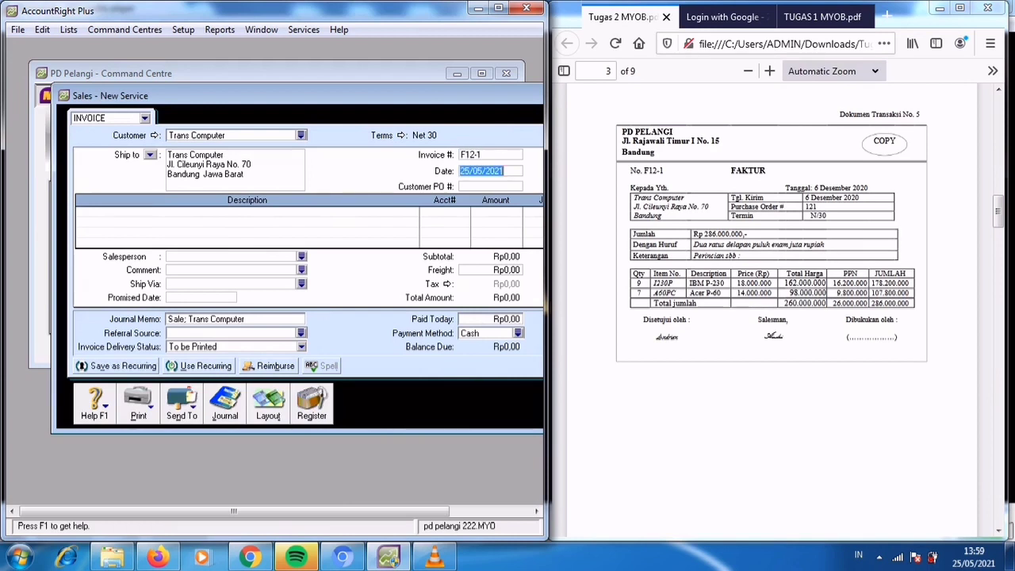
pyautogui.write('06')
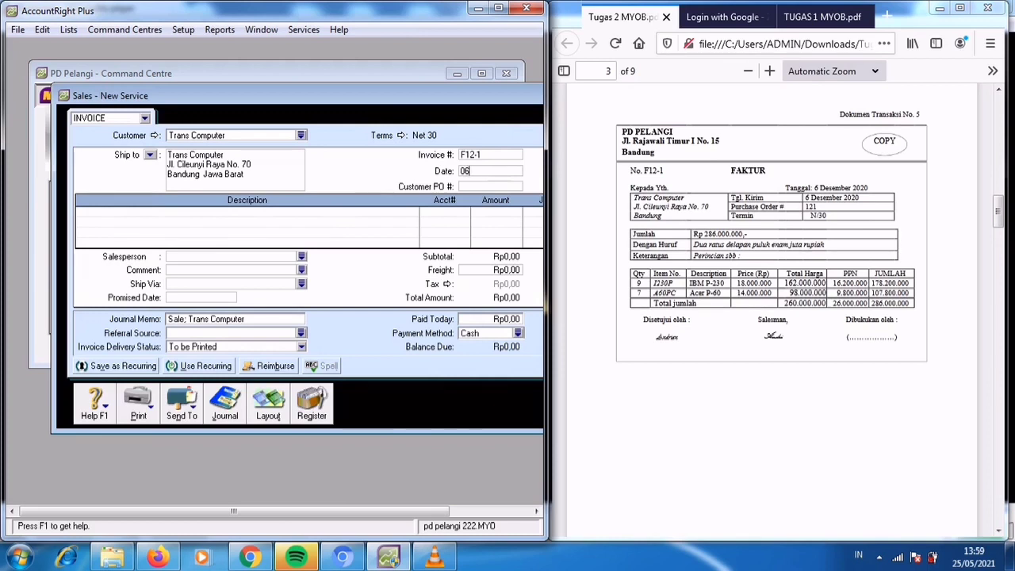
pyautogui.write('./12/2020')
# Turn off Tax Inclusive for the invoice and switch it to the Item layout.
pyautogui.moveTo(317, 95); pyautogui.dragTo(218, 87)
pyautogui.click(461, 128)
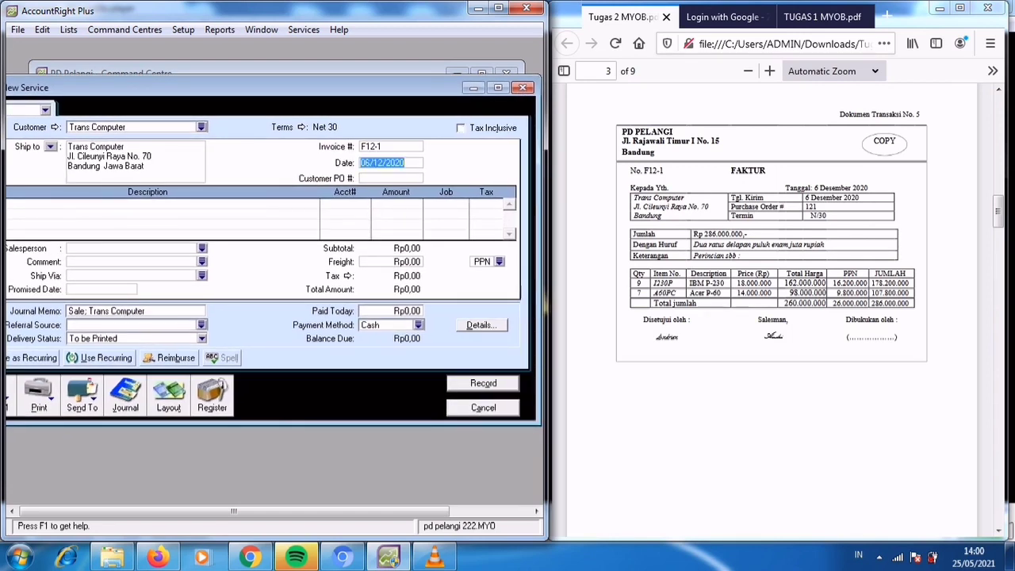
pyautogui.moveTo(237, 87); pyautogui.dragTo(331, 68)
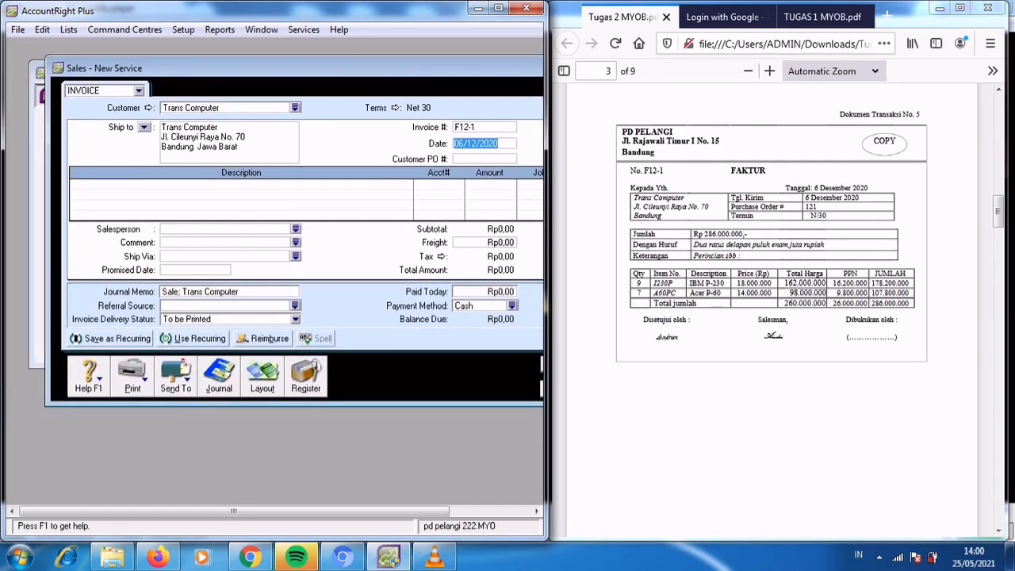
pyautogui.click(238, 197)
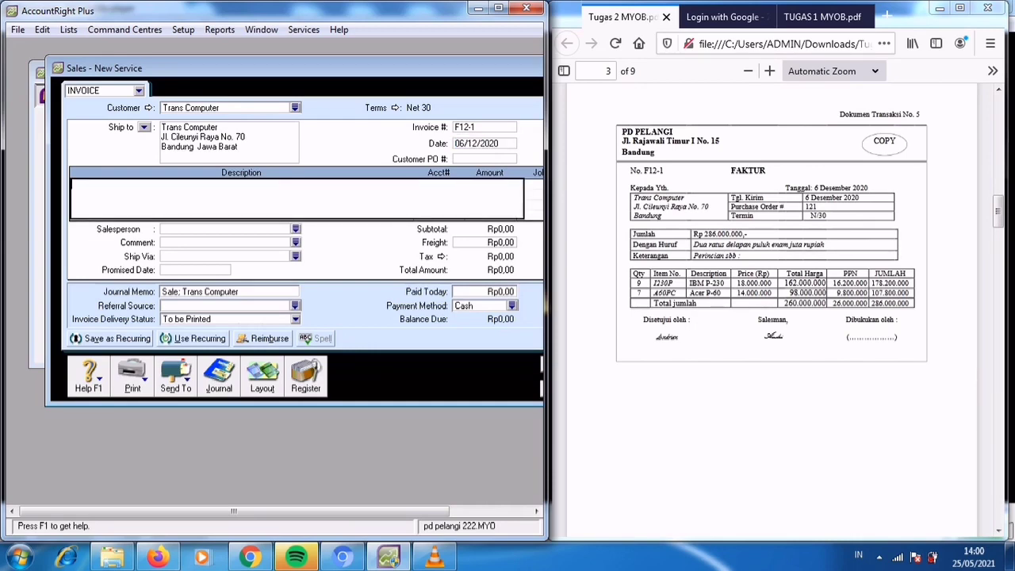
pyautogui.click(262, 375)
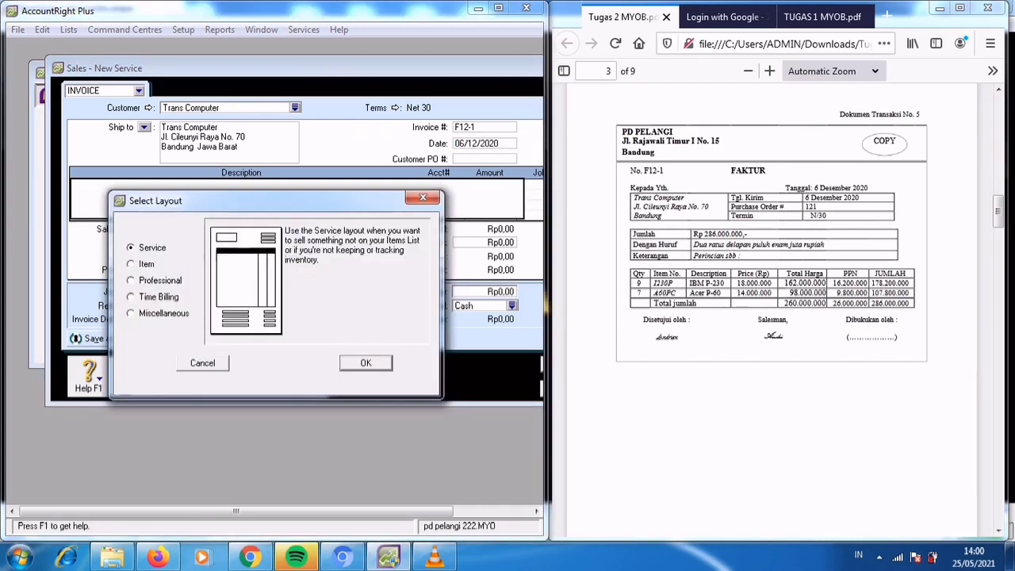
pyautogui.click(131, 265)
pyautogui.press('Return')
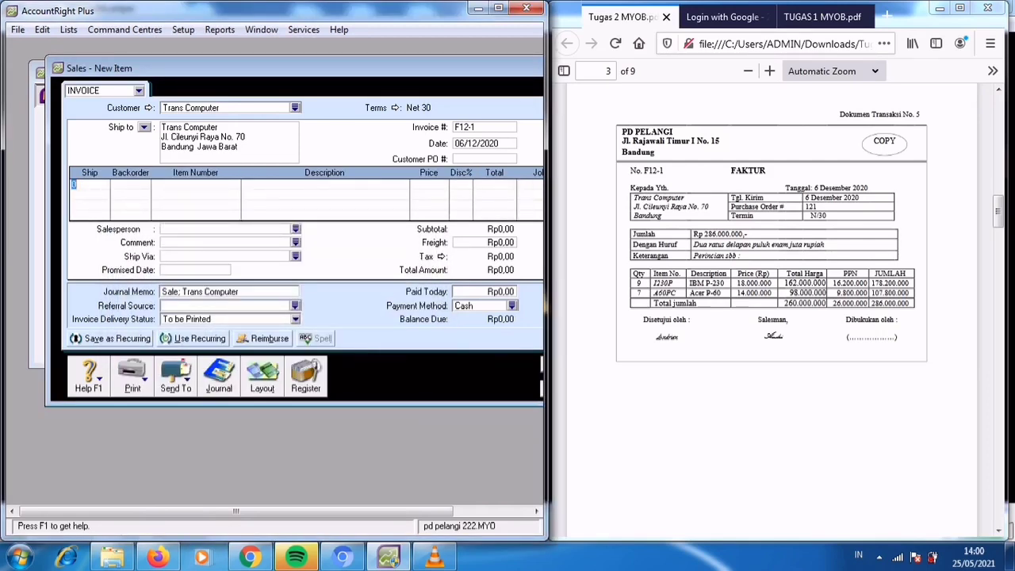
# Add a line shipping 9 units of item 1230P, IBM P-230, to the invoice.
pyautogui.write('9')
pyautogui.press('Tab')
pyautogui.press('Tab')
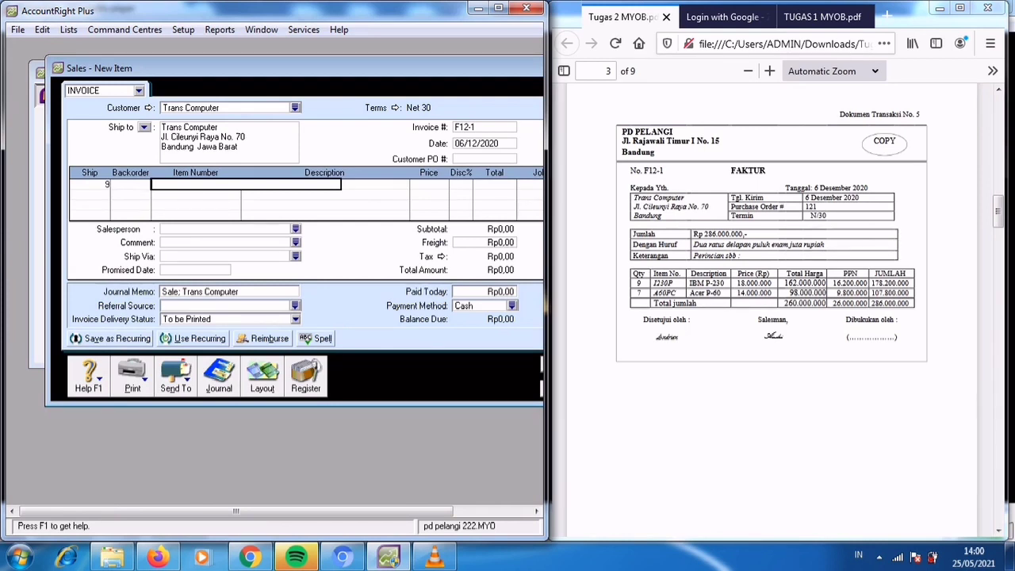
pyautogui.write('123')
pyautogui.press('Tab')
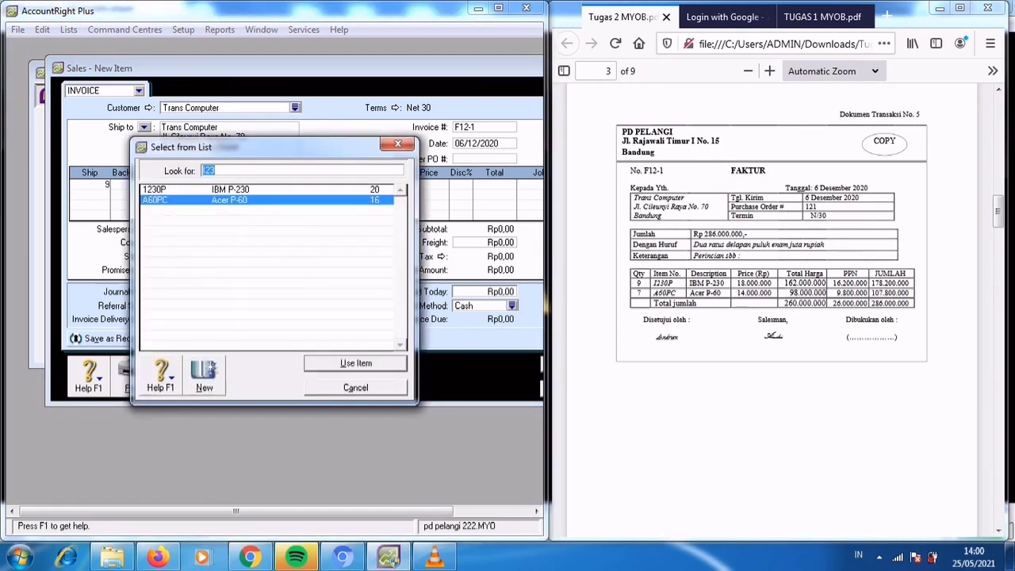
pyautogui.press('Up')
pyautogui.press('Return')
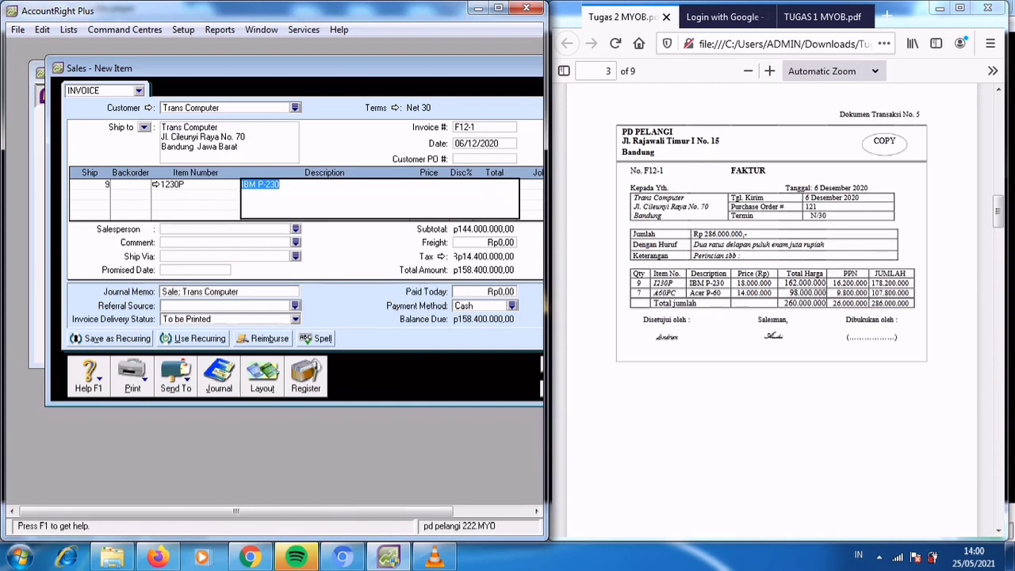
# Set the unit price of the IBM P-230 line to Rp18.000.000 and complete the line.
pyautogui.press('Tab')
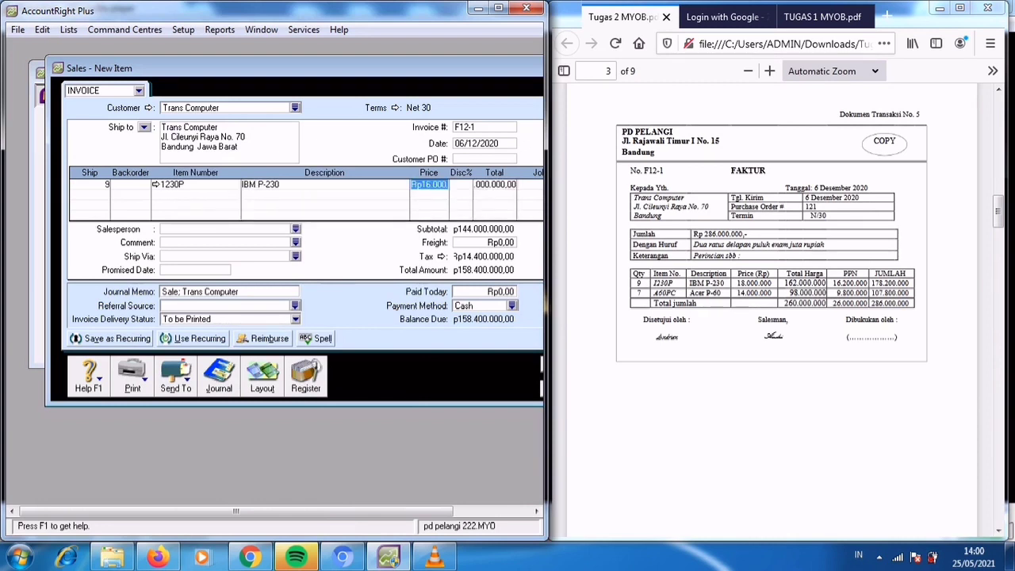
pyautogui.write('18000000')
pyautogui.press('Tab')
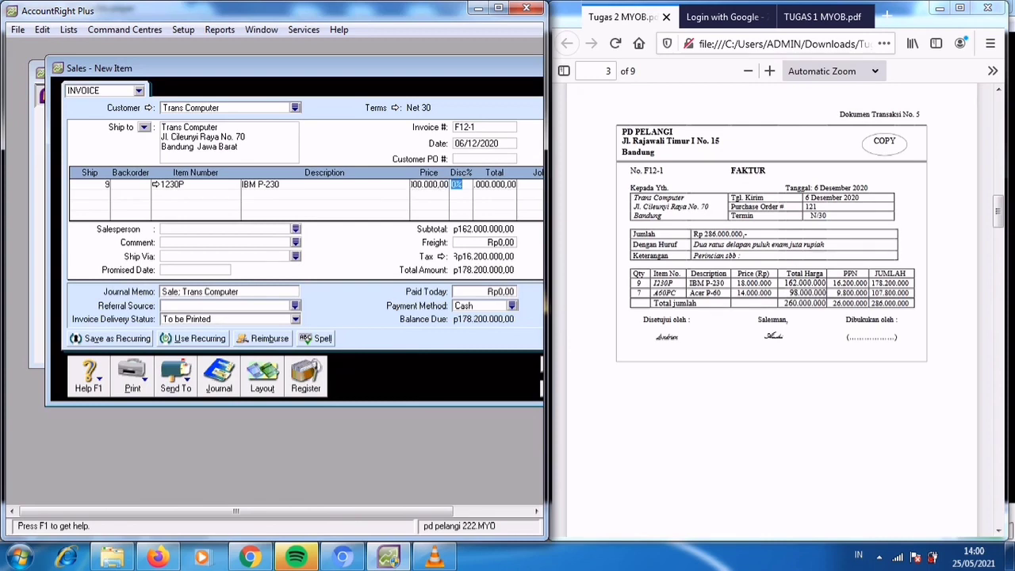
pyautogui.press('Tab')
pyautogui.press('Tab')
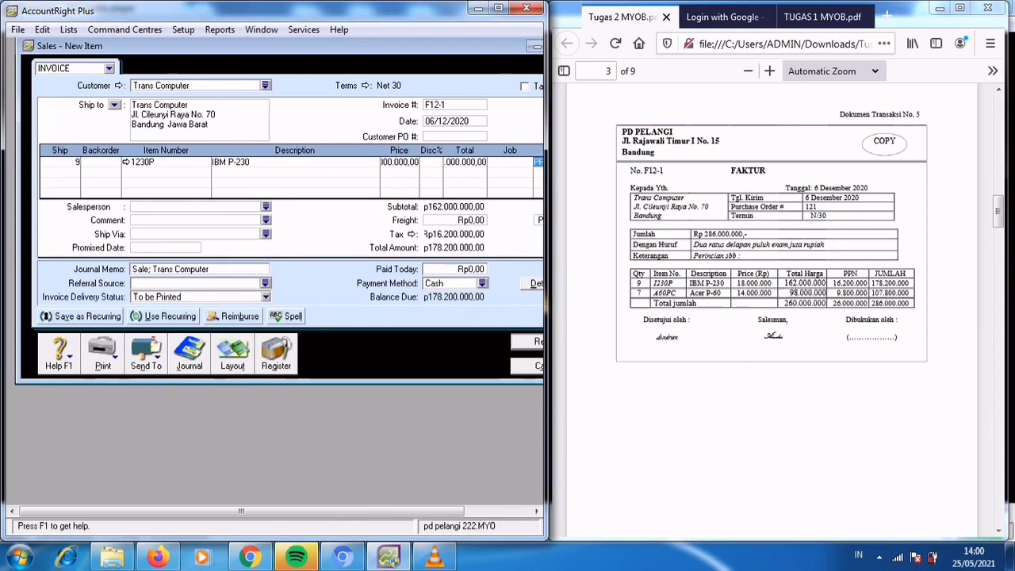
pyautogui.press('Tab')
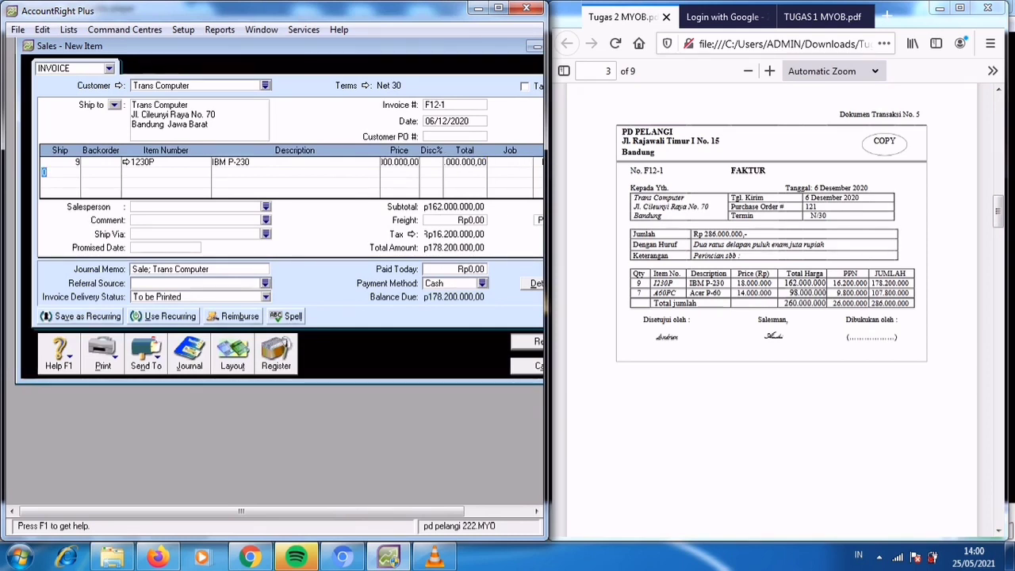
# Add a second line shipping 7 units of item A60PC, Acer P-60, at a unit price of Rp14.000.000.
pyautogui.write('7')
pyautogui.press('Tab')
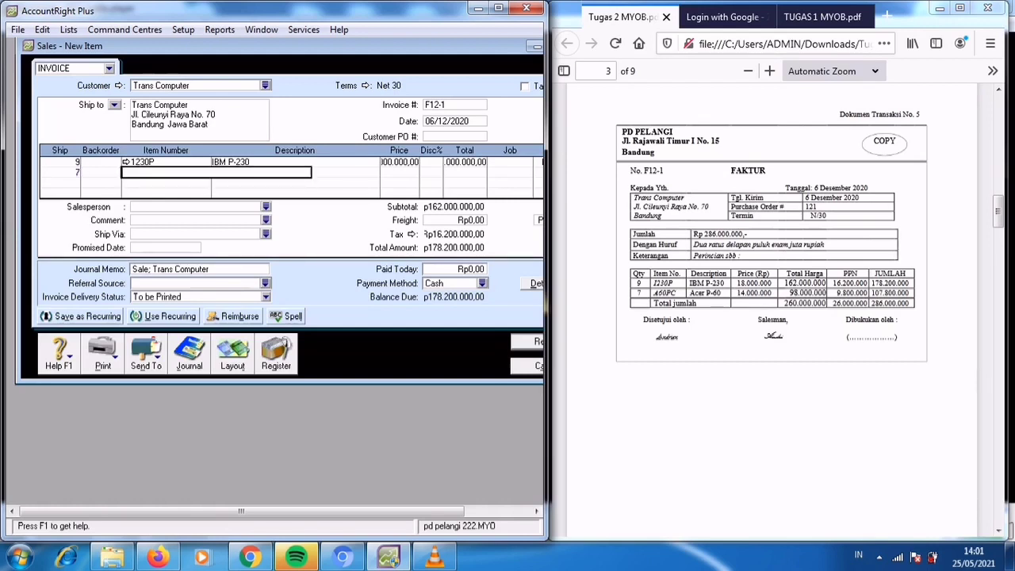
pyautogui.write('A6')
pyautogui.press('Tab')
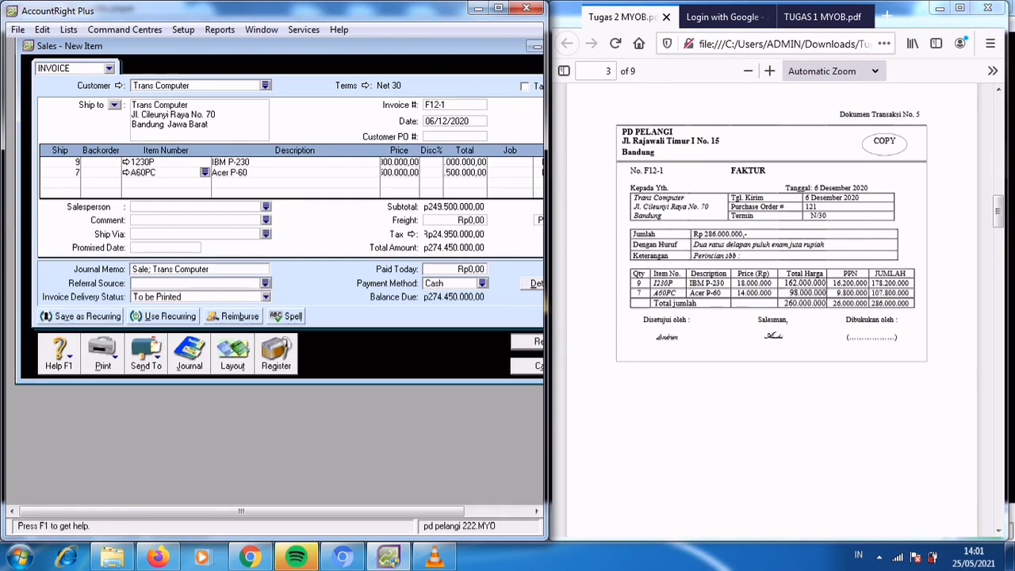
pyautogui.click(399, 172)
pyautogui.write('14000000')
pyautogui.press('Tab')
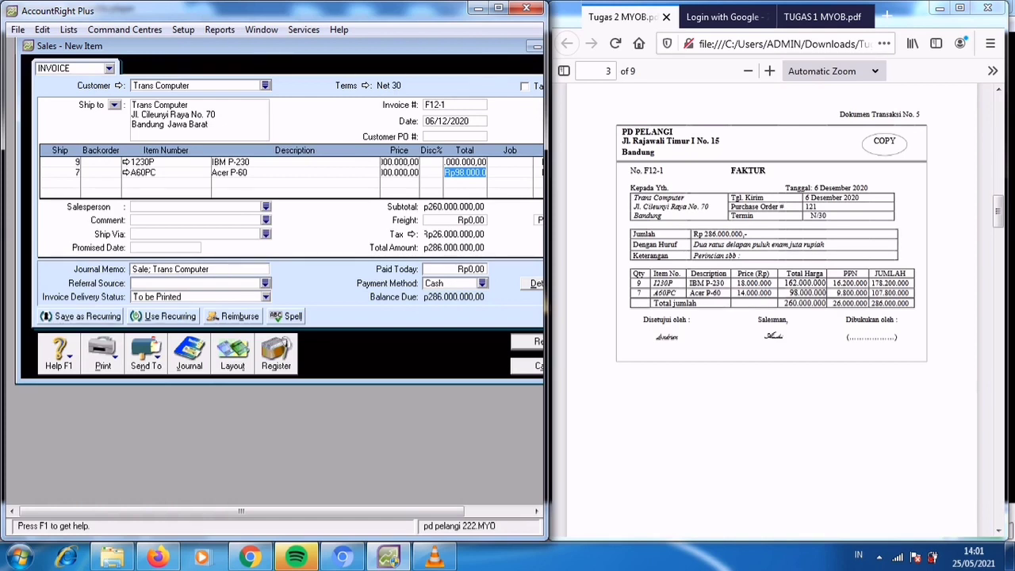
# Record the F12-1 sales invoice, bring up transaction document 6 in the PDF and close the sales window.
pyautogui.moveTo(293, 46); pyautogui.dragTo(253, 55)
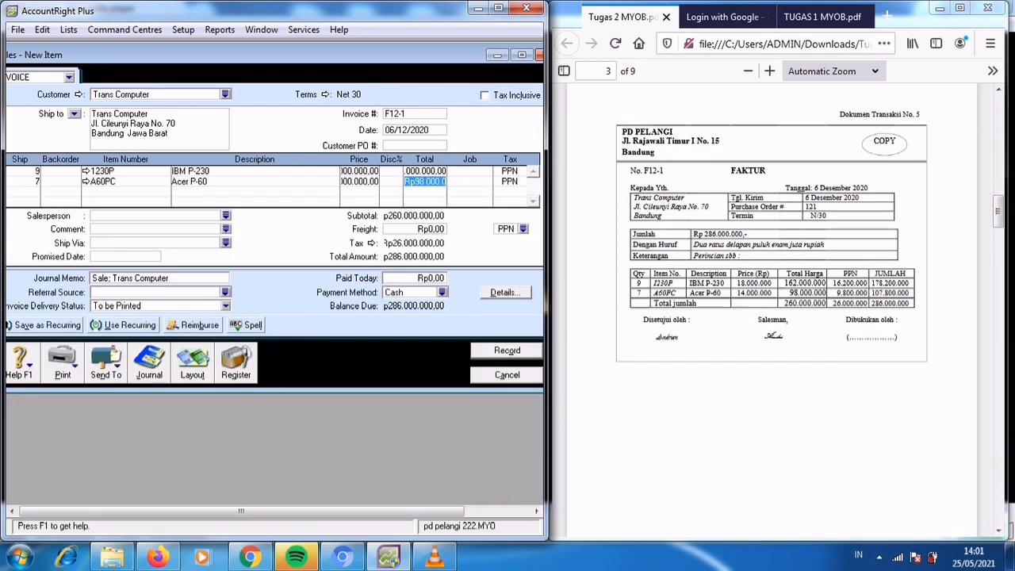
pyautogui.click(507, 350)
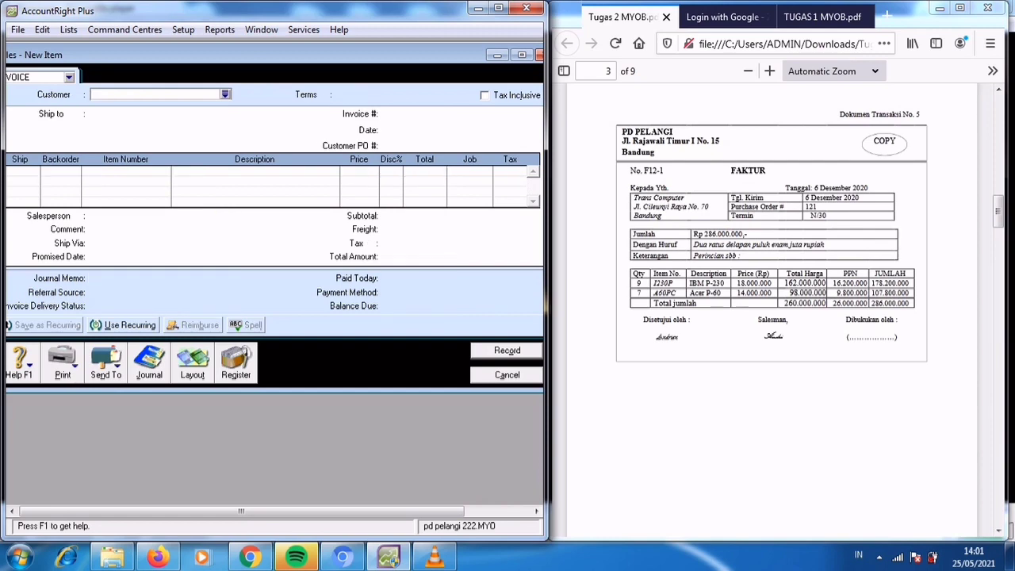
pyautogui.click(772, 317)
pyautogui.scroll(-3, 772, 317)
pyautogui.scroll(-3, 771, 317)
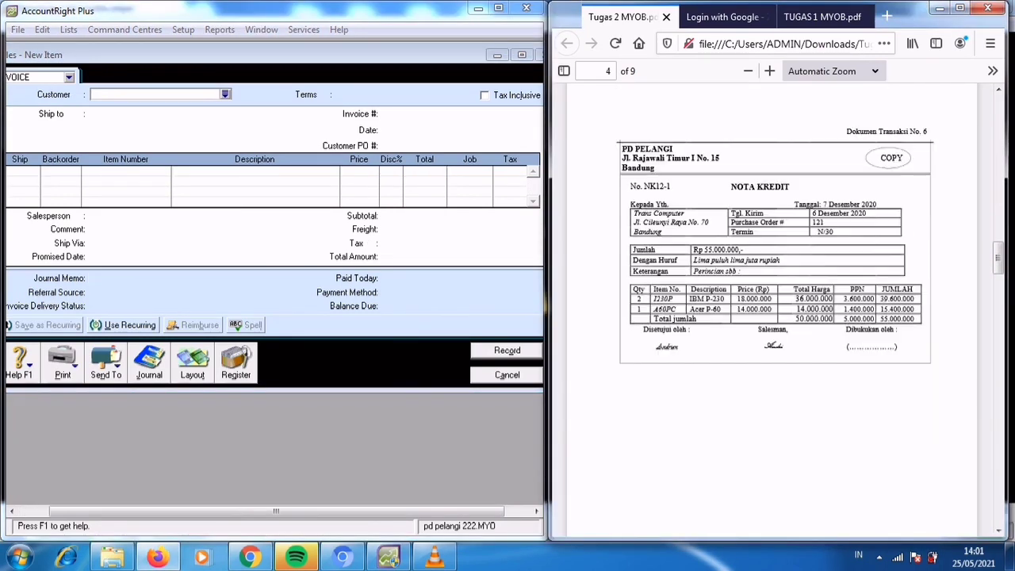
pyautogui.click(506, 375)
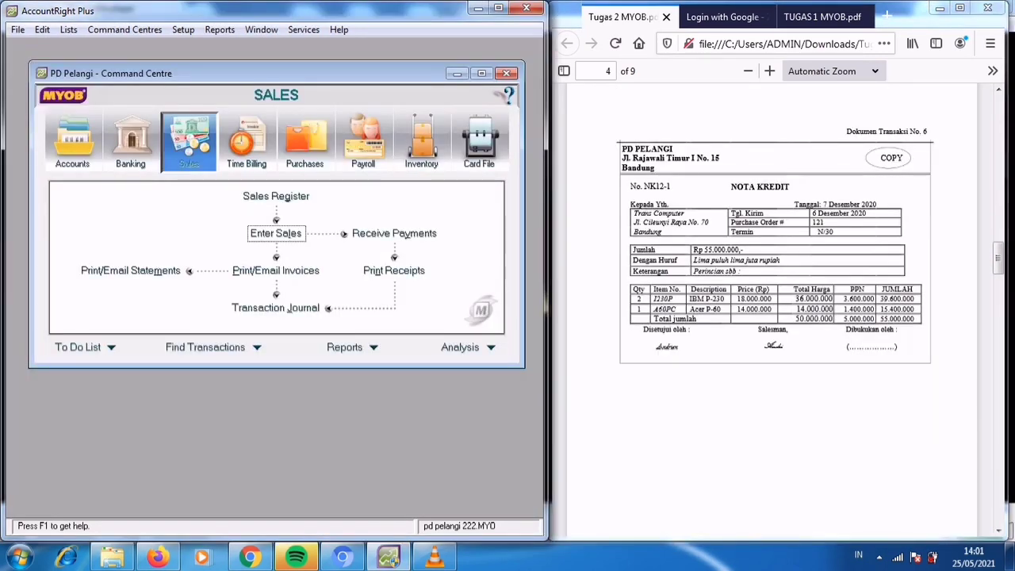
# Review credit note document 6 and start a new sales entry for the customer Trans Computer.
pyautogui.click(771, 317)
pyautogui.scroll(-1, 772, 317)
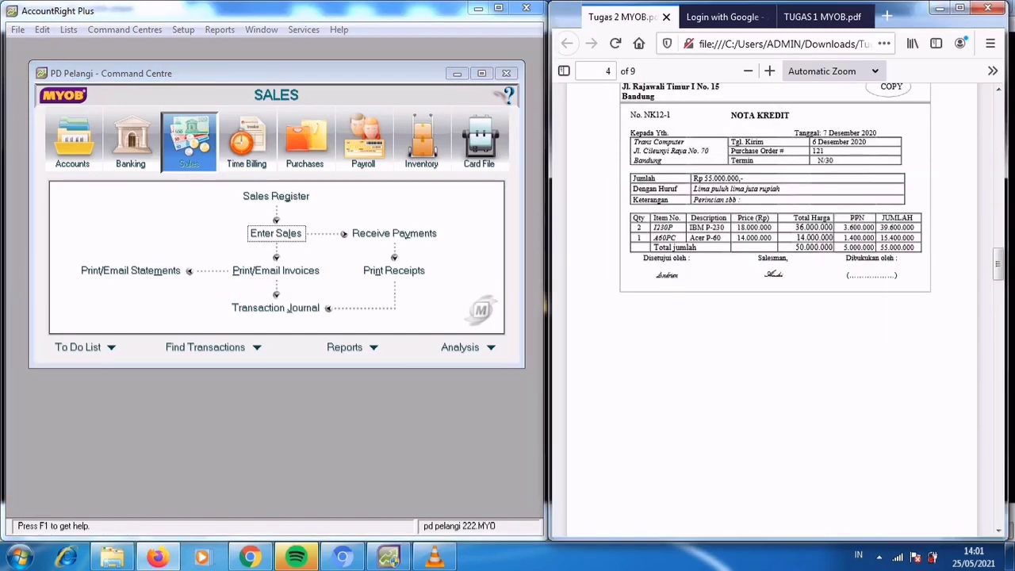
pyautogui.scroll(1, 772, 317)
pyautogui.scroll(-1, 771, 317)
pyautogui.scroll(1, 771, 317)
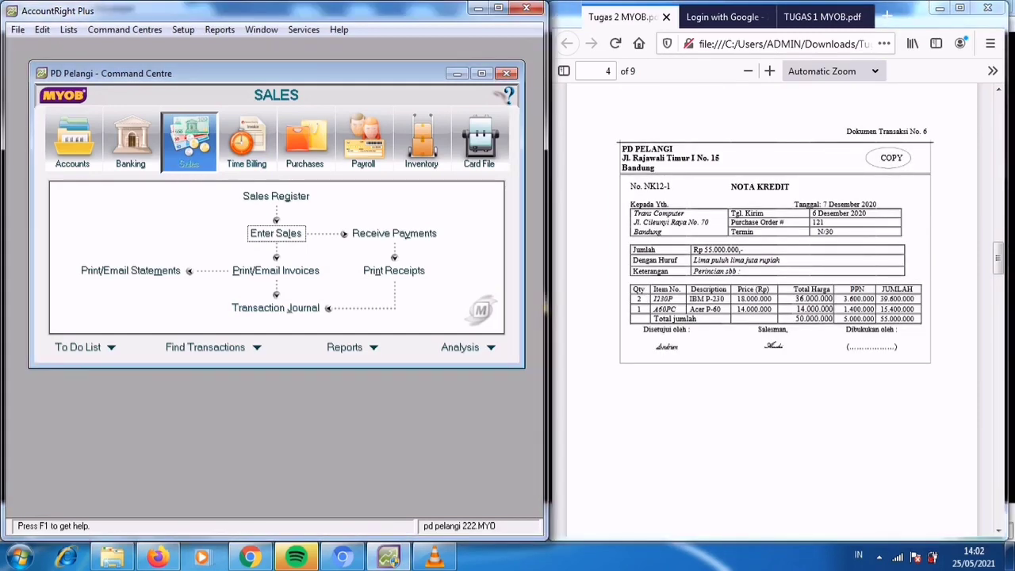
pyautogui.click(276, 233)
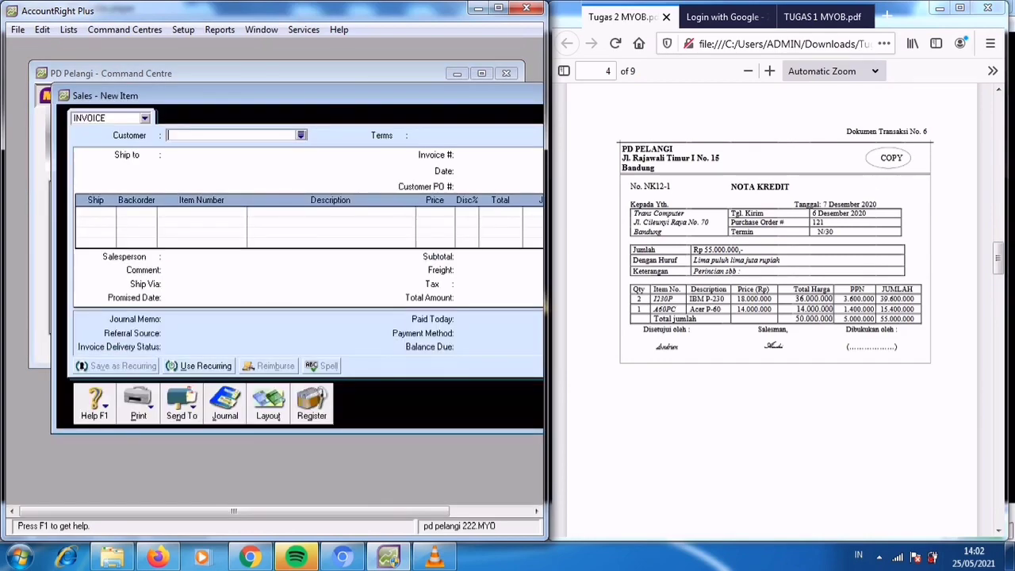
pyautogui.click(301, 135)
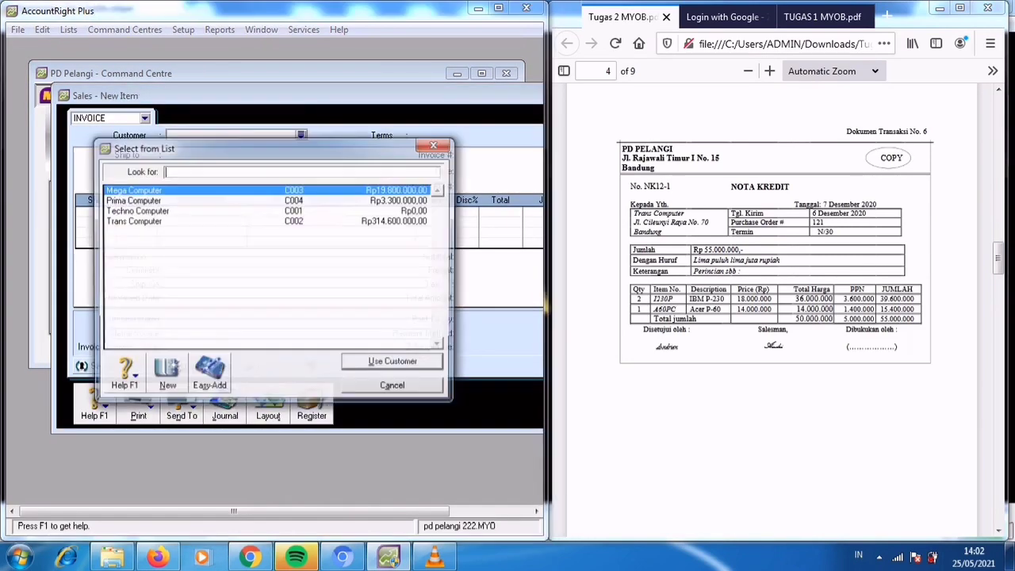
pyautogui.click(132, 221)
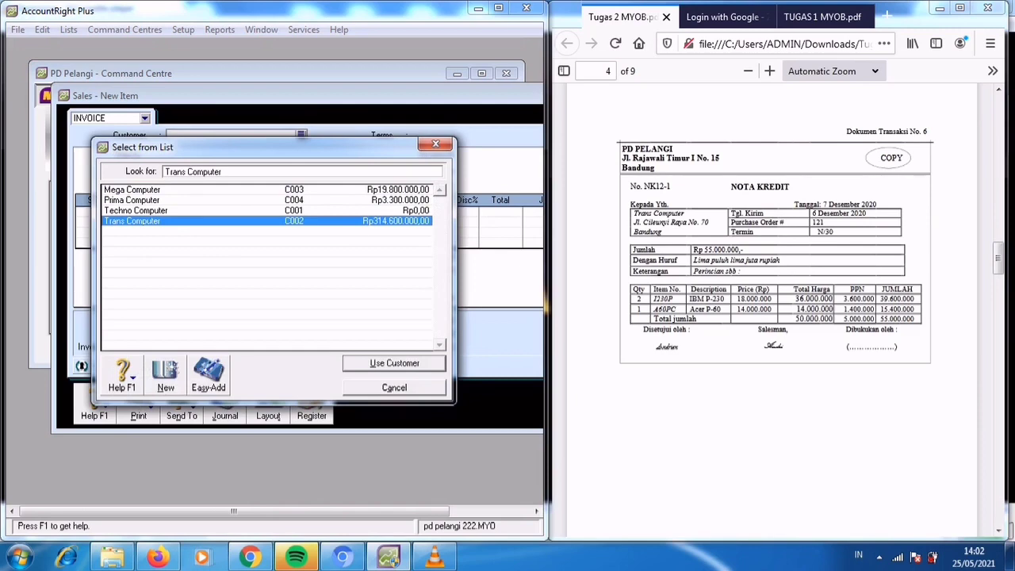
pyautogui.press('Return')
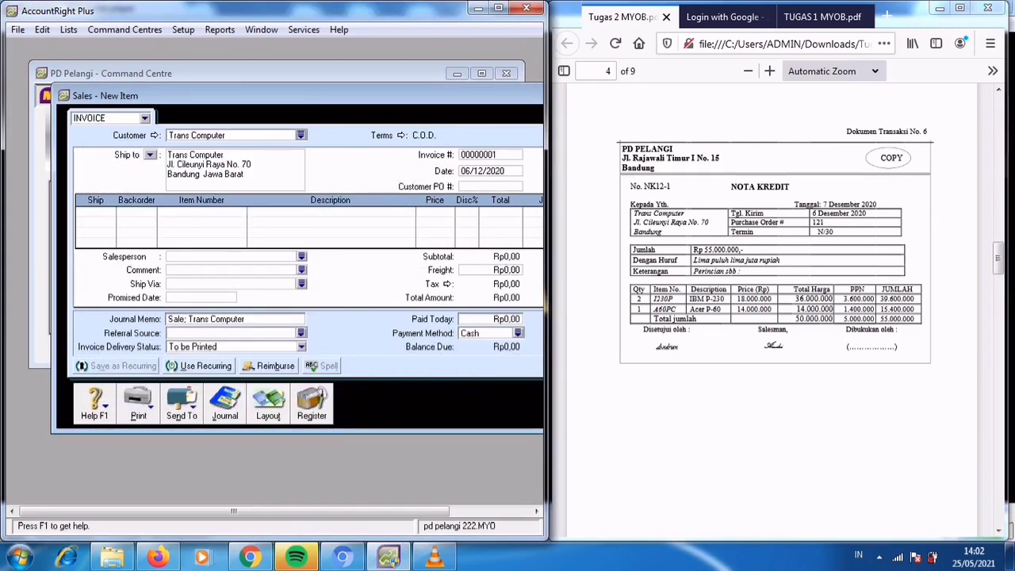
# Set the credit note's terms to In a Given # of Days with 30 balance due days.
pyautogui.click(401, 136)
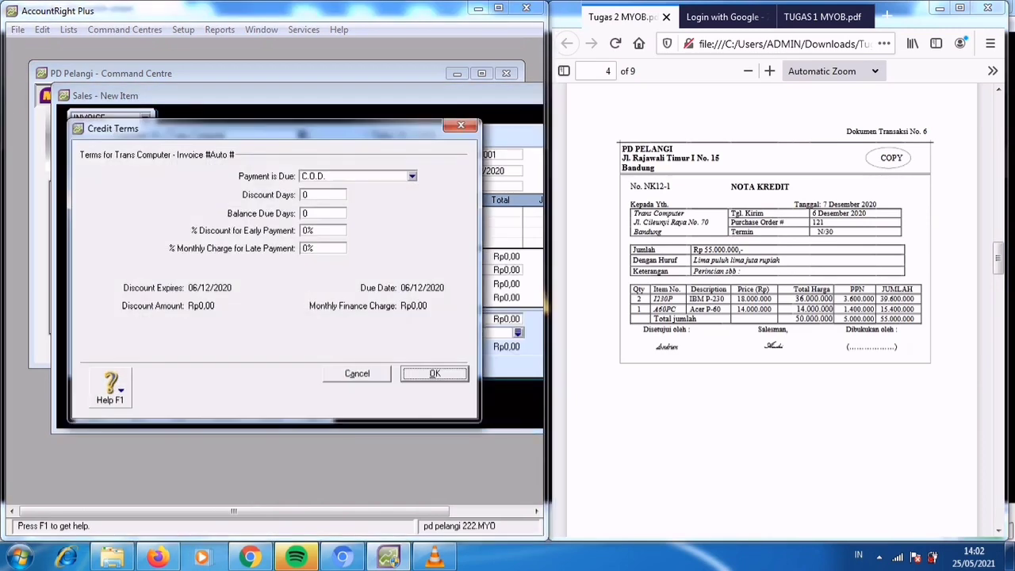
pyautogui.click(412, 176)
pyautogui.click(357, 209)
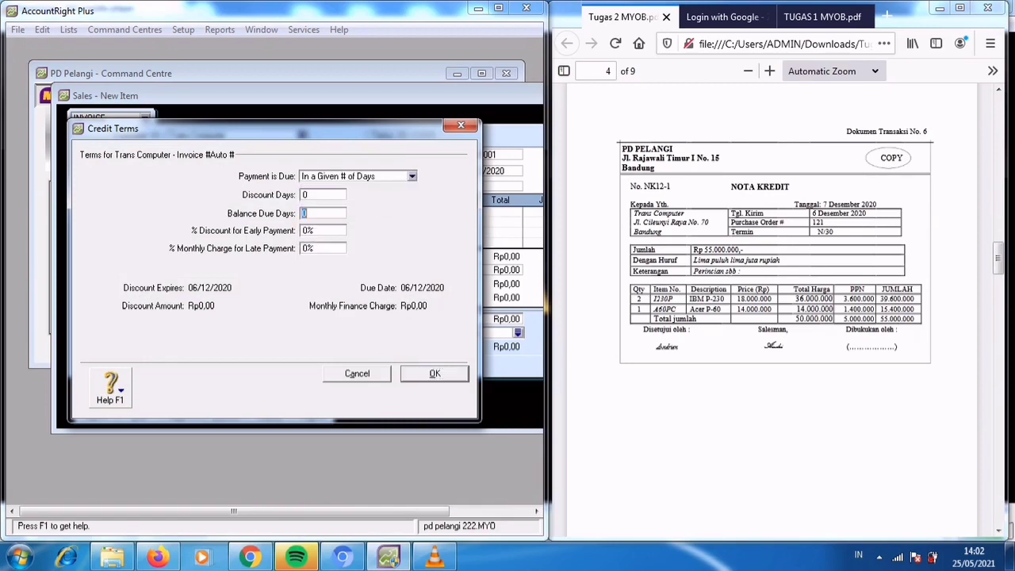
pyautogui.write('30')
pyautogui.press('Return')
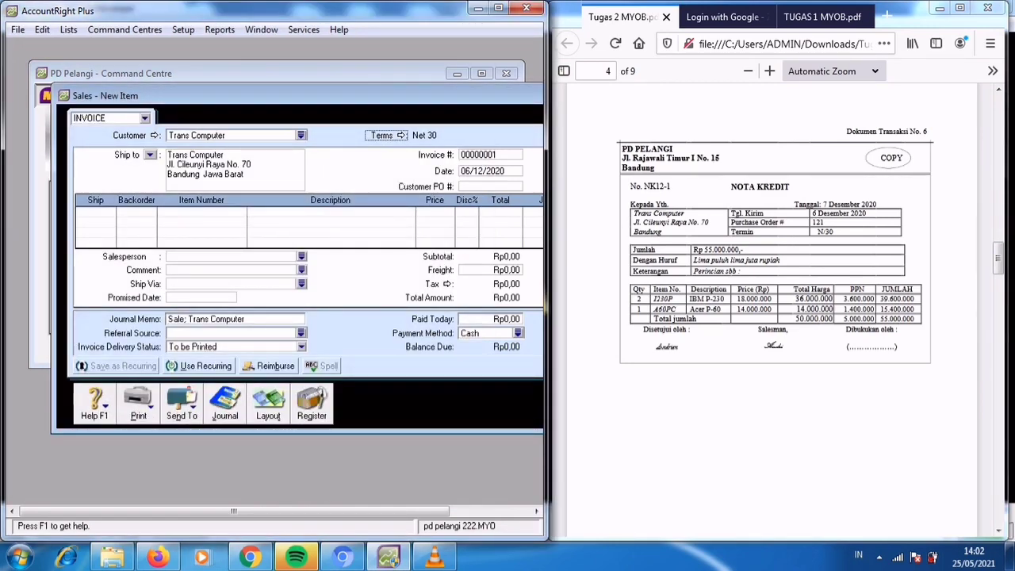
# Number the Trans Computer sales entry NK12-1 and date it 07/12/2020.
pyautogui.press('Tab')
pyautogui.write('NK12-1')
pyautogui.press('Tab')
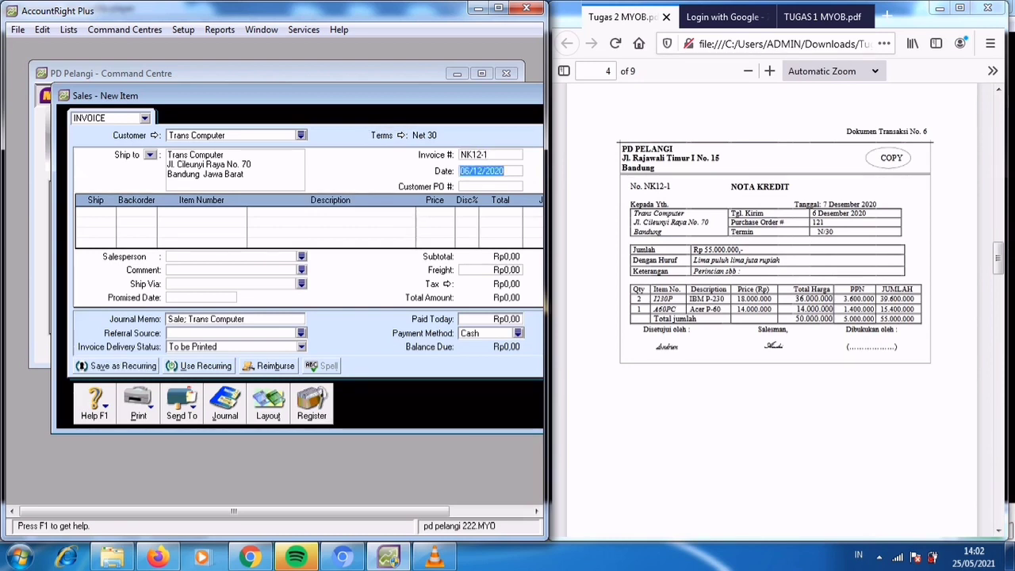
pyautogui.write('07')
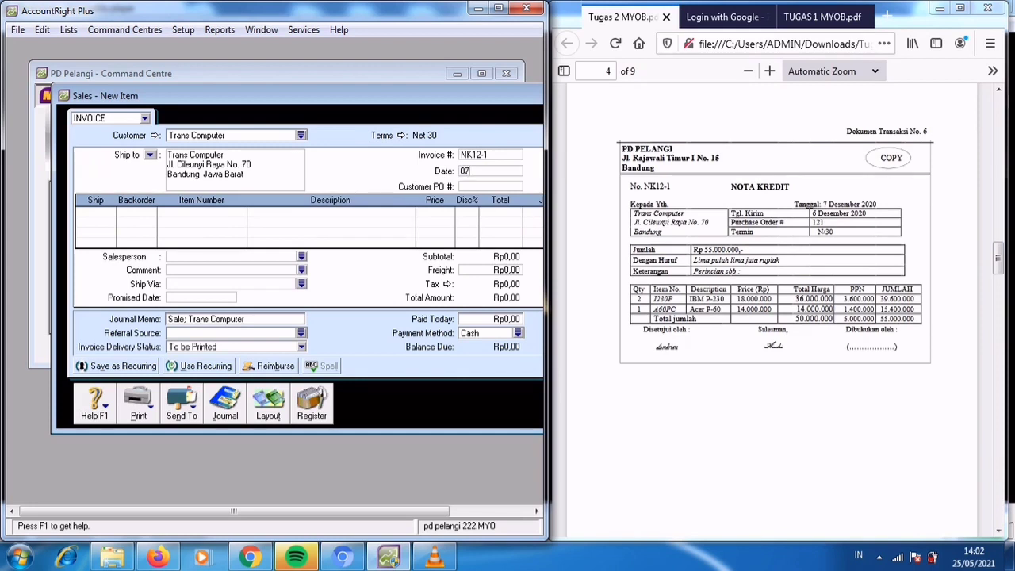
pyautogui.write('/12/2020')
pyautogui.press('Tab')
# Add a line for 2 units of item 1230P, IBM P-230, at a unit price of Rp18.000.000.
pyautogui.press('Tab')
pyautogui.write('2')
pyautogui.press('Tab')
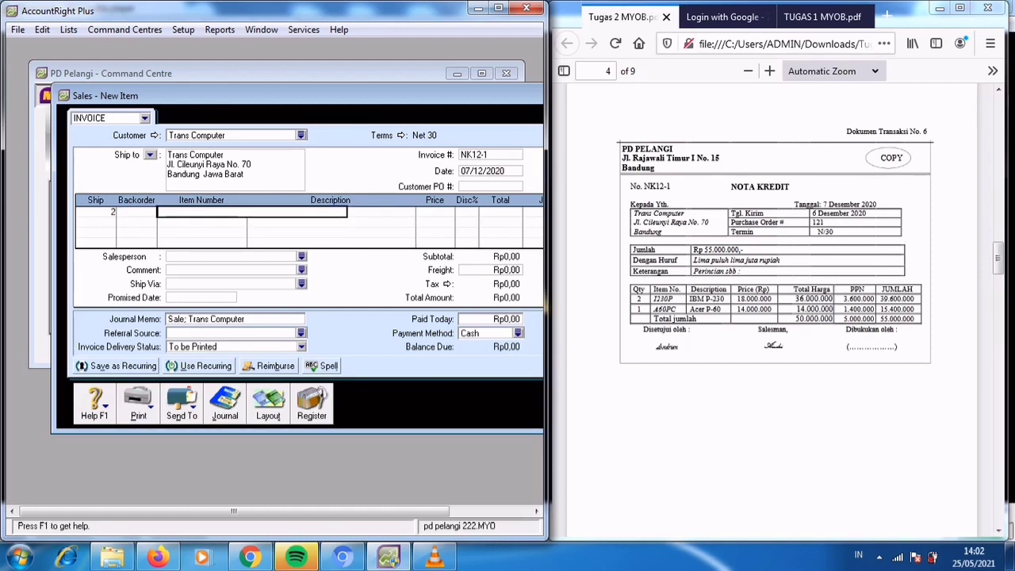
pyautogui.write('IB')
pyautogui.press('Tab')
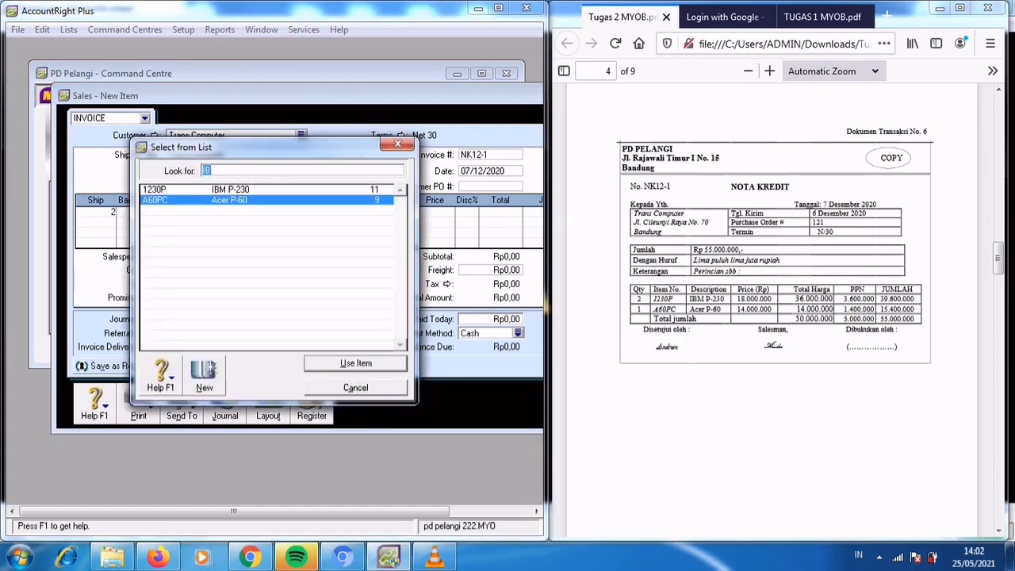
pyautogui.write('1230P')
pyautogui.press('Return')
pyautogui.press('Tab')
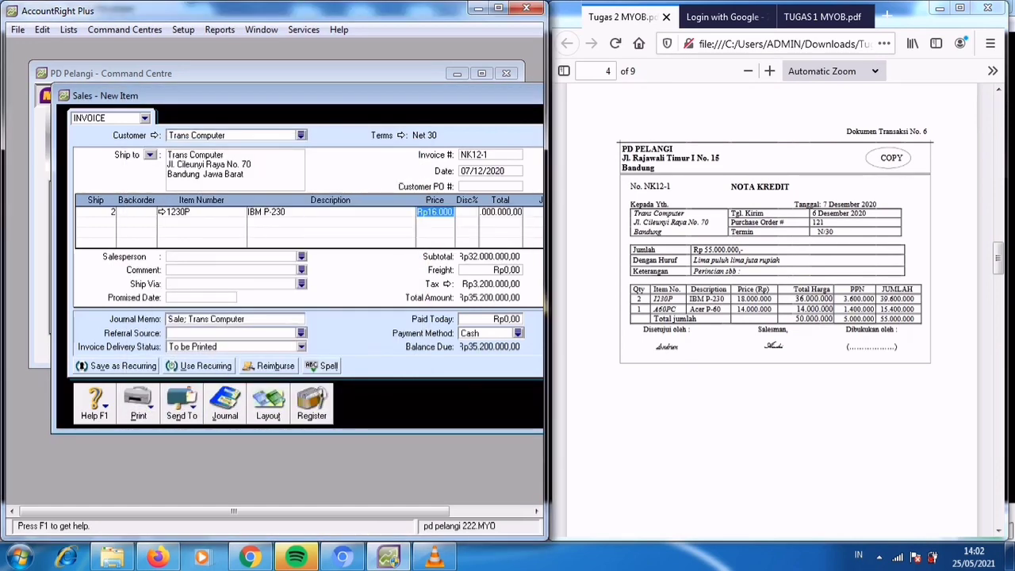
pyautogui.write('18000000')
pyautogui.press('Tab')
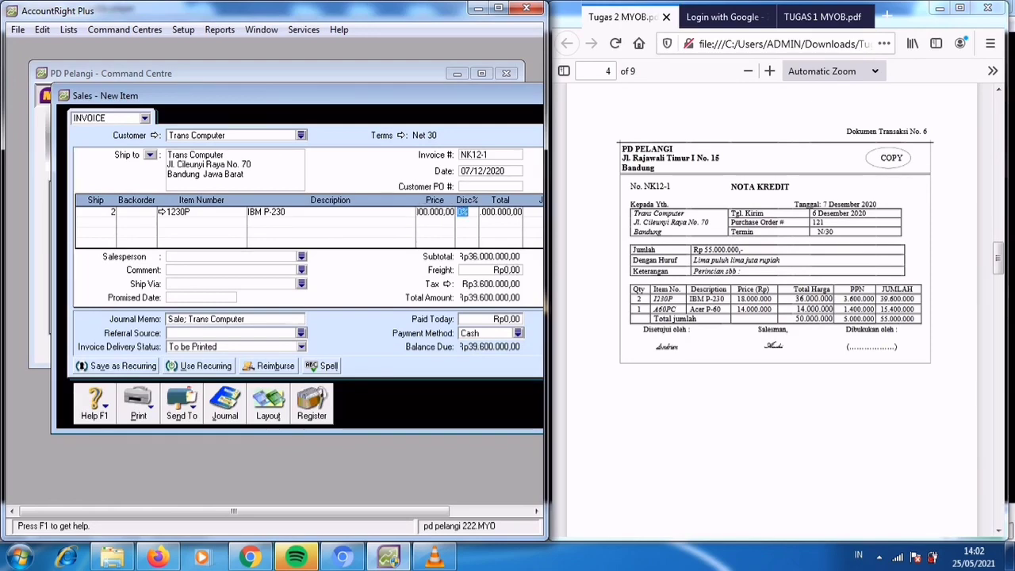
pyautogui.moveTo(301, 95); pyautogui.dragTo(240, 85)
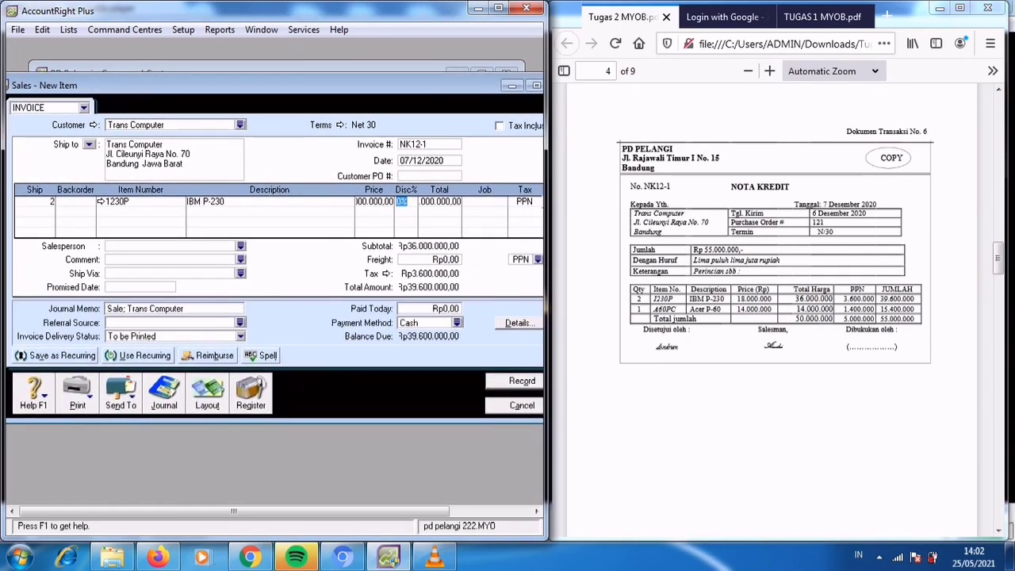
pyautogui.press('Tab')
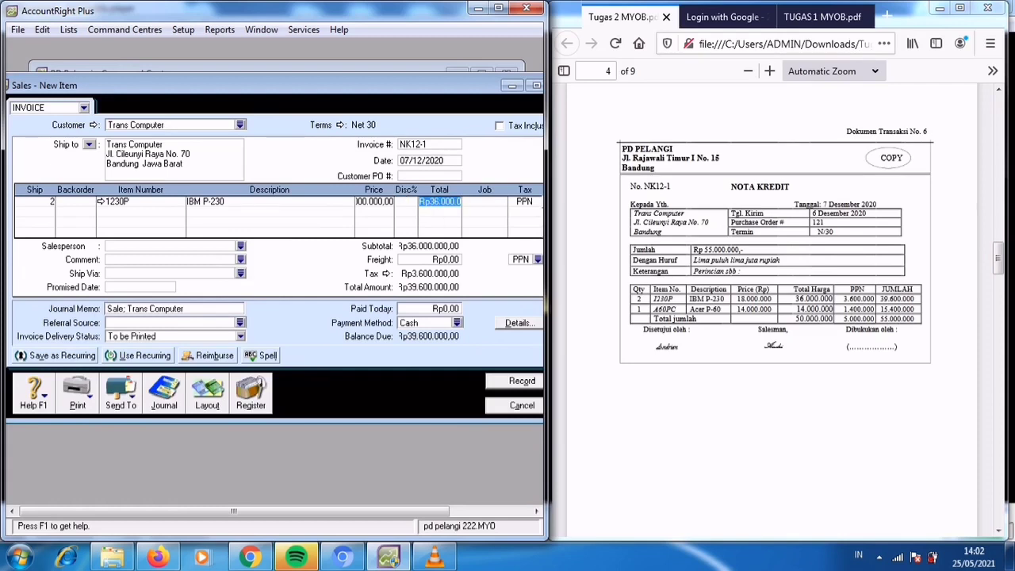
# Add a second line for 1 unit of item A60PC, Acer P-60, at a unit price of Rp14.000.000.
pyautogui.click(35, 201)
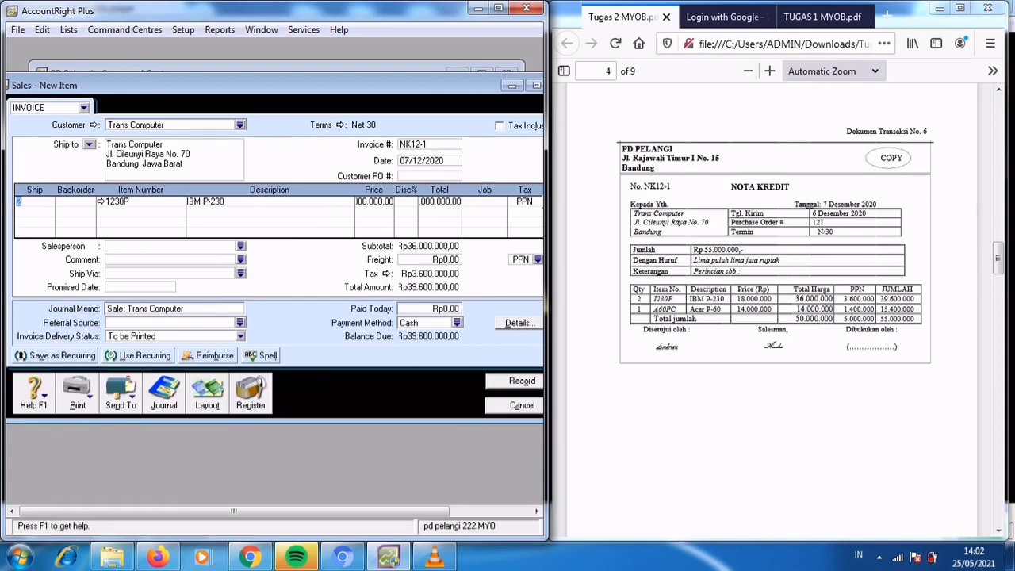
pyautogui.click(35, 211)
pyautogui.write('1')
pyautogui.press('Tab')
pyautogui.write('A')
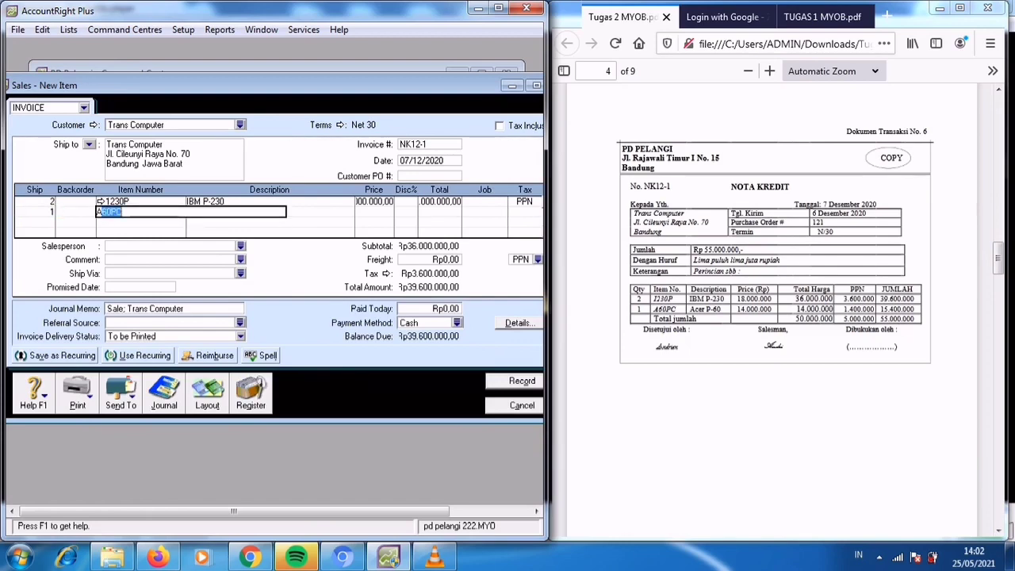
pyautogui.write('C')
pyautogui.press('Tab')
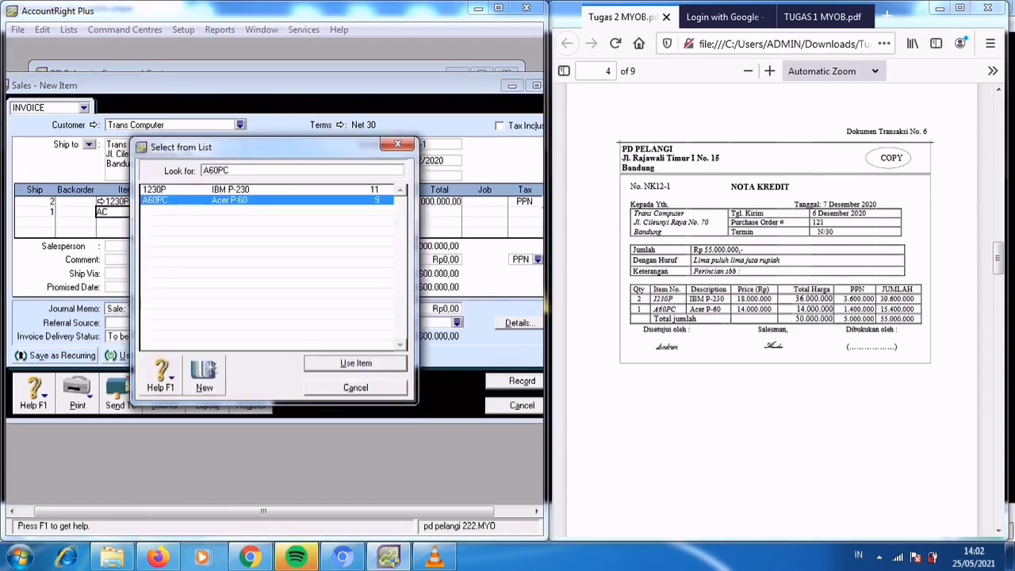
pyautogui.press('Return')
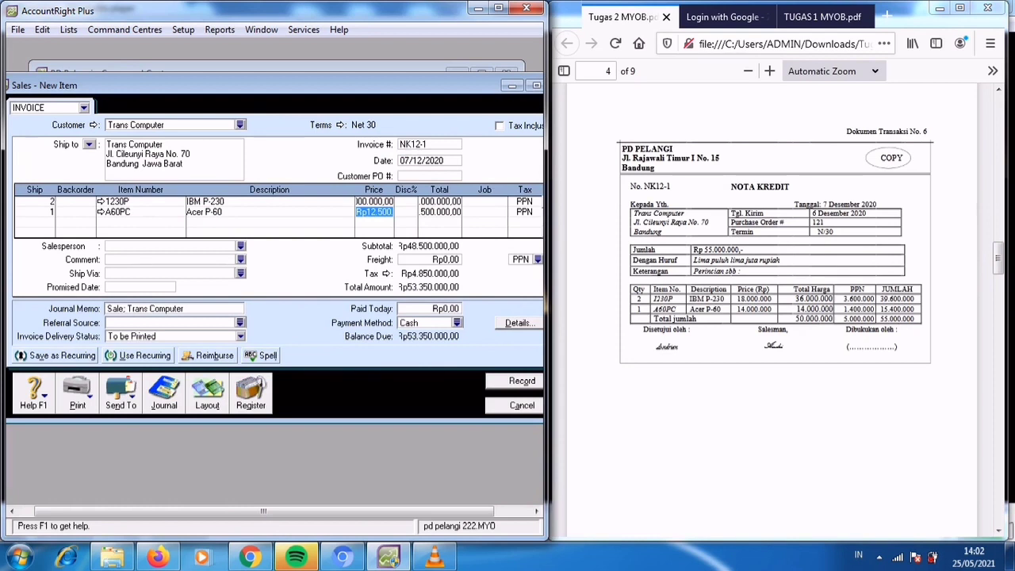
pyautogui.write('14000000')
pyautogui.press('Tab')
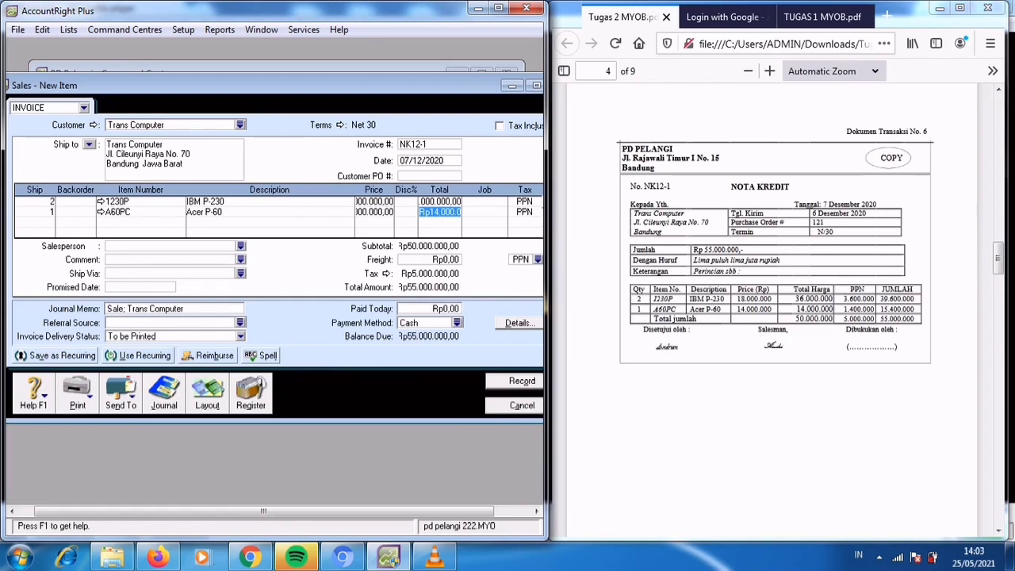
pyautogui.press('Tab')
pyautogui.press('Tab')
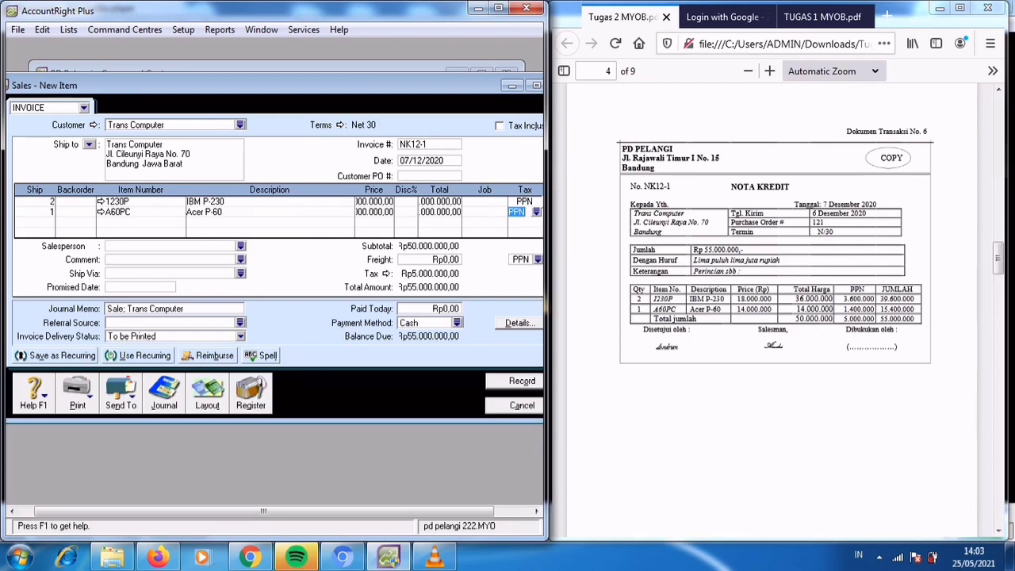
# Record the NK12-1 sales entry and bring up transaction document 7 in the PDF.
pyautogui.press('Return')
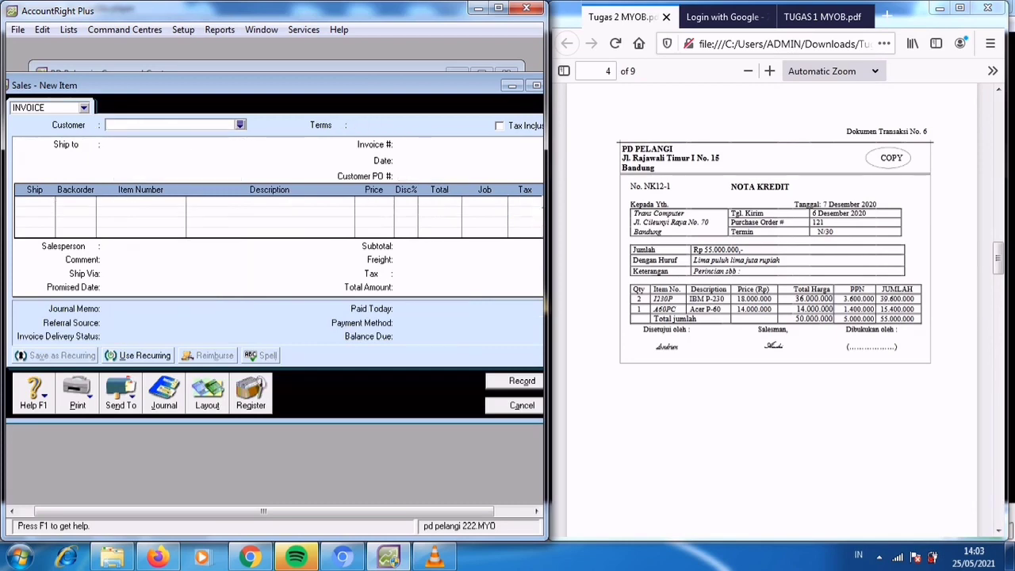
pyautogui.press('Escape')
pyautogui.scroll(-2, 775, 301)
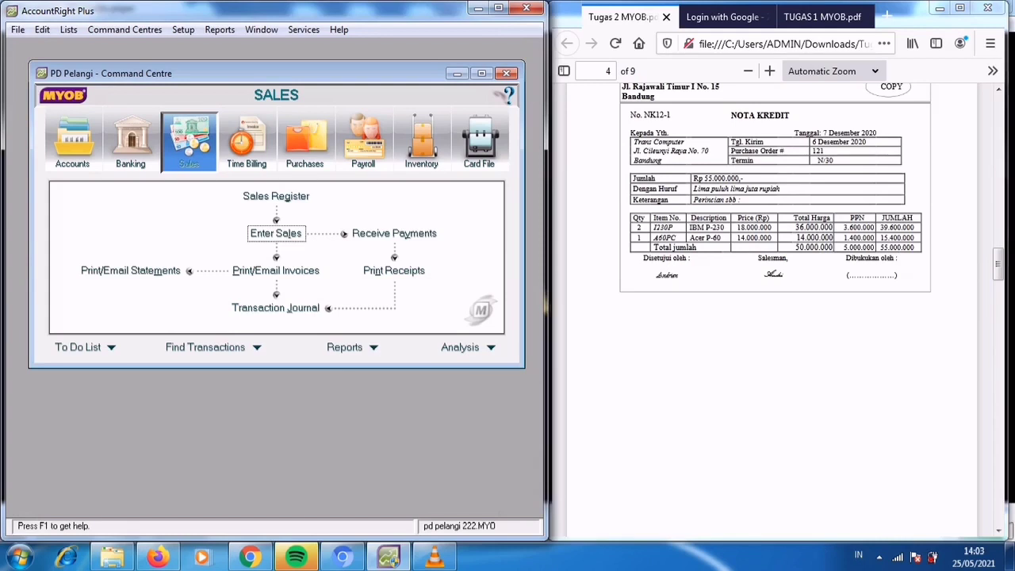
pyautogui.moveTo(547, 540); pyautogui.dragTo(562, 543)
pyautogui.click(773, 356)
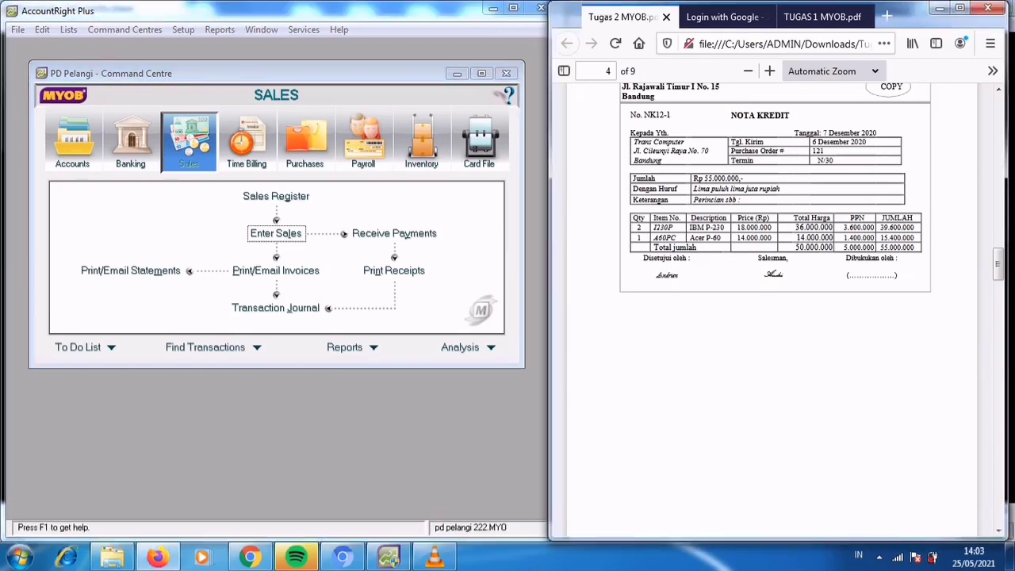
pyautogui.scroll(-6, 774, 309)
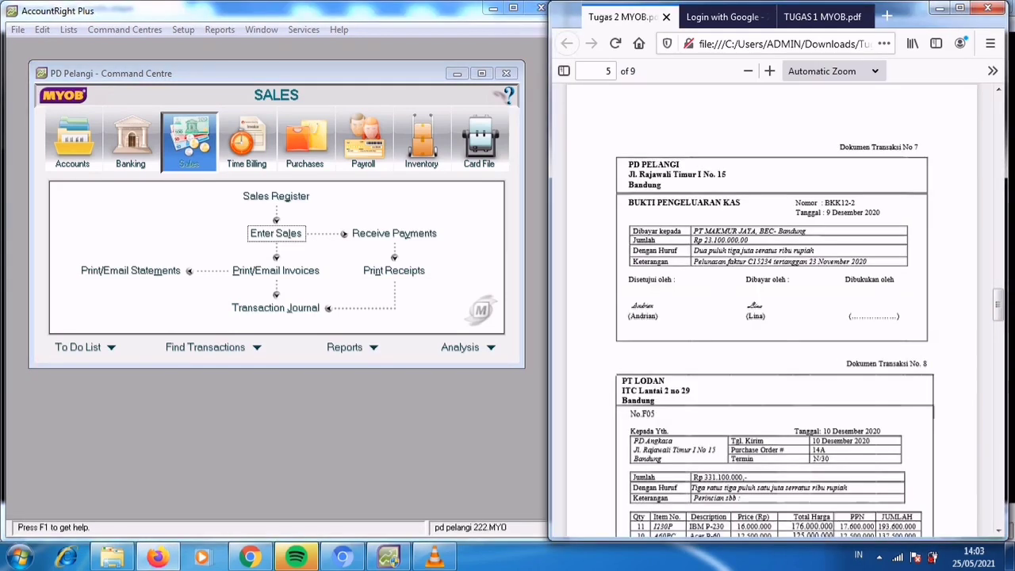
# Start a Pay Bills entry from the Purchases command centre for the supplier PT Makmur Jaya.
pyautogui.click(277, 444)
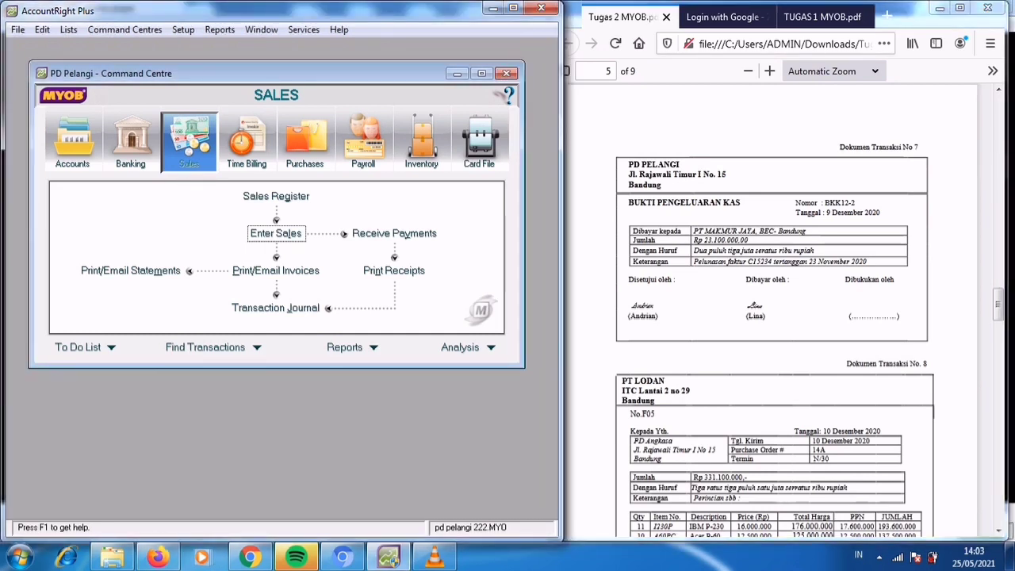
pyautogui.click(305, 143)
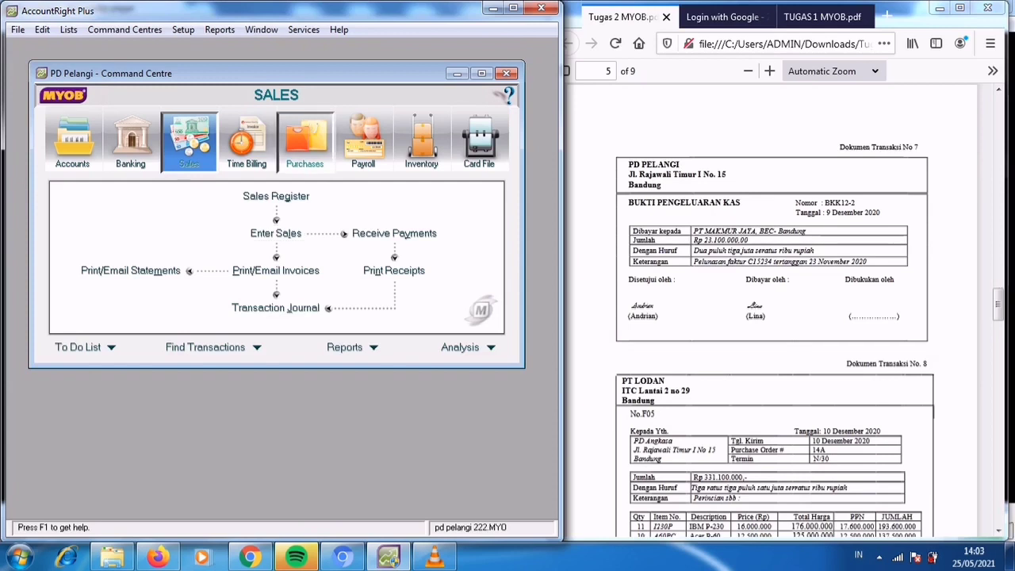
pyautogui.click(124, 233)
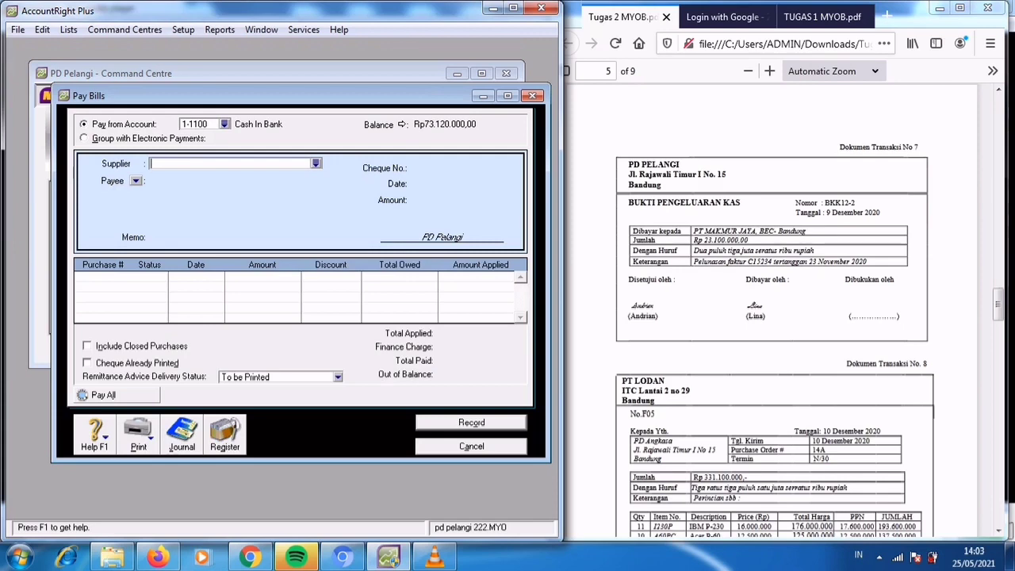
pyautogui.press('Tab')
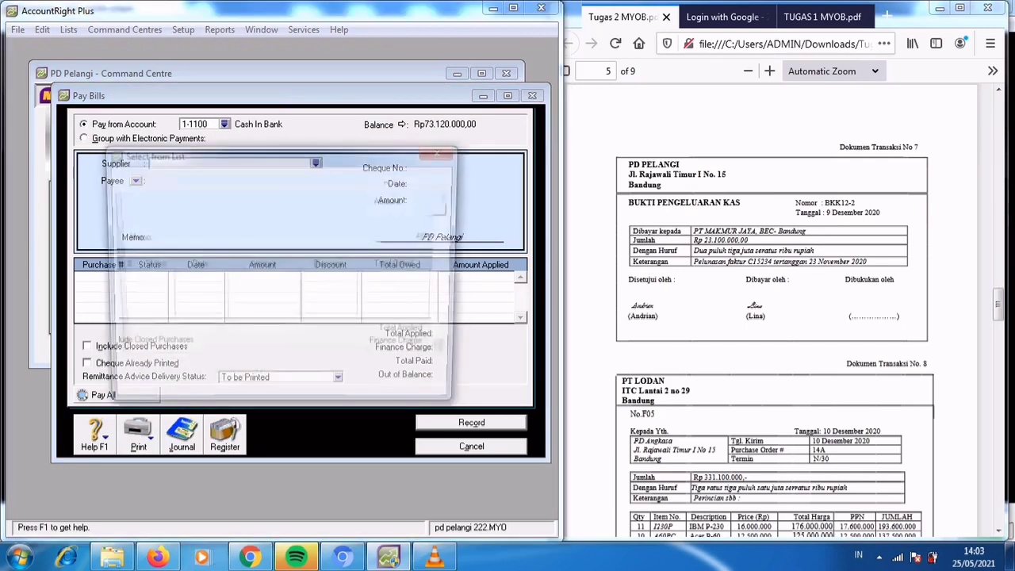
pyautogui.click(142, 217)
pyautogui.press('Return')
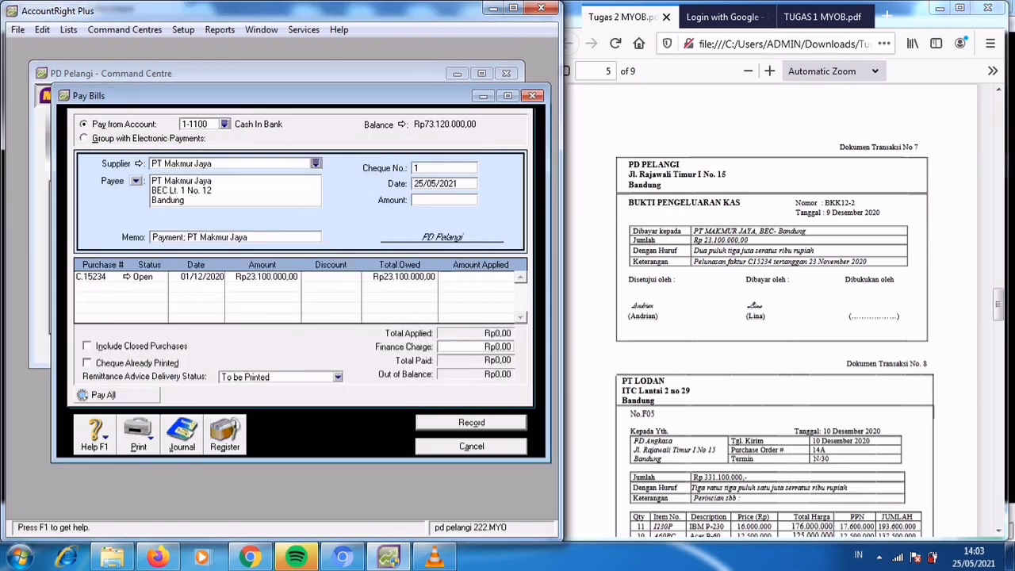
# Set the bill payment's cheque number to BKK12-2, date to 09/12/2020 and amount to Rp23.100.000.
pyautogui.press('Tab')
pyautogui.write('BKK12-2')
pyautogui.press('Tab')
pyautogui.write('09/')
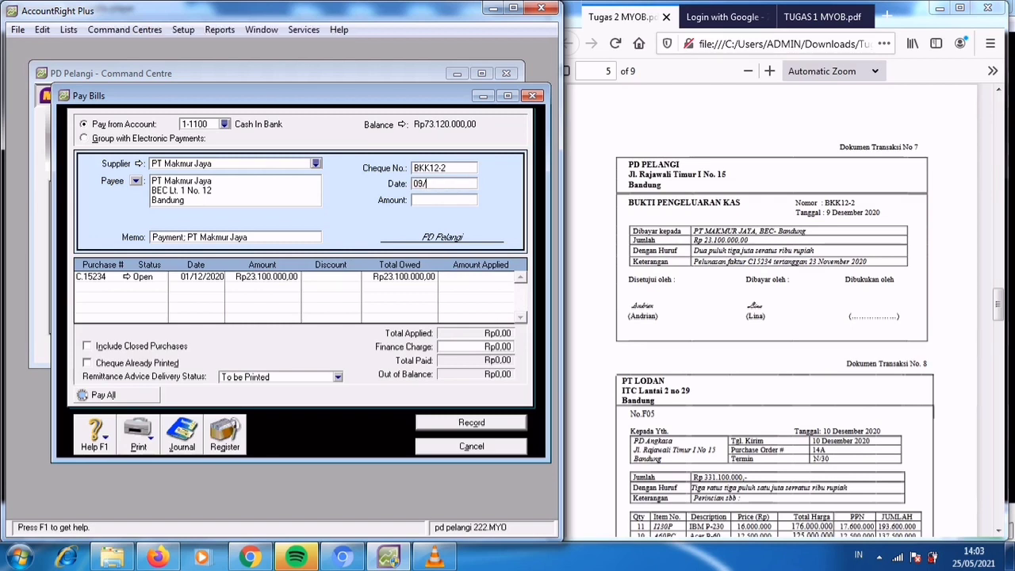
pyautogui.write('12/2020')
pyautogui.press('Tab')
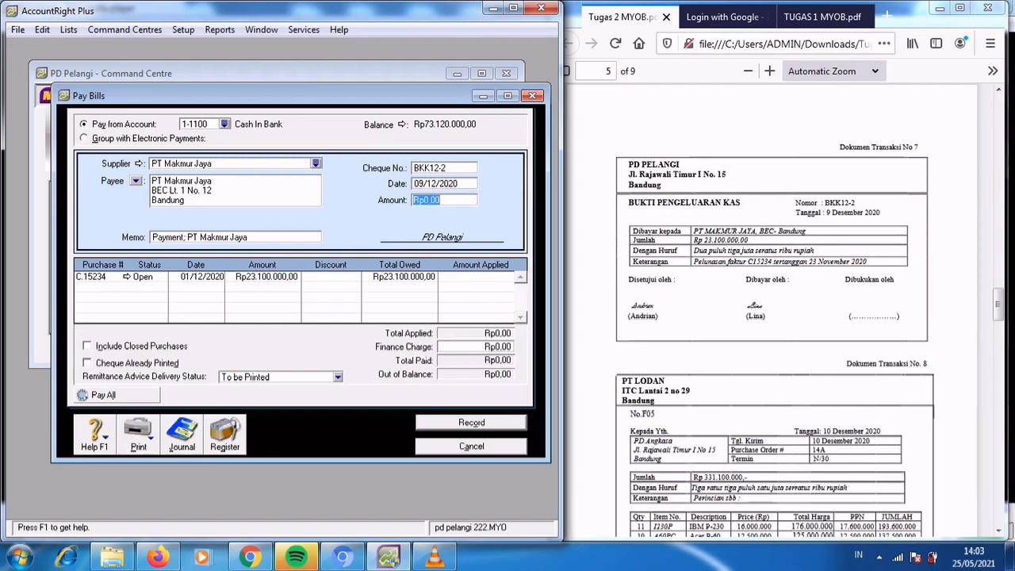
pyautogui.write('23100000')
pyautogui.press('Tab')
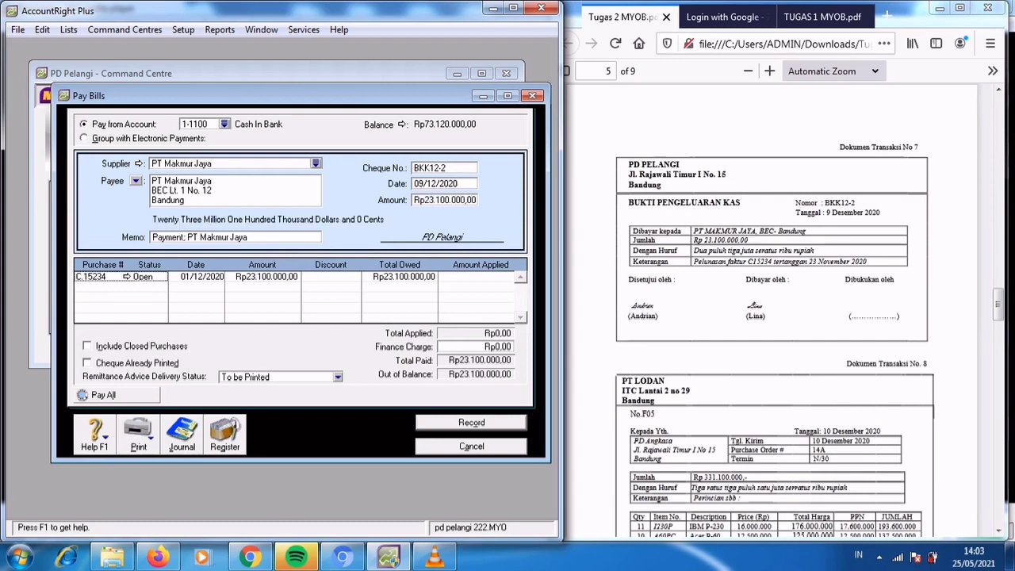
# Replace the payment memo with "Pelunasan Faktur C15234 tertanggal 23 November 2020".
pyautogui.hotkey('shift', 'Tab')
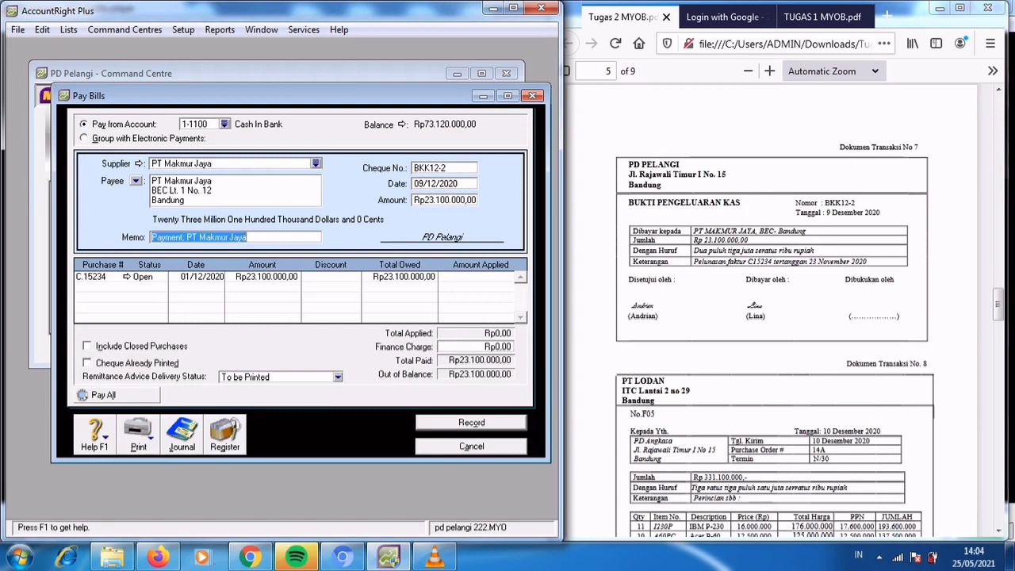
pyautogui.write('Pelunasan ')
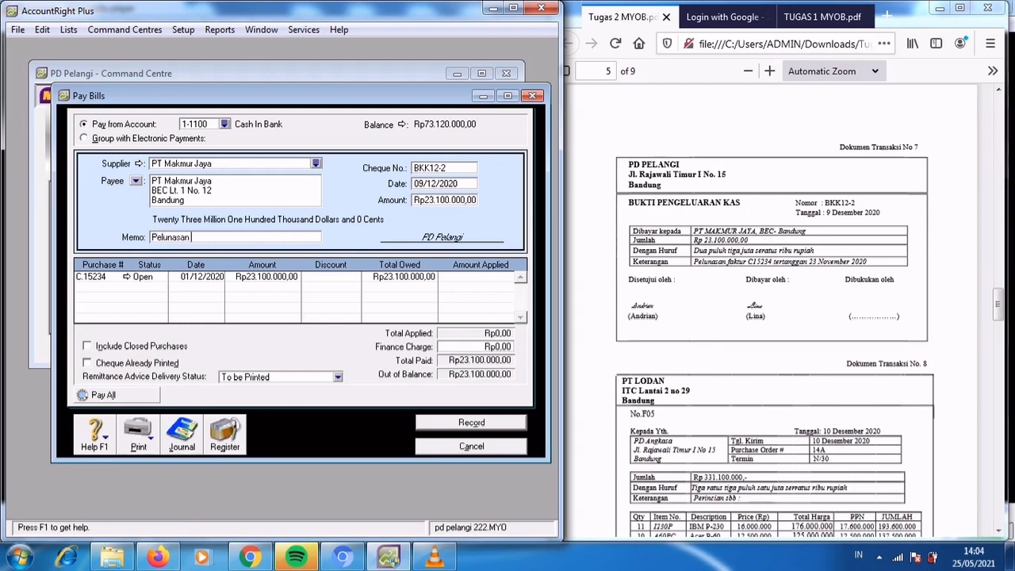
pyautogui.write('Faktur C15234')
pyautogui.write('tertanggal')
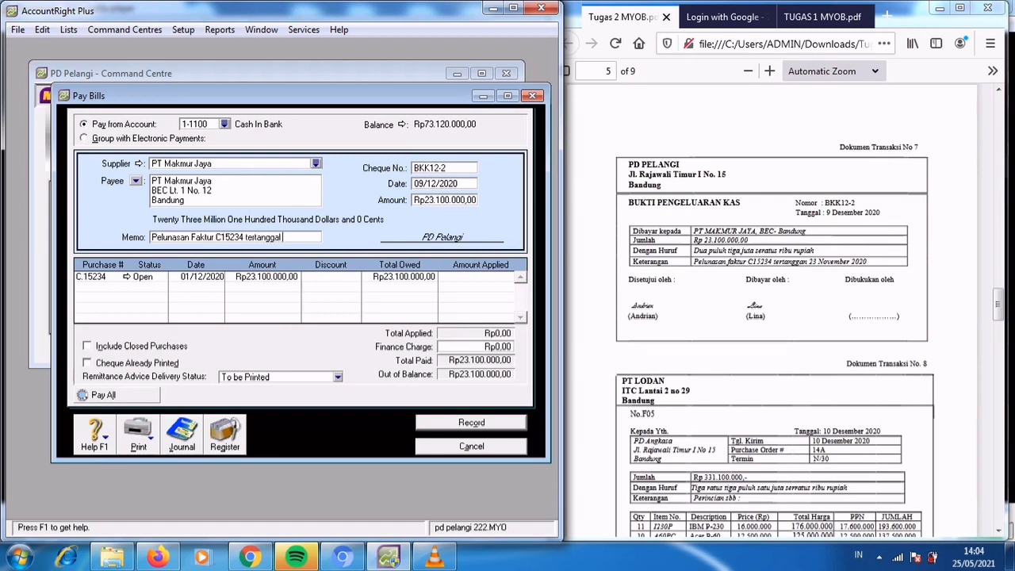
pyautogui.write(' 23 November')
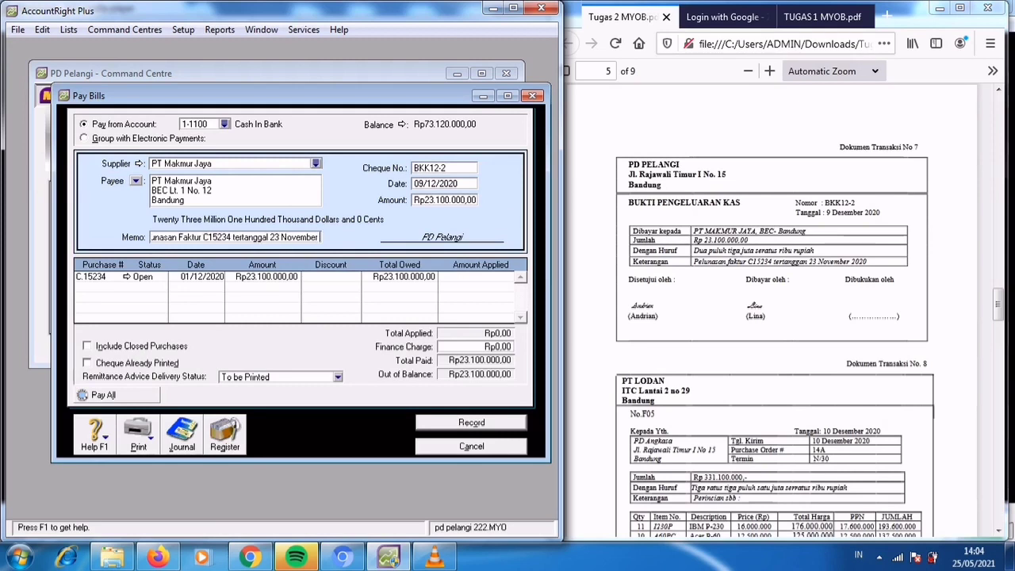
pyautogui.write(' 2020')
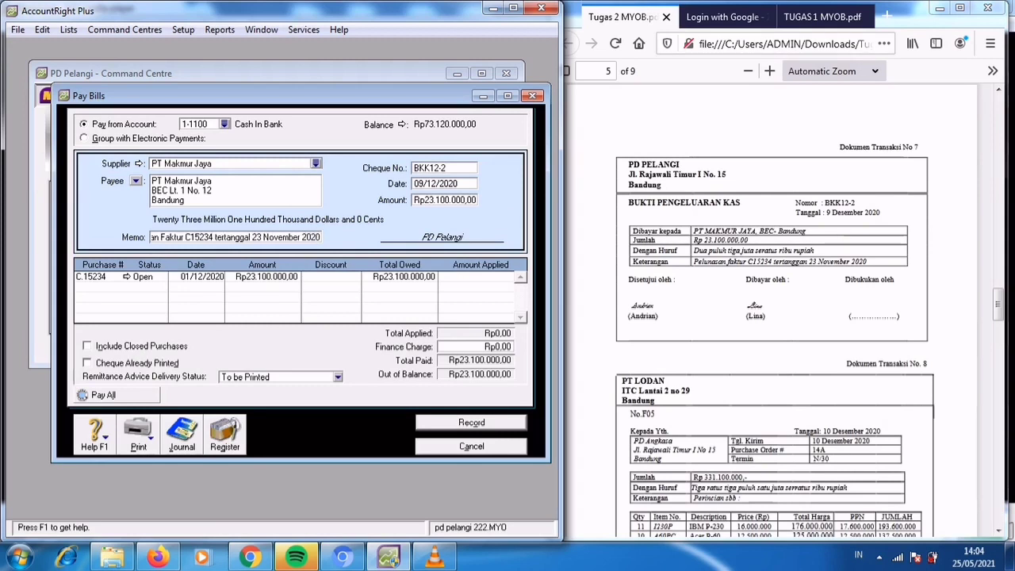
# Apply the full Rp23.100.000 to purchase C.15234 and record the payment.
pyautogui.press('Tab')
pyautogui.press('Tab')
pyautogui.press('Tab')
pyautogui.press('Tab')
pyautogui.press('Tab')
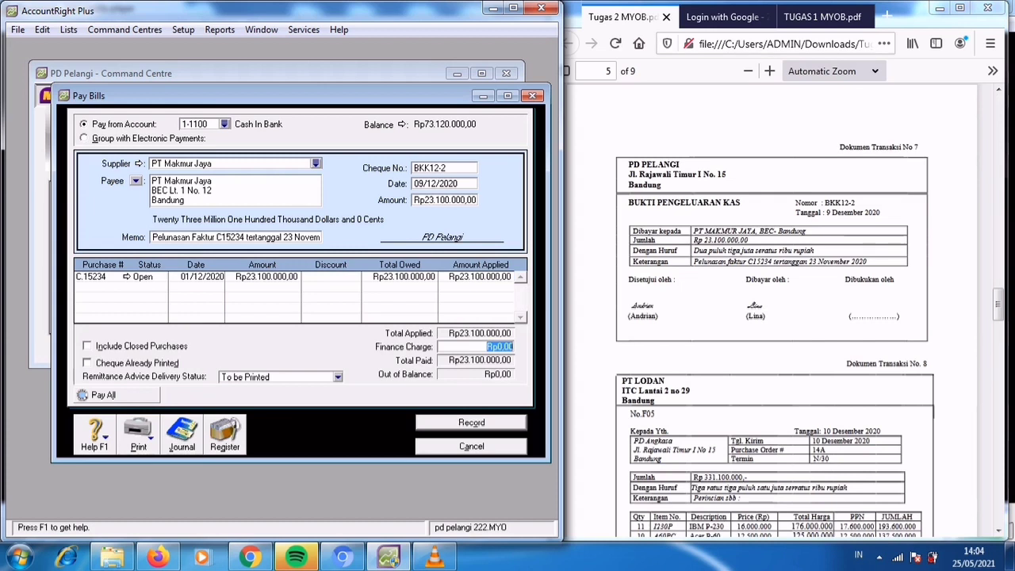
pyautogui.press('Return')
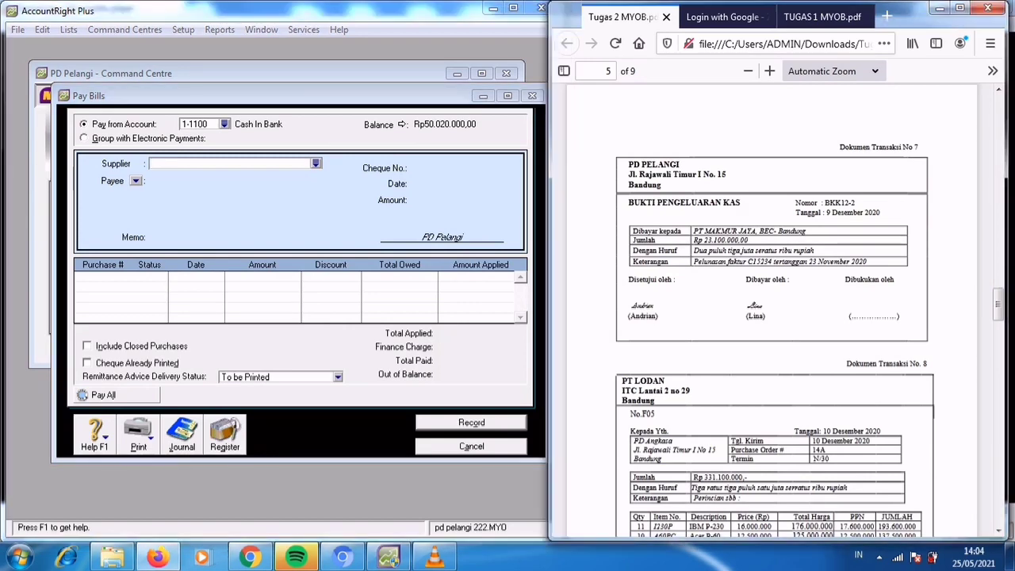
# Start a new purchase bill in the Item layout for the supplier PT Lodan.
pyautogui.scroll(-5, 771, 309)
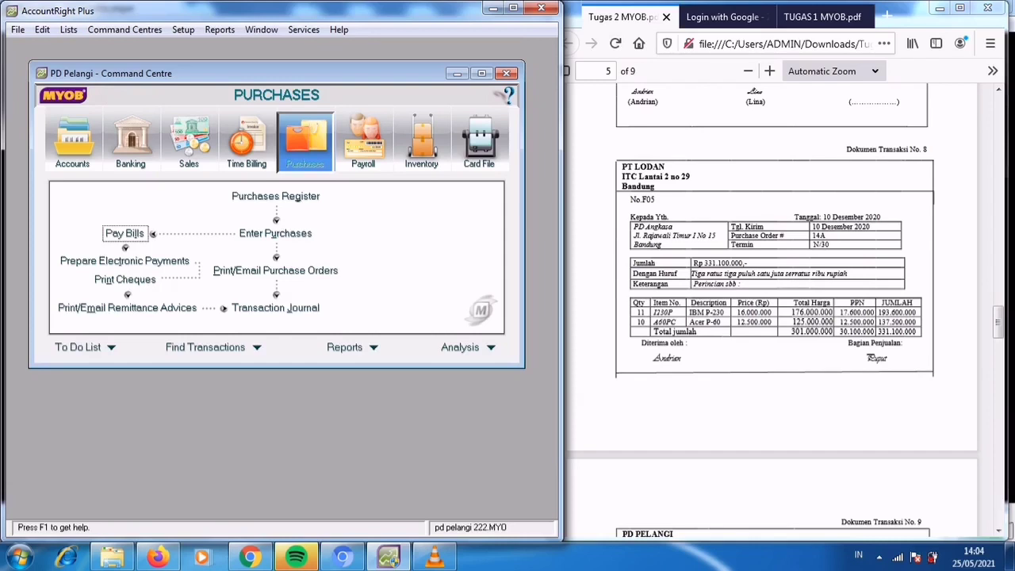
pyautogui.click(275, 233)
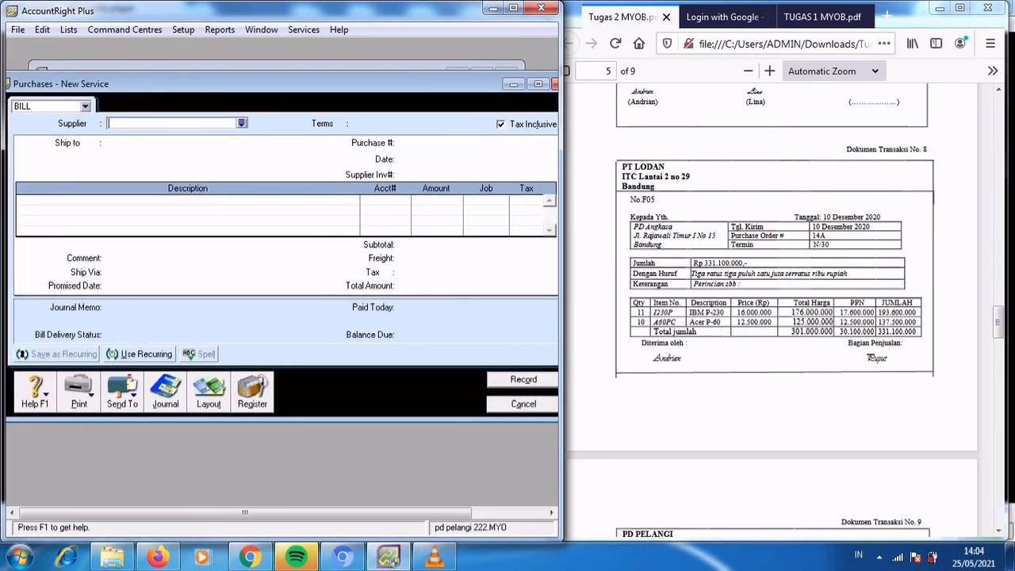
pyautogui.click(209, 392)
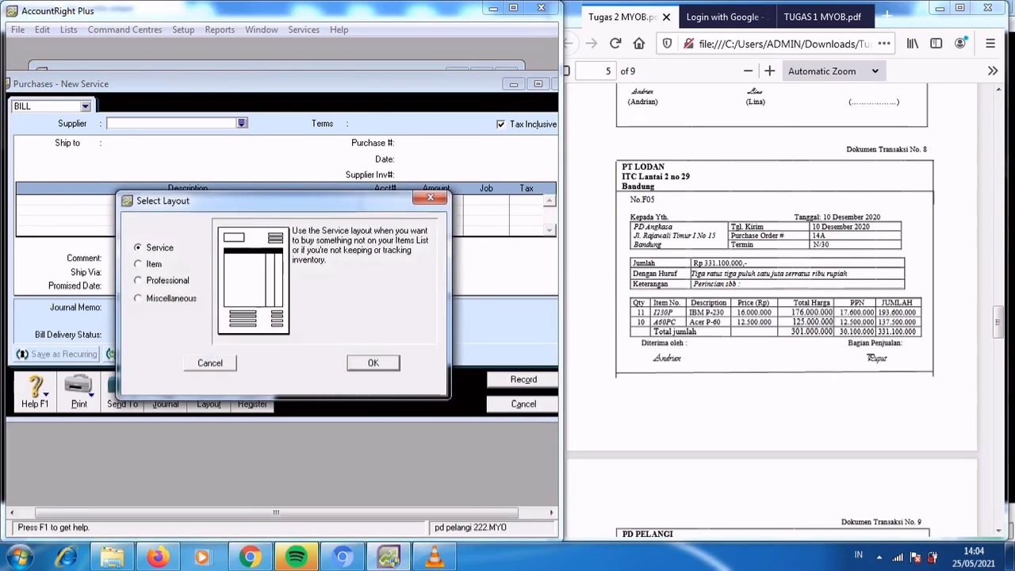
pyautogui.press('Down')
pyautogui.press('Return')
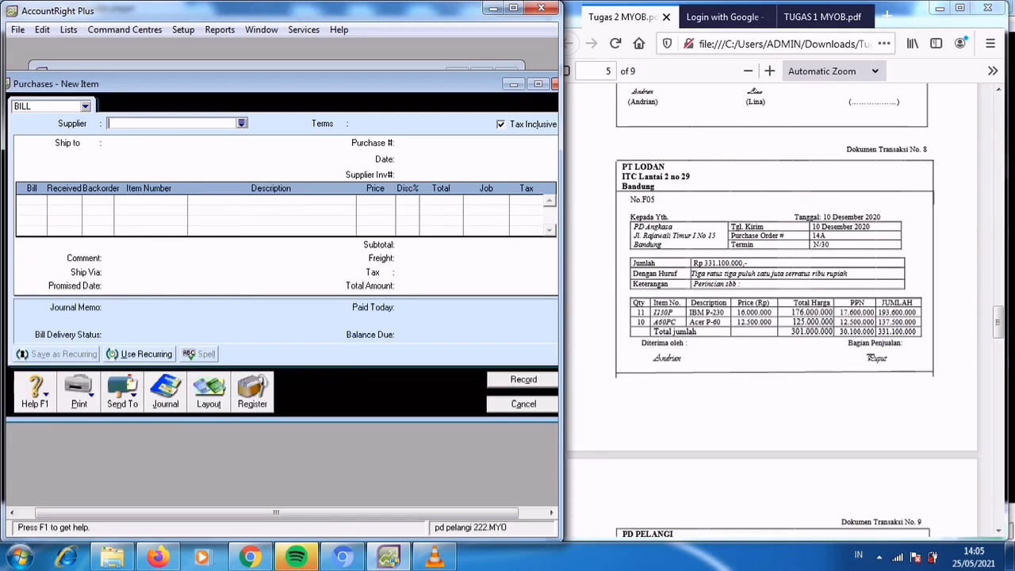
pyautogui.press('Tab')
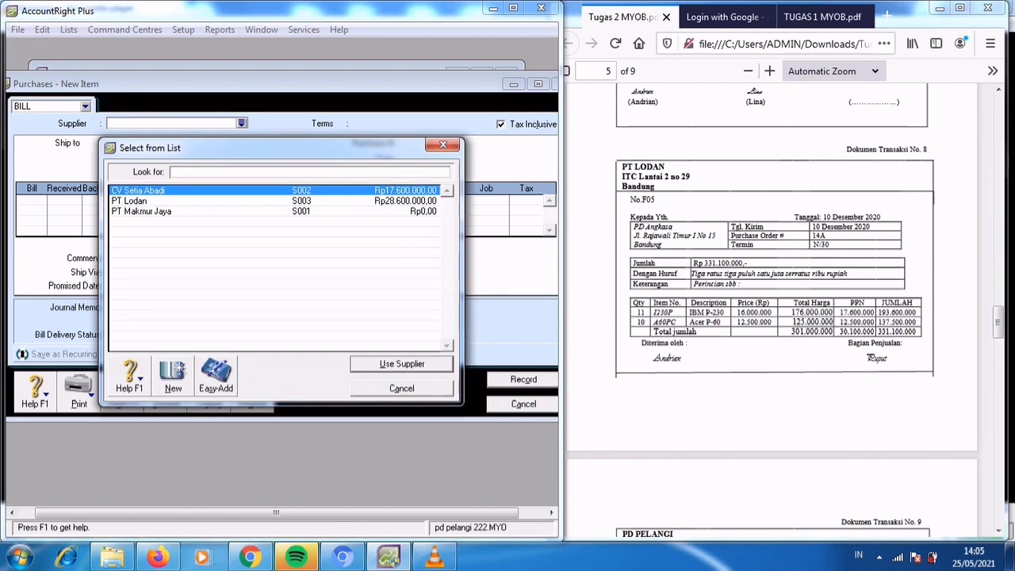
pyautogui.write('PT Lodan')
pyautogui.press('Return')
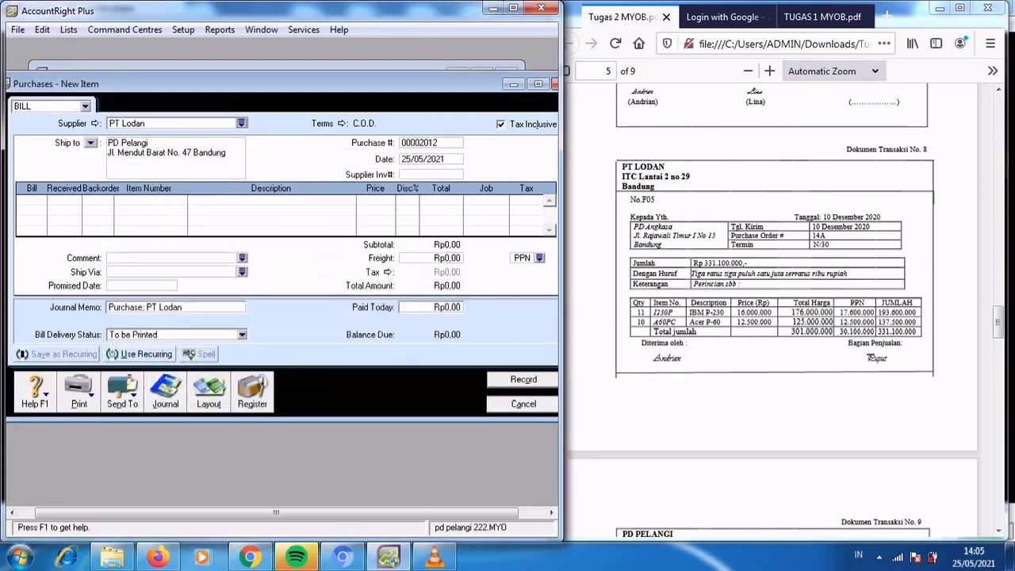
# Set the purchase's credit terms to In a Given # of Days with 30 balance due days.
pyautogui.click(341, 124)
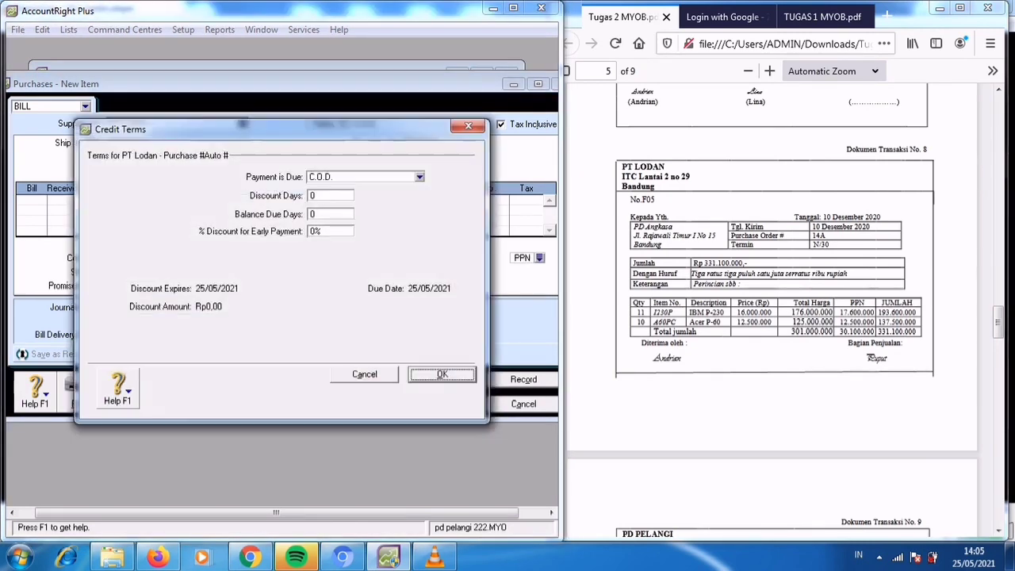
pyautogui.click(419, 177)
pyautogui.press('Return')
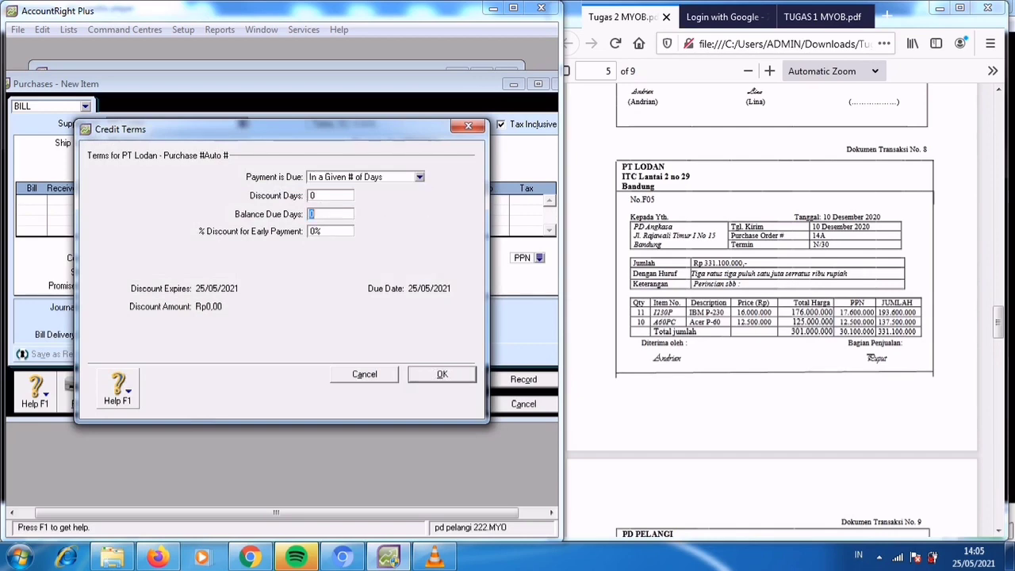
pyautogui.write('30')
pyautogui.press('Return')
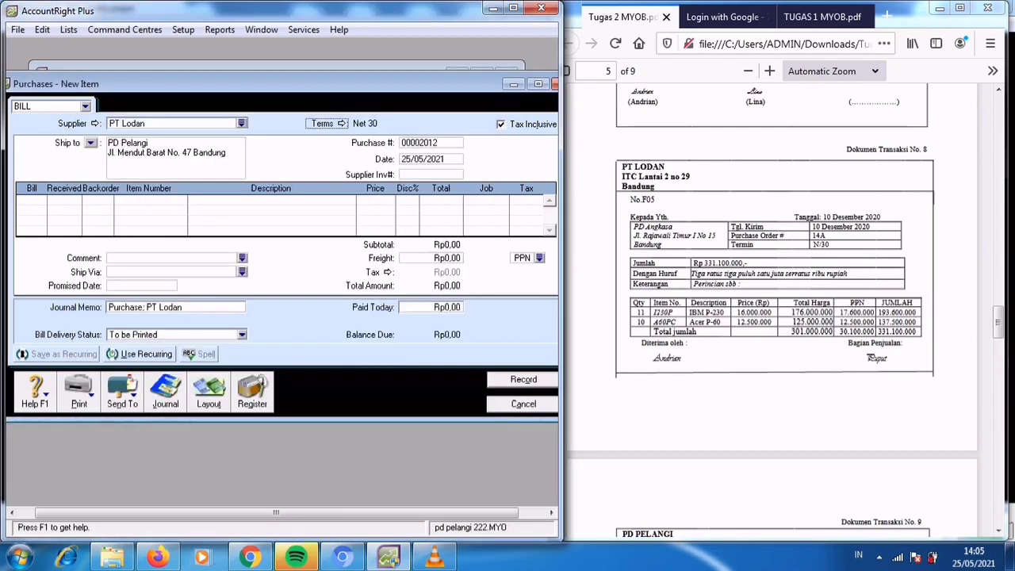
# Set the purchase number to F05 and date to 10/12/2020, and make the bill's prices tax exclusive.
pyautogui.press('Tab')
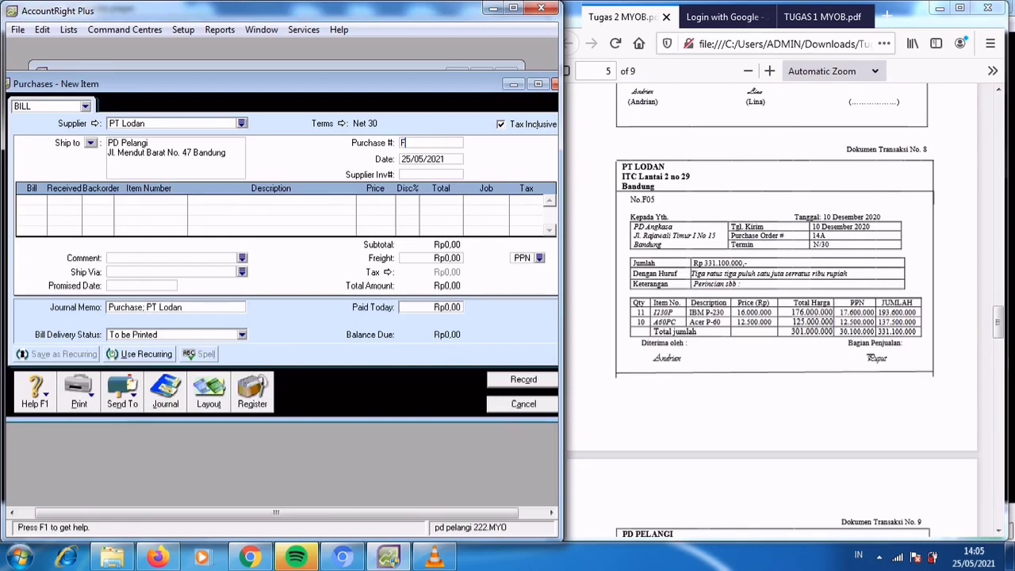
pyautogui.write('F05')
pyautogui.press('Tab')
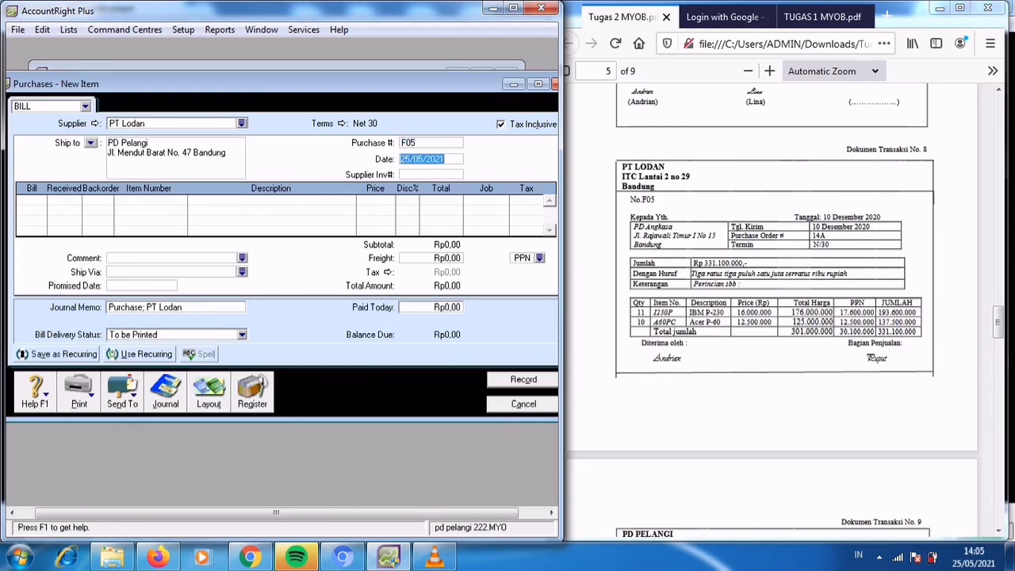
pyautogui.write('10/12/2020')
pyautogui.press('Tab')
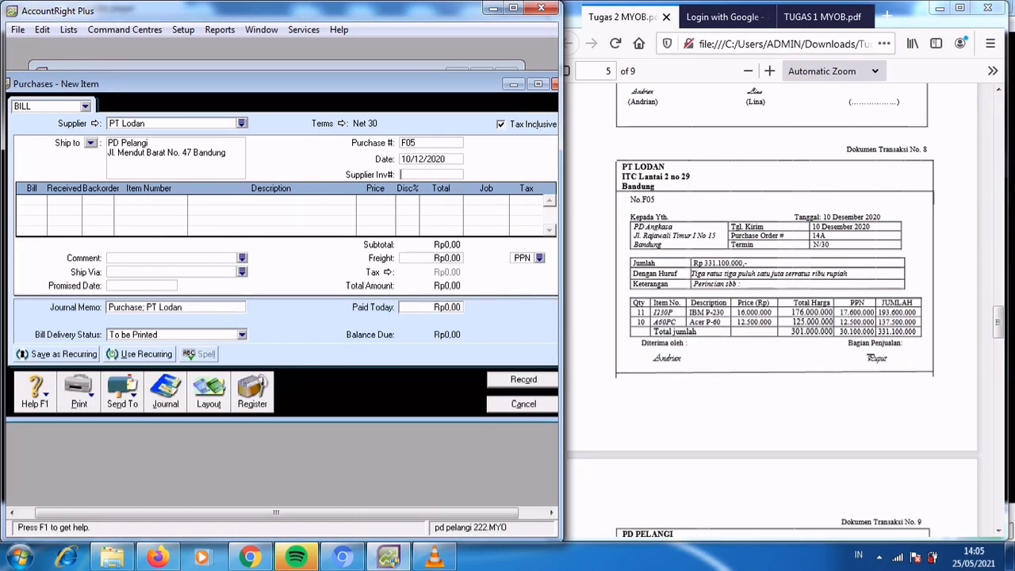
pyautogui.click(501, 123)
pyautogui.press('Tab')
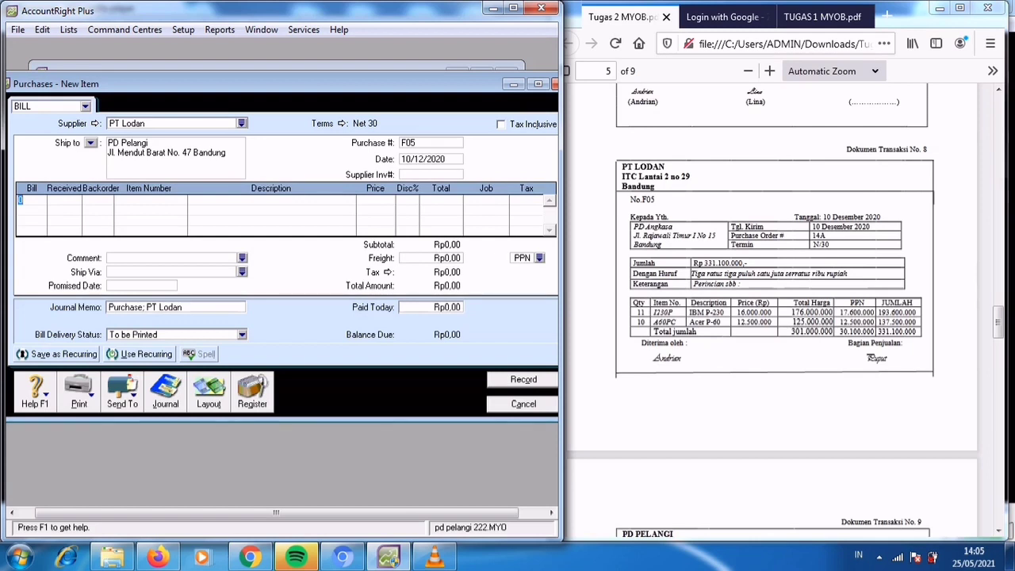
# Add a bill line for 11 units of item 1230P (IBM P-230) at a price of Rp16.000.000.
pyautogui.write('11')
pyautogui.press('Tab')
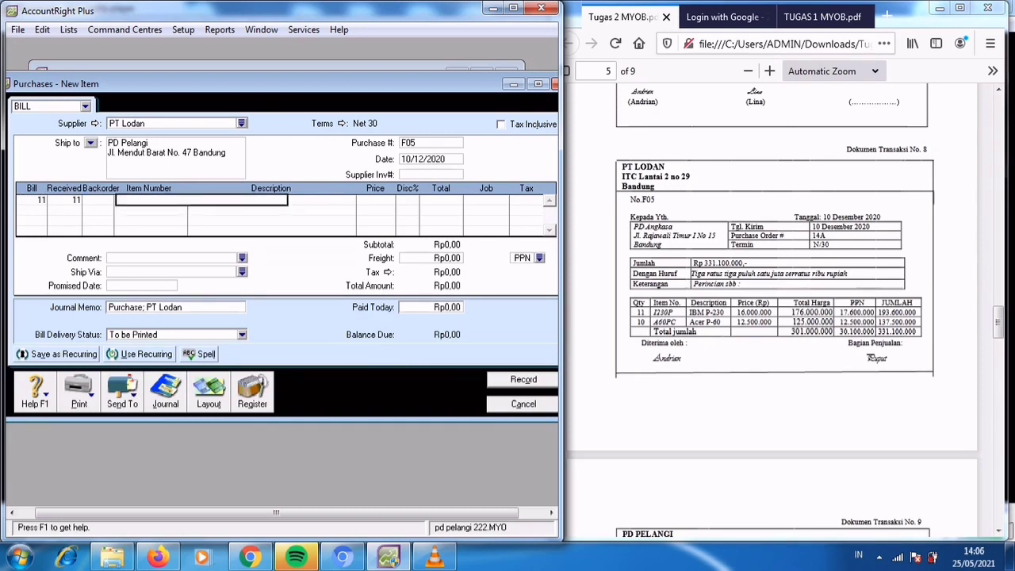
pyautogui.write('I2')
pyautogui.write('3')
pyautogui.press('Tab')
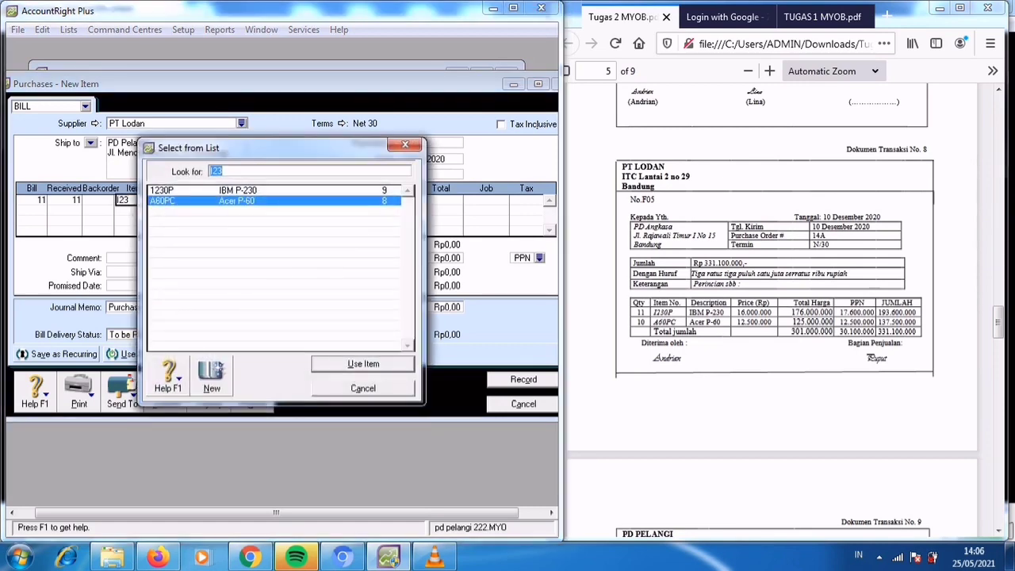
pyautogui.press('Up')
pyautogui.press('Return')
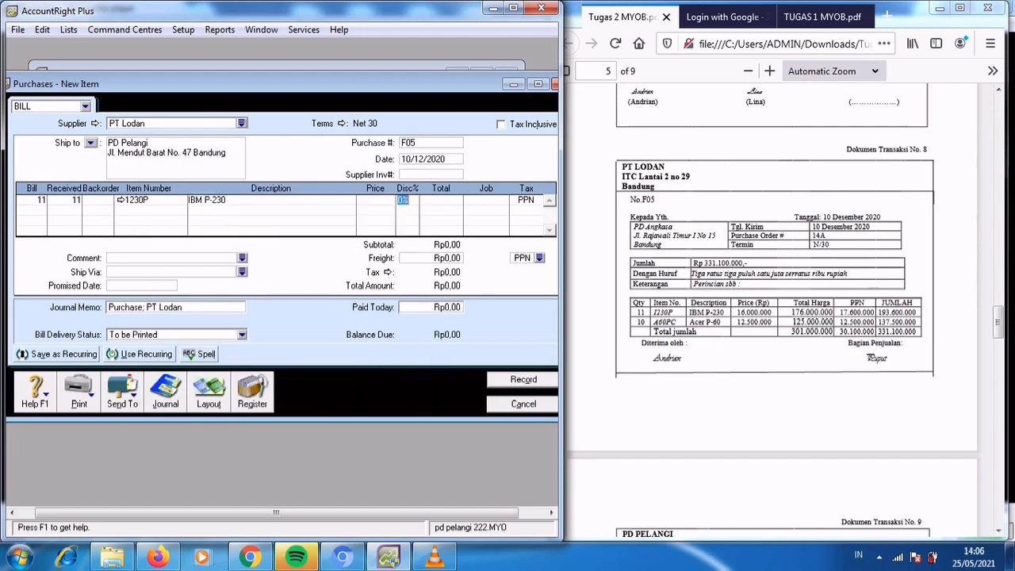
pyautogui.hotkey('shift', 'Tab')
pyautogui.write('16000')
pyautogui.write('000')
pyautogui.press('Tab')
pyautogui.press('Tab')
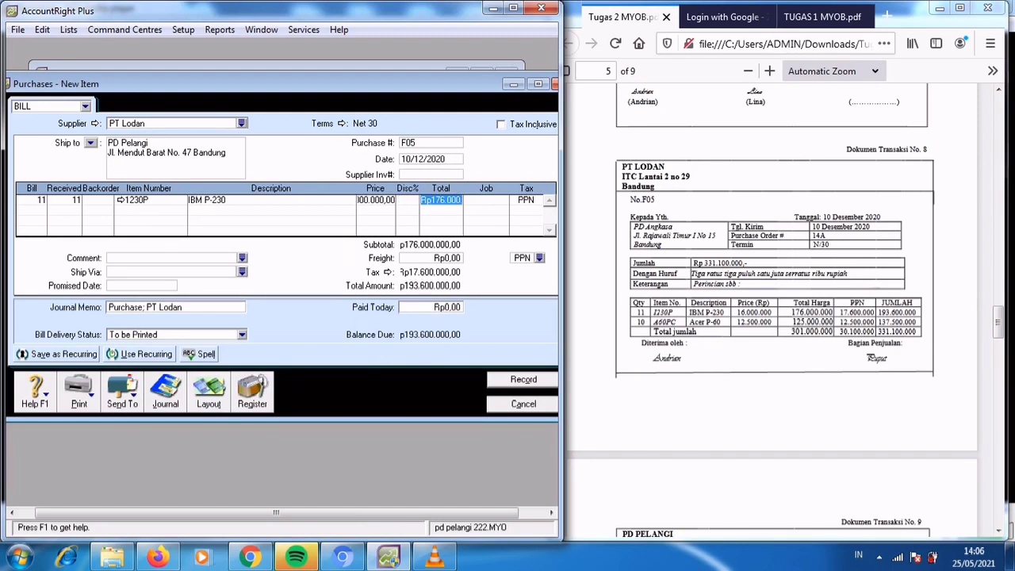
pyautogui.press('Return')
# Add a second bill line for 10 units of item A60PC (Acer P-60) at a price of Rp12.500.000.
pyautogui.write('10')
pyautogui.press('Tab')
pyautogui.press('Tab')
pyautogui.write('AC')
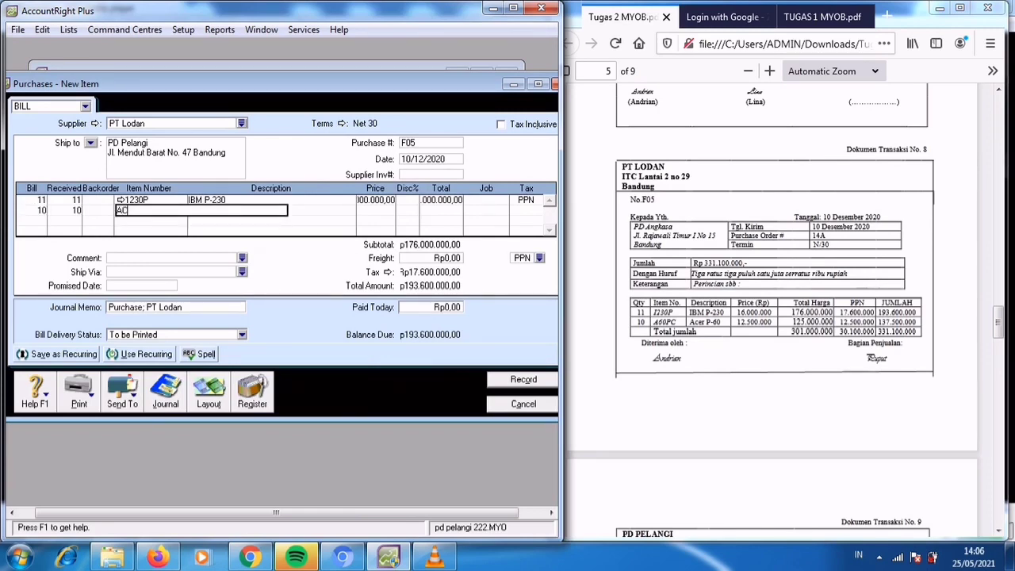
pyautogui.press('Tab')
pyautogui.press('Return')
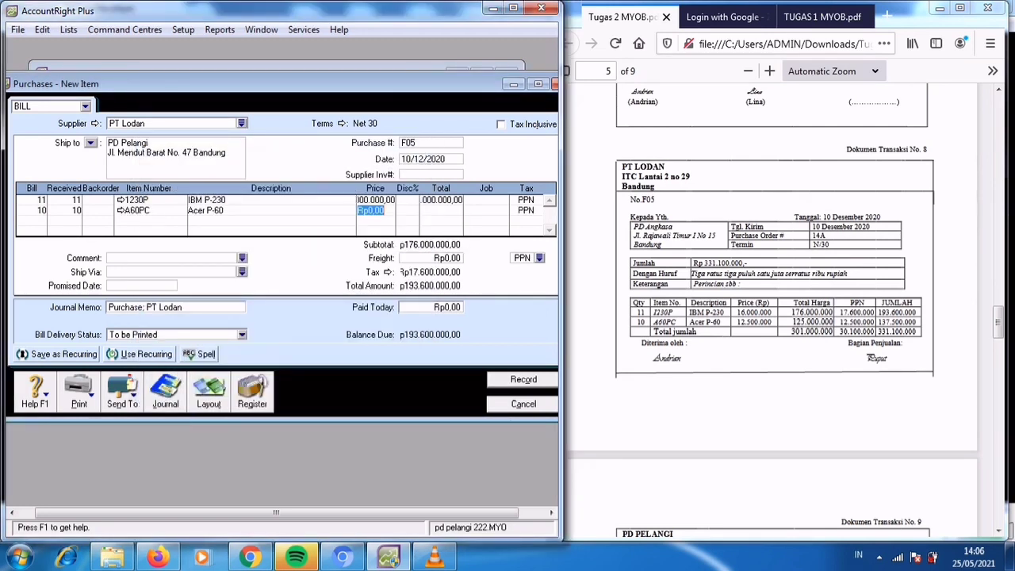
pyautogui.write('12500000')
pyautogui.press('Tab')
# Record the PT Lodan purchase, declining the tax code change, and close the purchase form.
pyautogui.press('Tab')
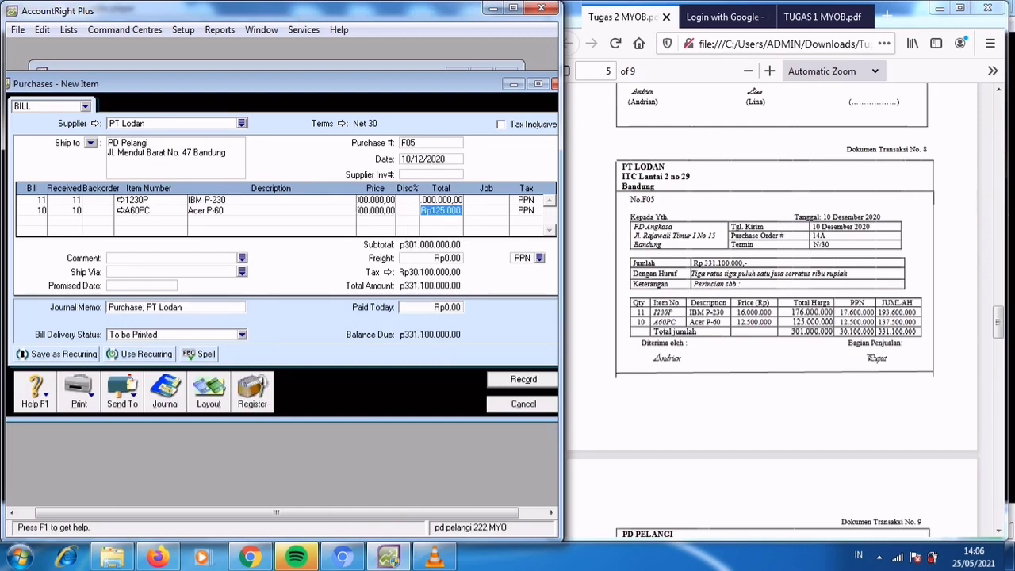
pyautogui.press('Tab')
pyautogui.press('Return')
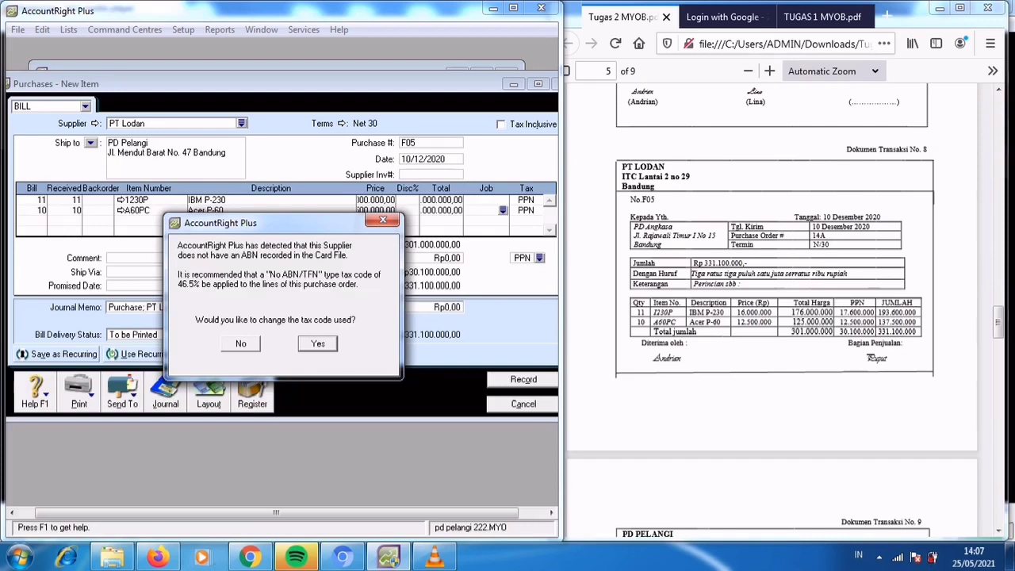
pyautogui.press('n')
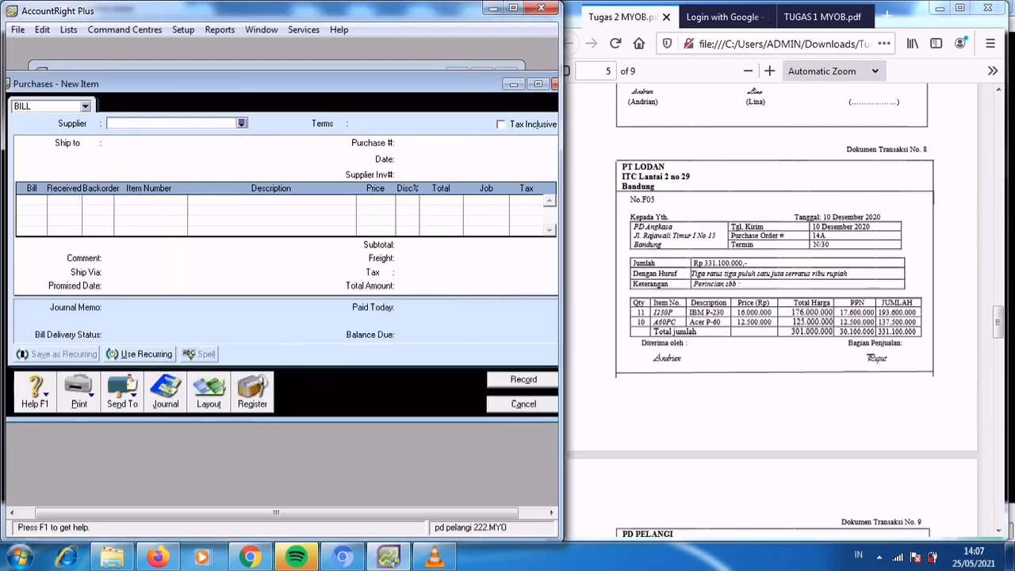
pyautogui.press('Escape')
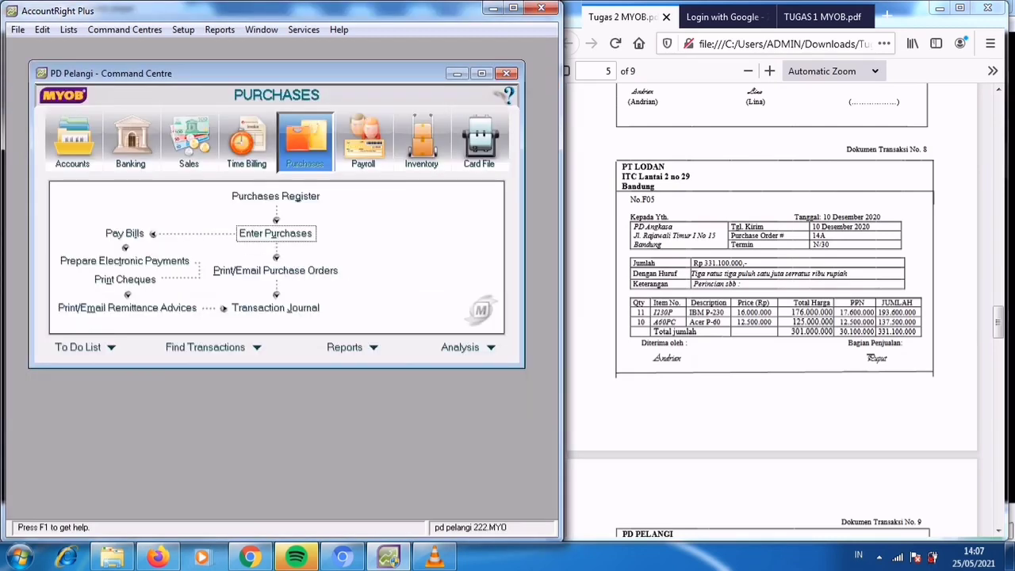
# Start a Receive Payments entry from the Sales command centre for the customer Trans Computer, following transaction document no. 9.
pyautogui.hotkey('alt', 'Tab')
pyautogui.scroll(-3, 771, 309)
pyautogui.scroll(-5, 771, 309)
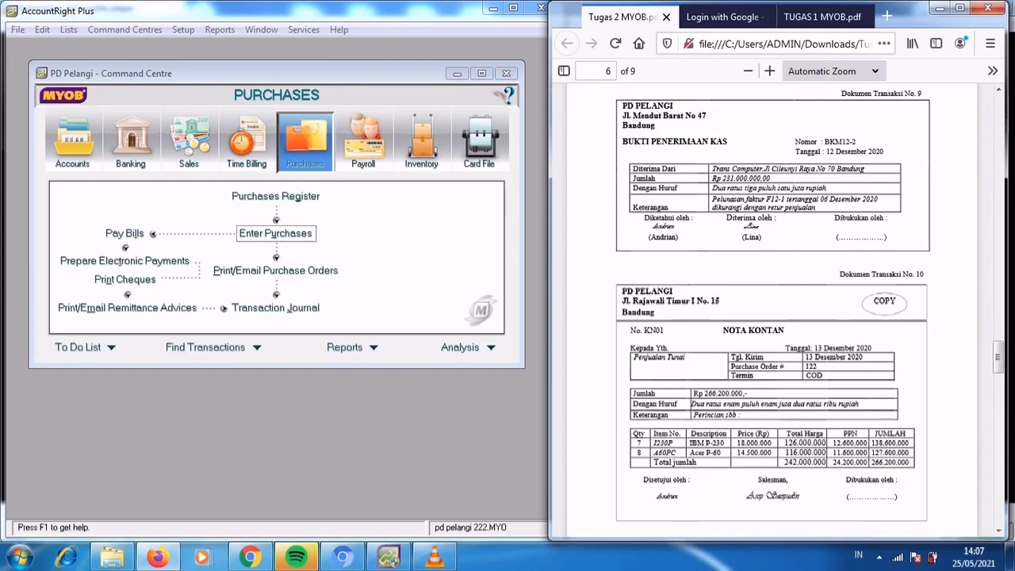
pyautogui.click(189, 142)
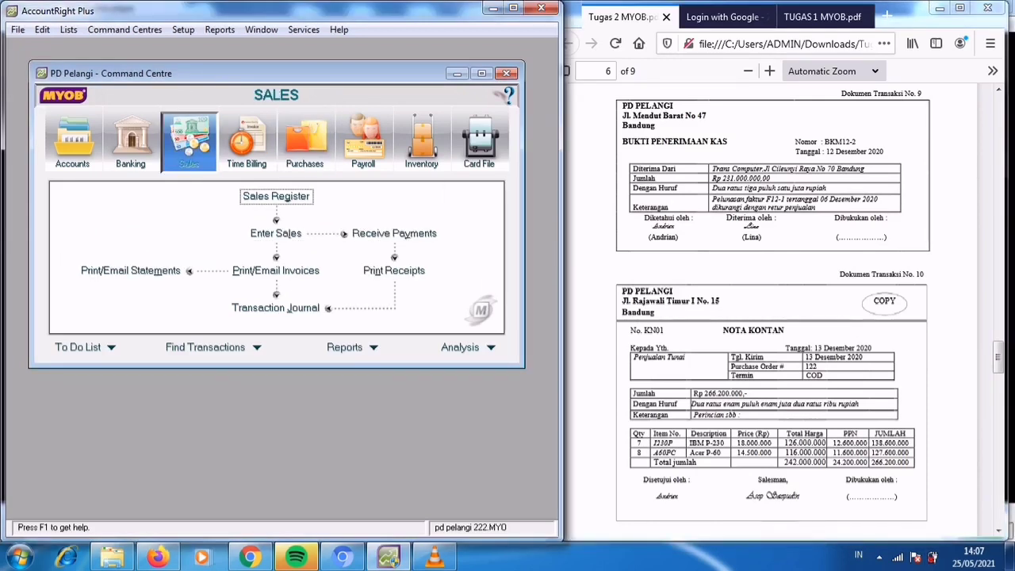
pyautogui.click(395, 234)
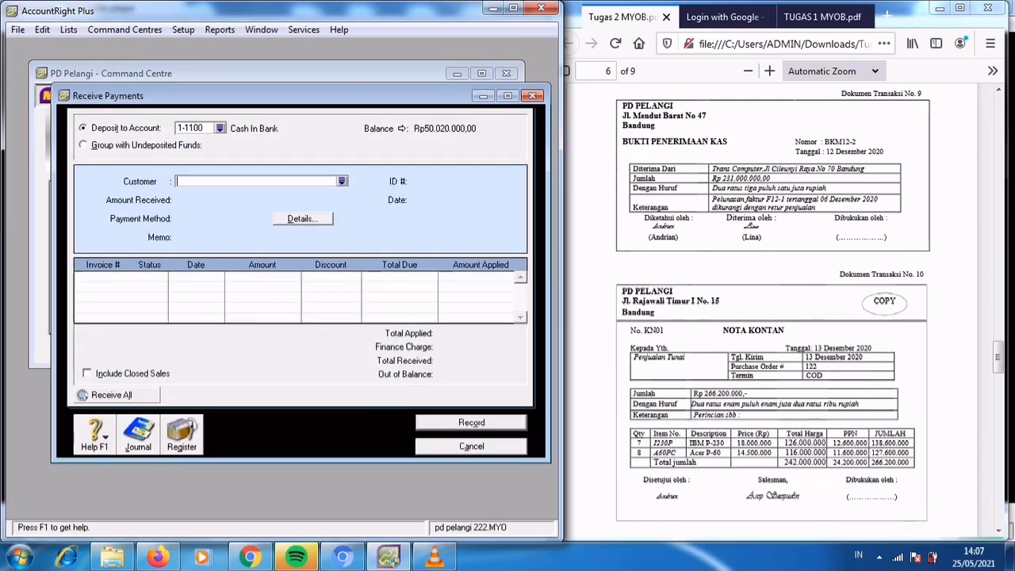
pyautogui.click(342, 181)
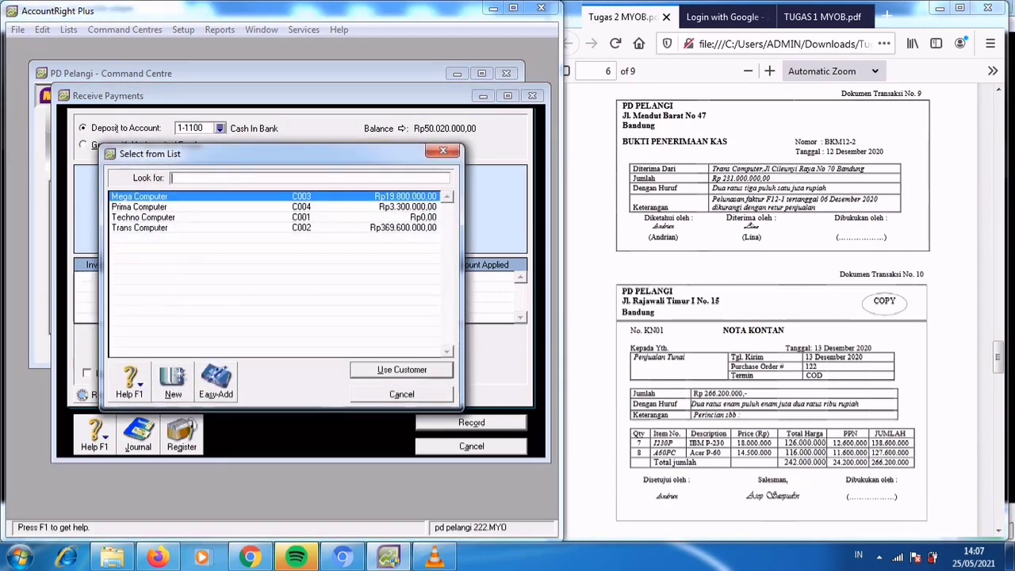
pyautogui.click(144, 228)
pyautogui.press('Return')
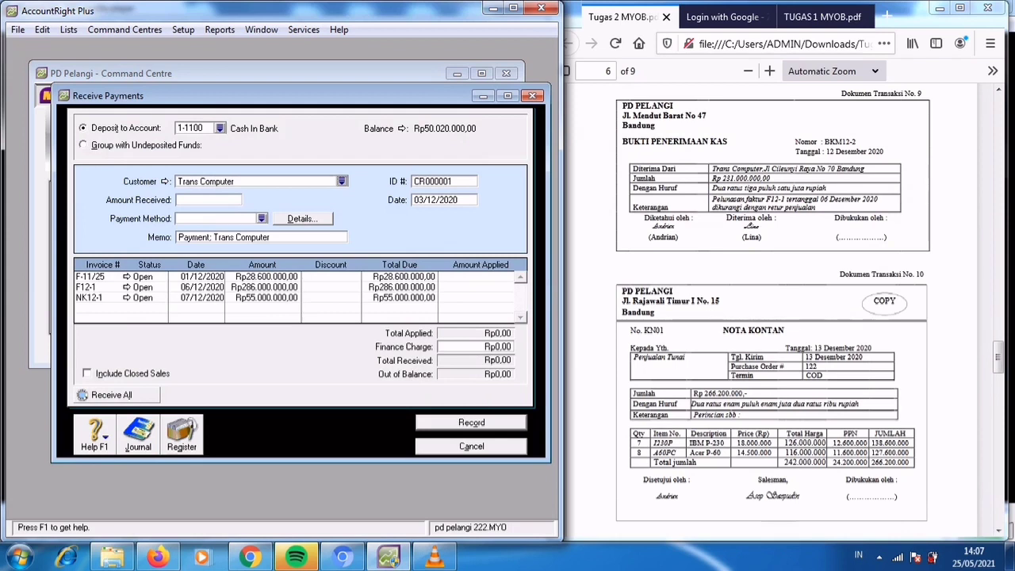
# Set the received payment's ID number to BKM12-2 and its date to 12/12/2020.
pyautogui.press('Tab')
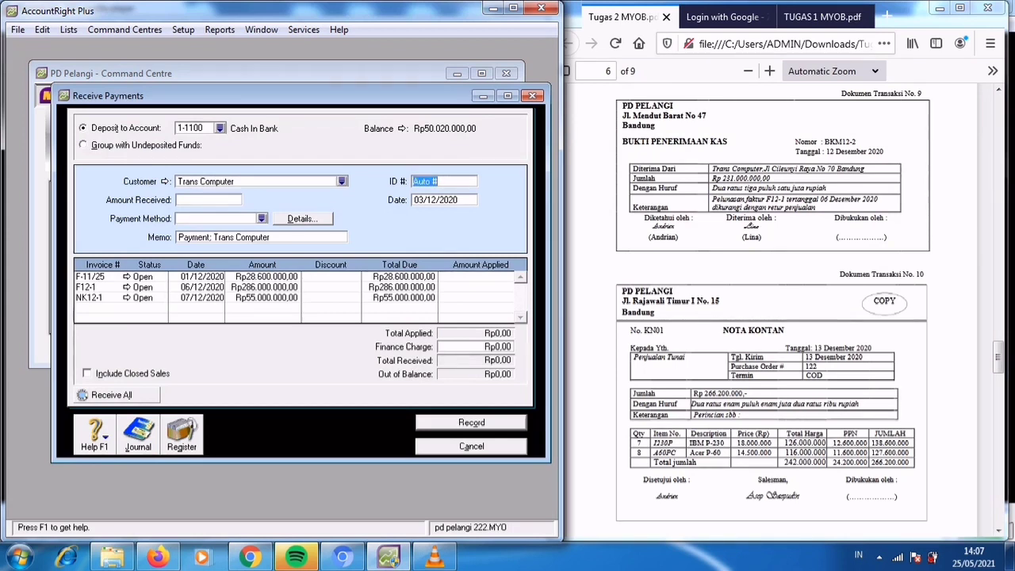
pyautogui.write('BKM12-2')
pyautogui.press('Tab')
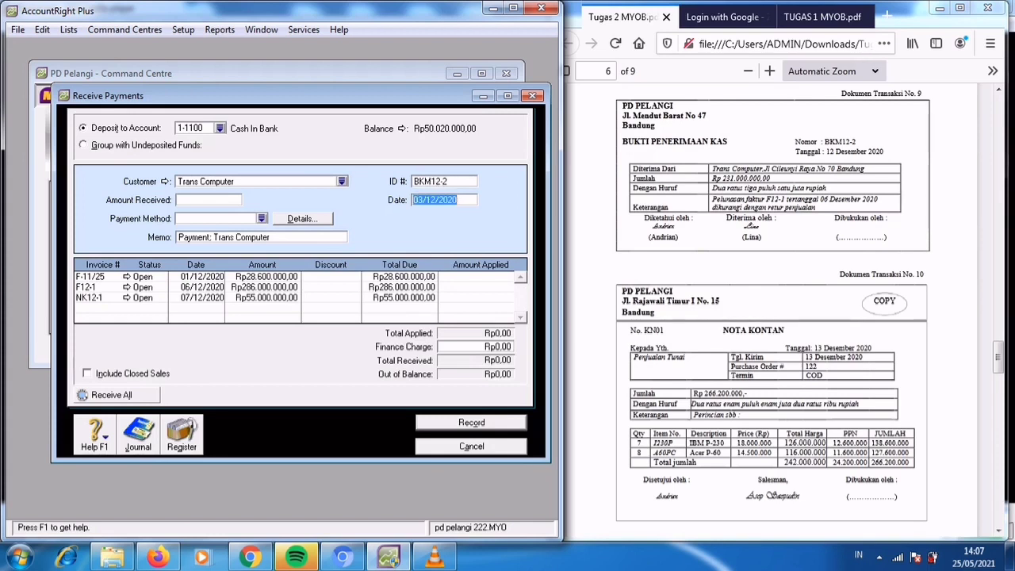
pyautogui.write('12/12/20')
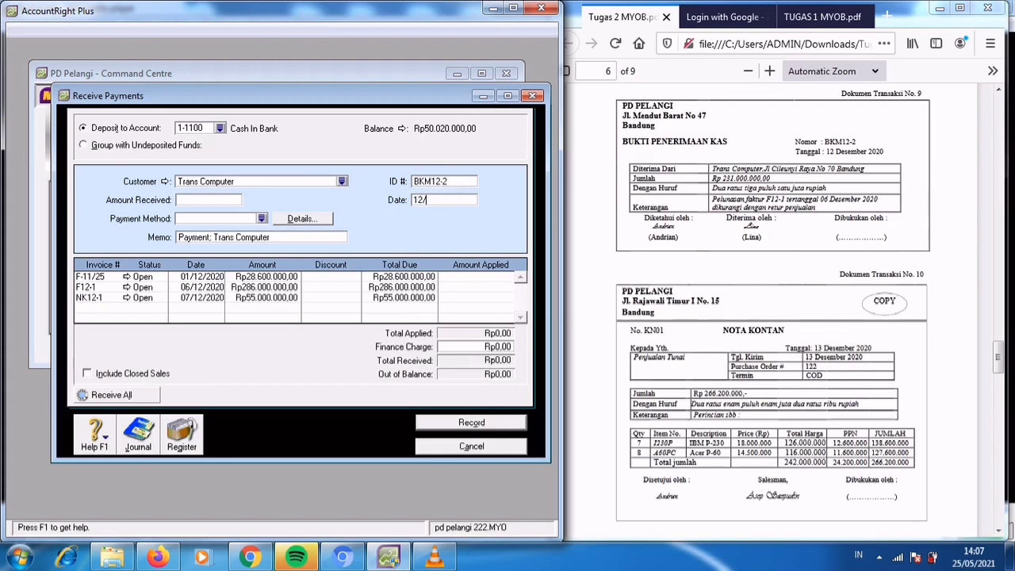
pyautogui.press('Tab')
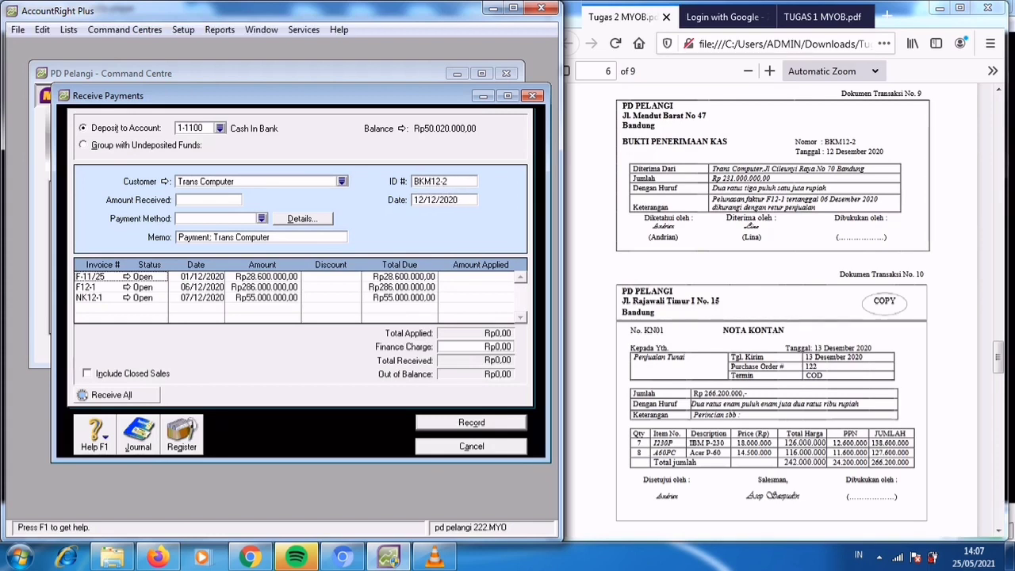
pyautogui.press('Tab')
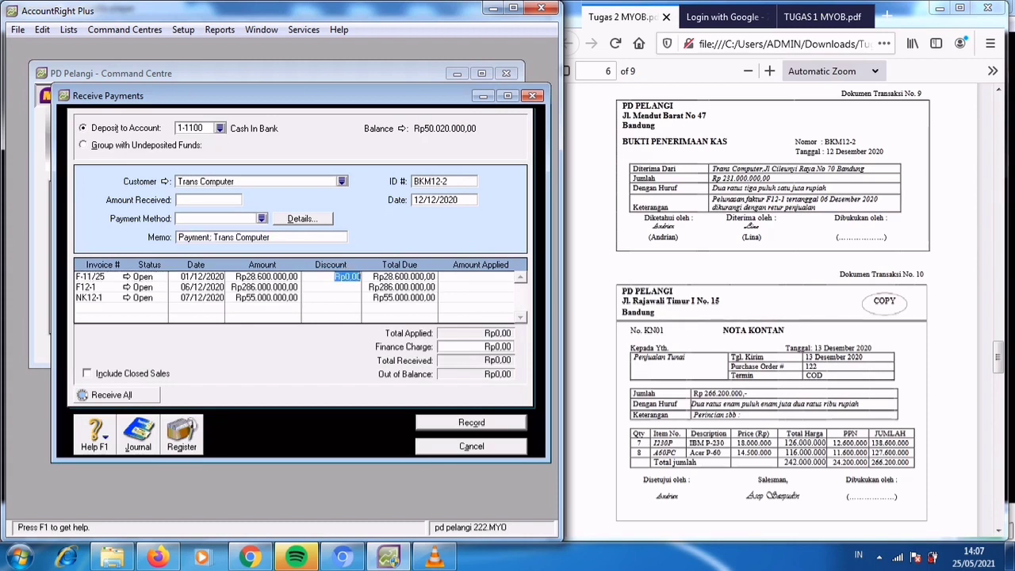
# Set the received payment's method to Cash.
pyautogui.click(222, 237)
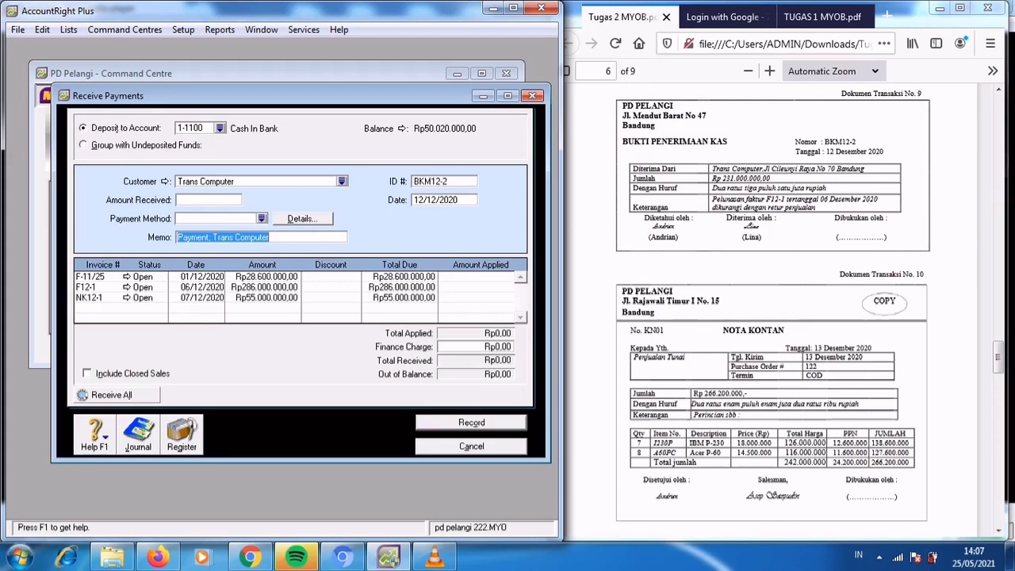
pyautogui.click(262, 219)
pyautogui.write('Cash')
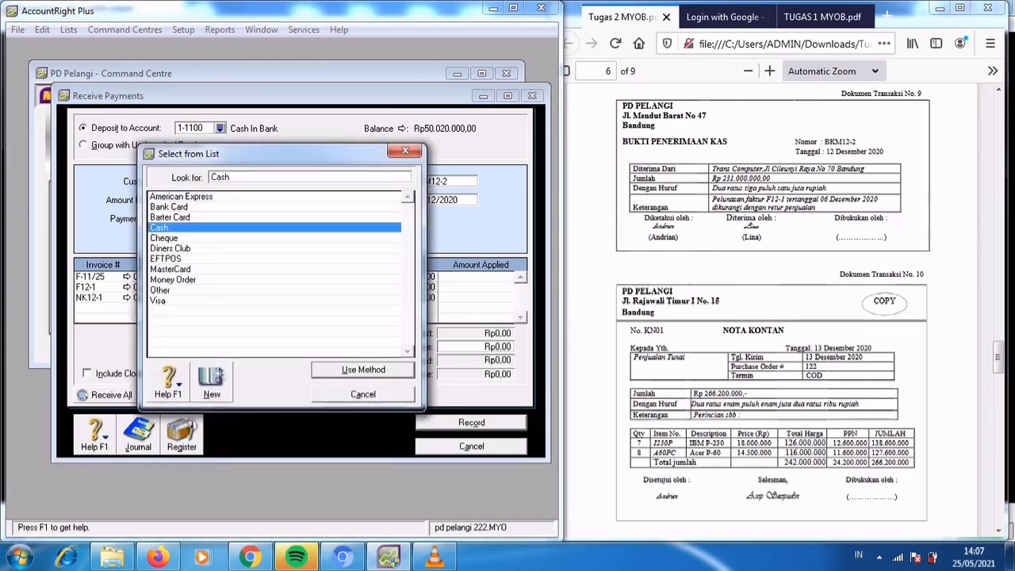
pyautogui.press('Return')
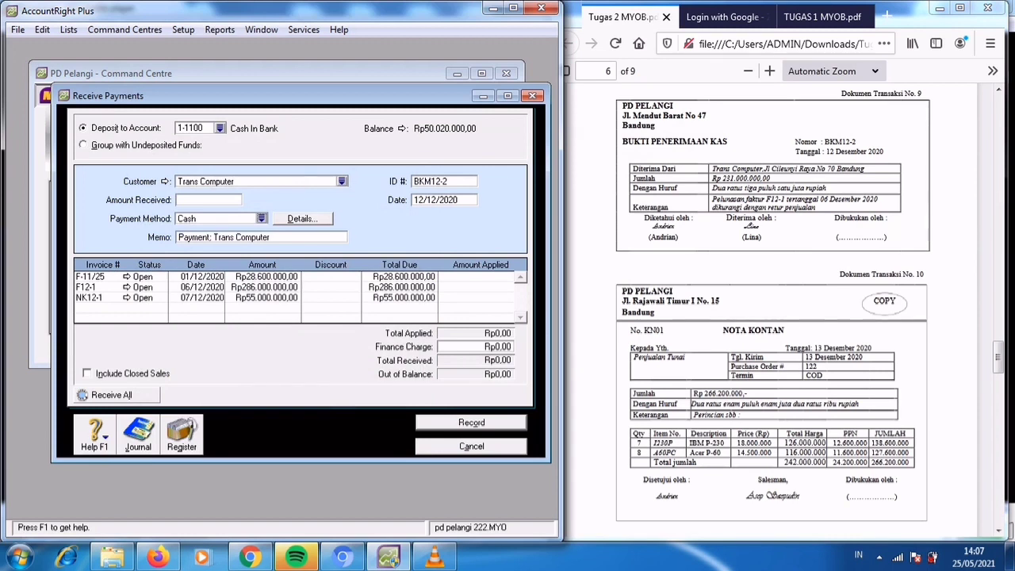
pyautogui.press('Tab')
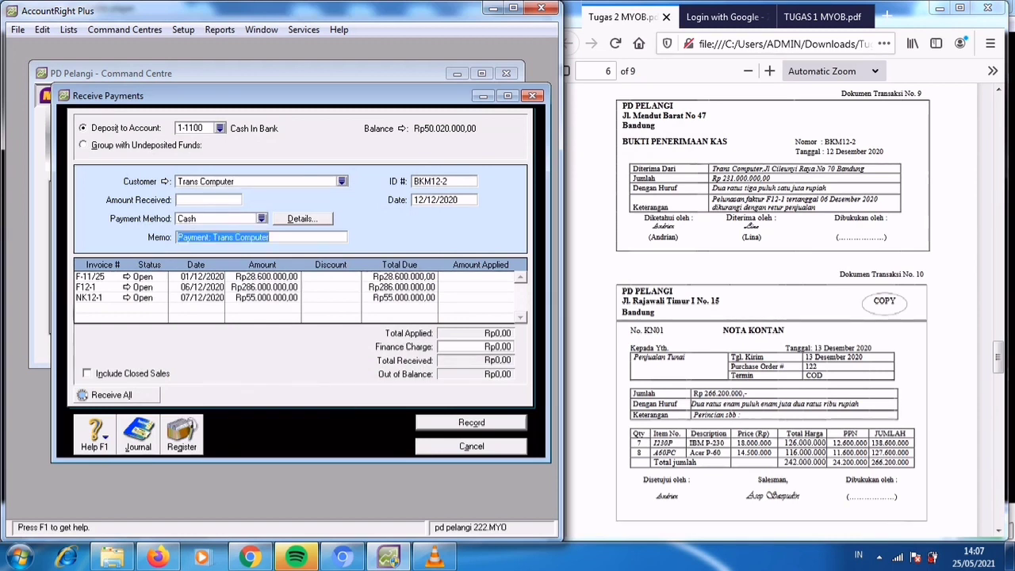
# Replace the payment memo with "Pelunasan faktur F12-1 tertanggal 6 Desember 2020".
pyautogui.press('BackSpace')
pyautogui.write('Pelunas')
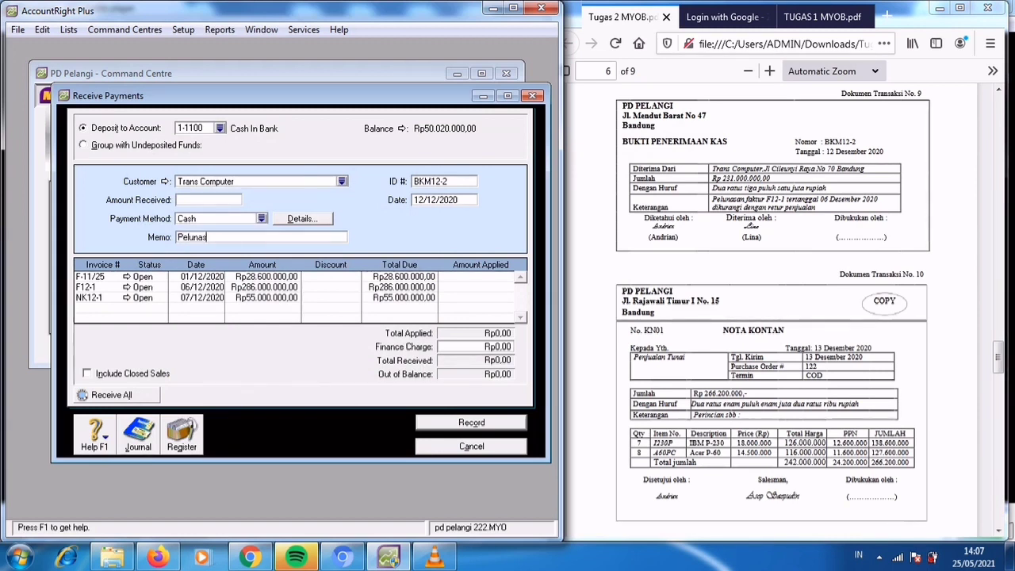
pyautogui.write('an faktur F12-1 terta')
pyautogui.press('BackSpace')
pyautogui.press('BackSpace')
pyautogui.press('BackSpace')
pyautogui.press('BackSpace')
pyautogui.press('BackSpace')
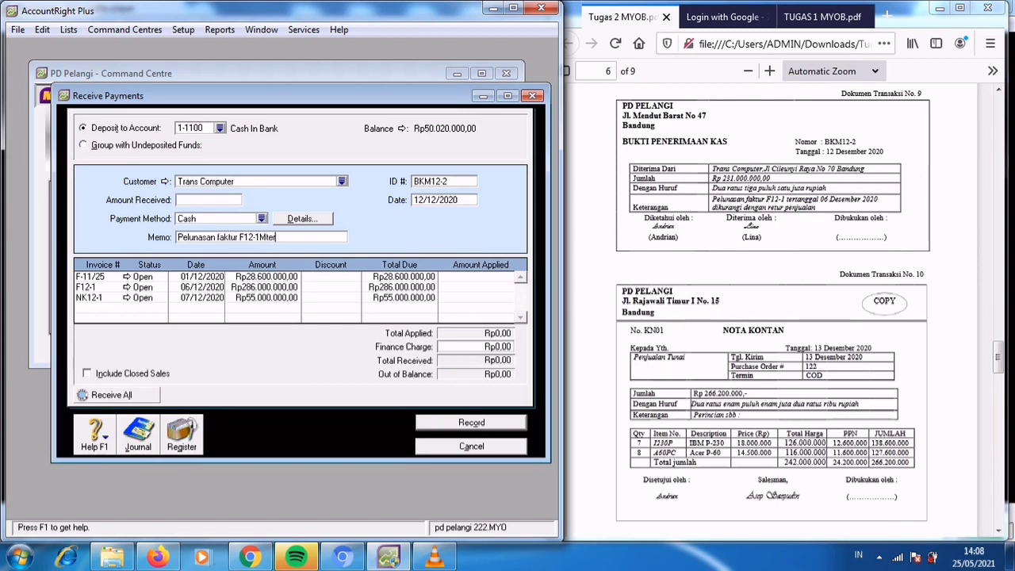
pyautogui.press('BackSpace')
pyautogui.write('tertanggal 6 Desember')
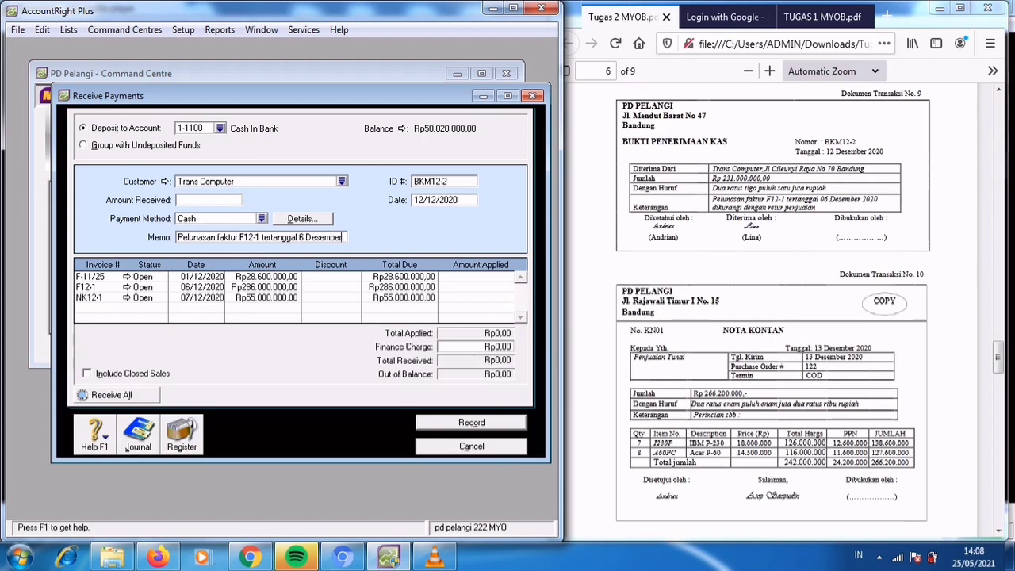
pyautogui.write(' 2020')
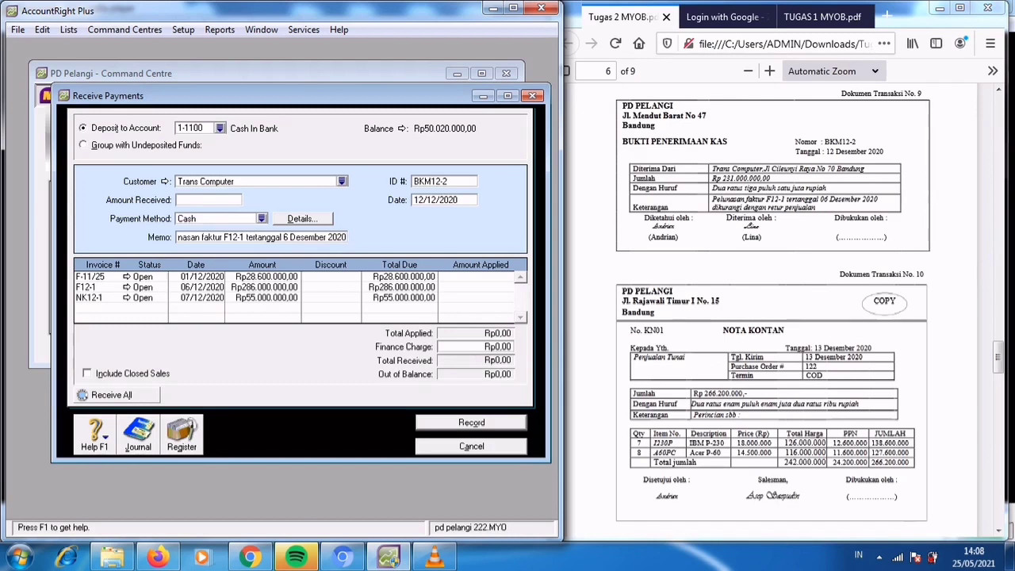
pyautogui.press('Tab')
pyautogui.press('Tab')
pyautogui.press('Tab')
pyautogui.press('Tab')
pyautogui.press('Tab')
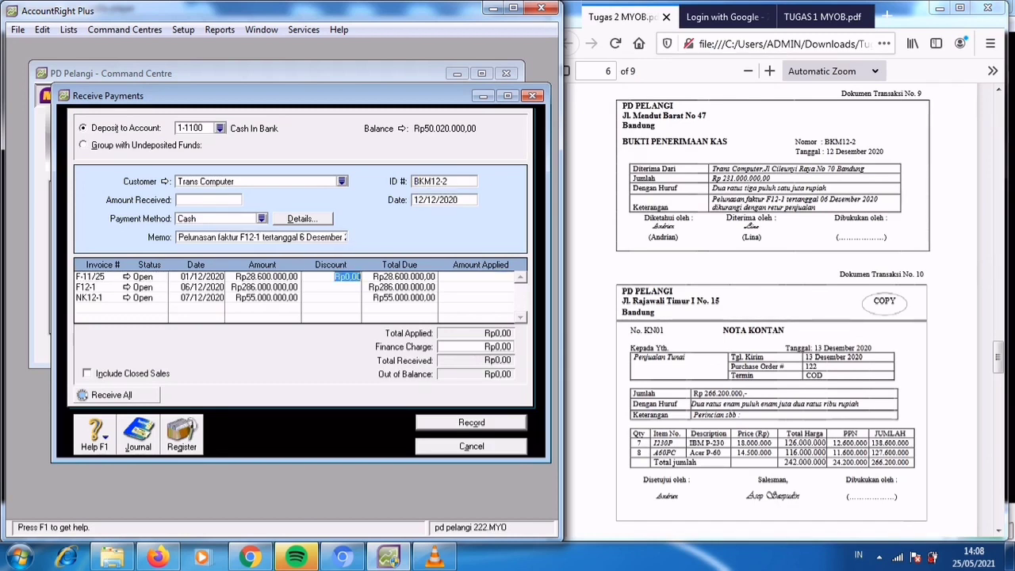
pyautogui.press('Tab')
pyautogui.press('Tab')
pyautogui.press('Tab')
pyautogui.press('Tab')
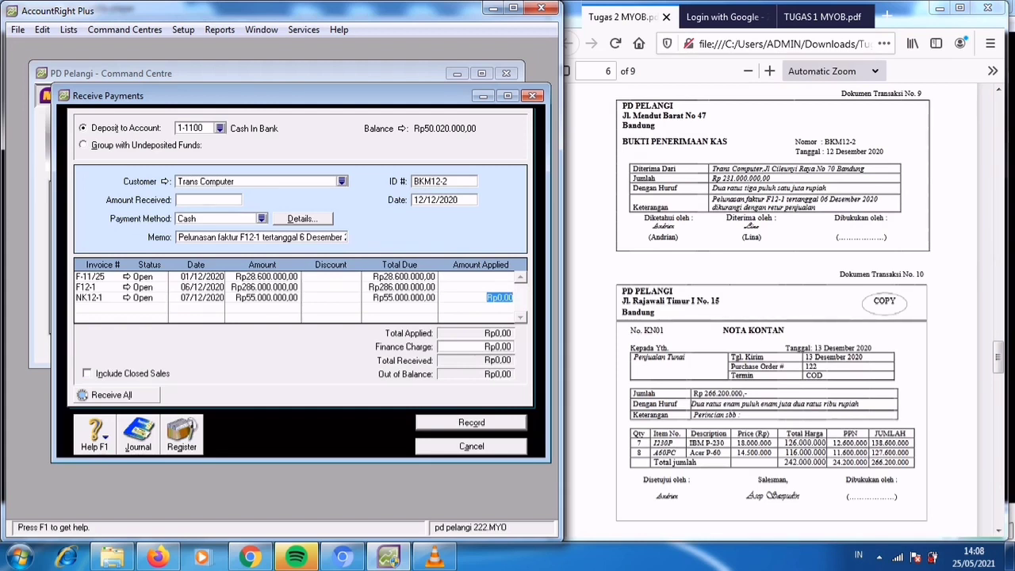
# Set the amount received to Rp231.000.000 and apply Rp28.600.000 of it to invoice F-11/25.
pyautogui.click(208, 200)
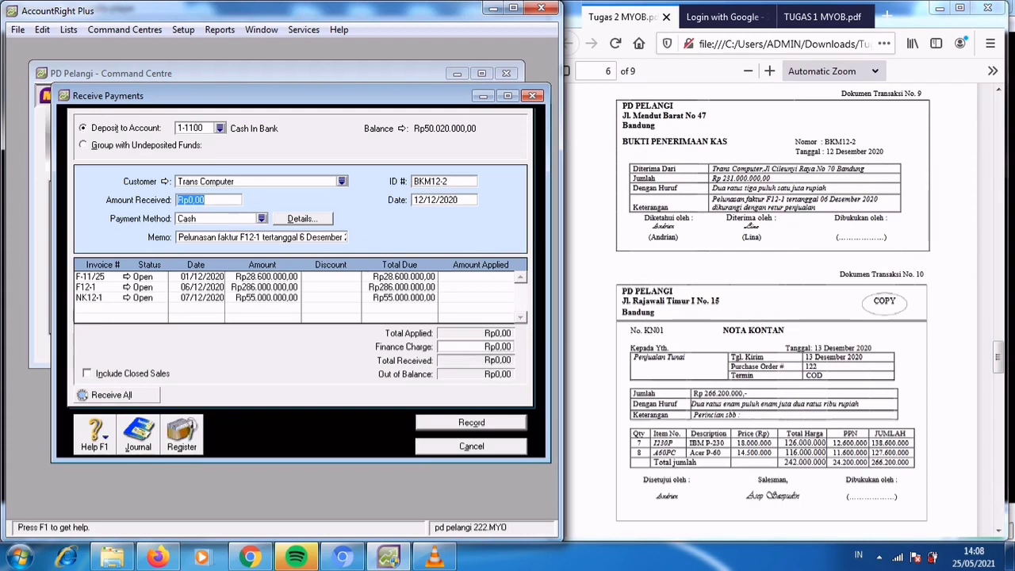
pyautogui.write('231.000.000')
pyautogui.press('Tab')
pyautogui.press('Tab')
pyautogui.press('Tab')
pyautogui.press('Tab')
pyautogui.press('Tab')
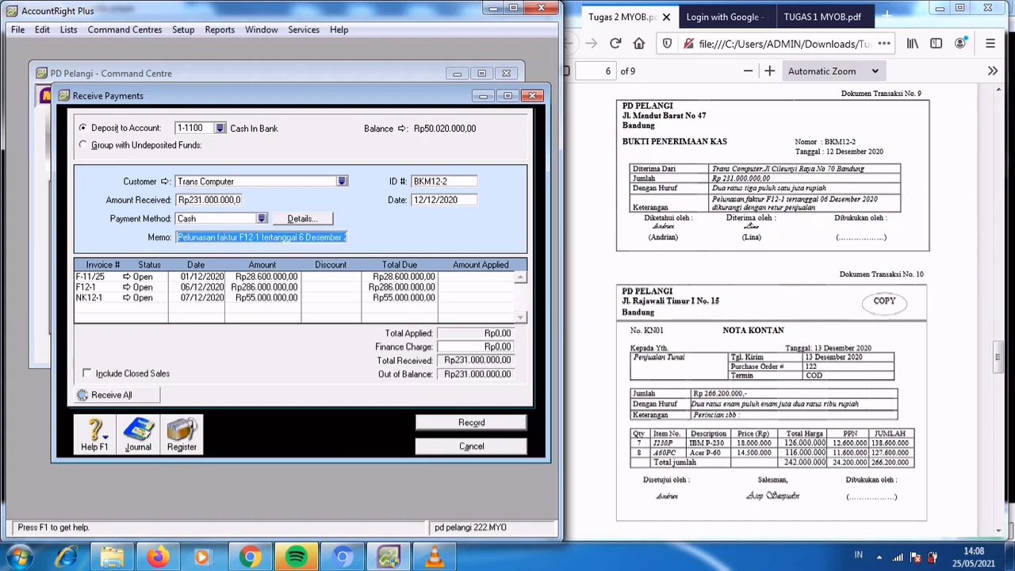
pyautogui.press('Tab')
pyautogui.press('Tab')
pyautogui.press('Tab')
pyautogui.press('Tab')
pyautogui.press('Tab')
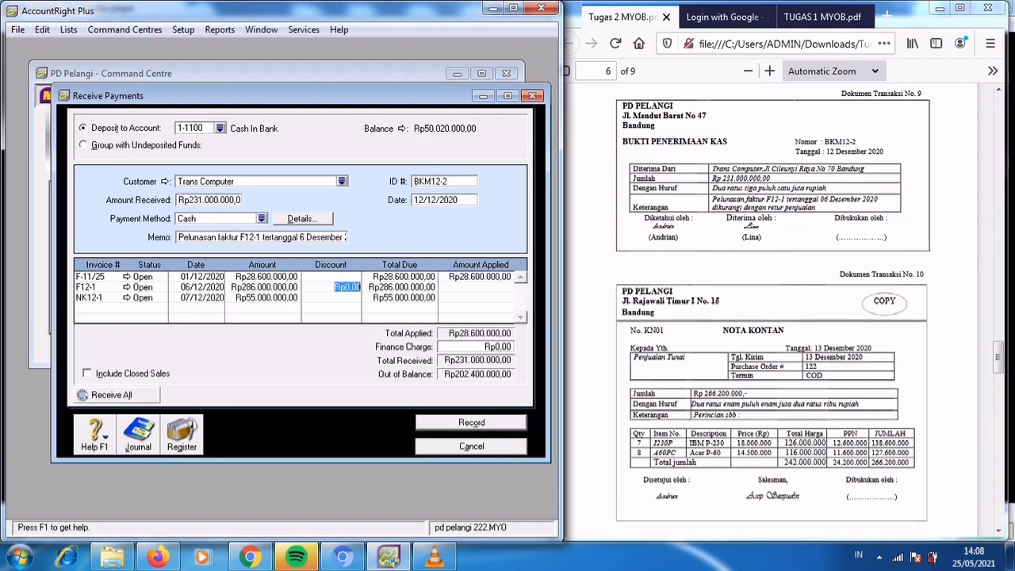
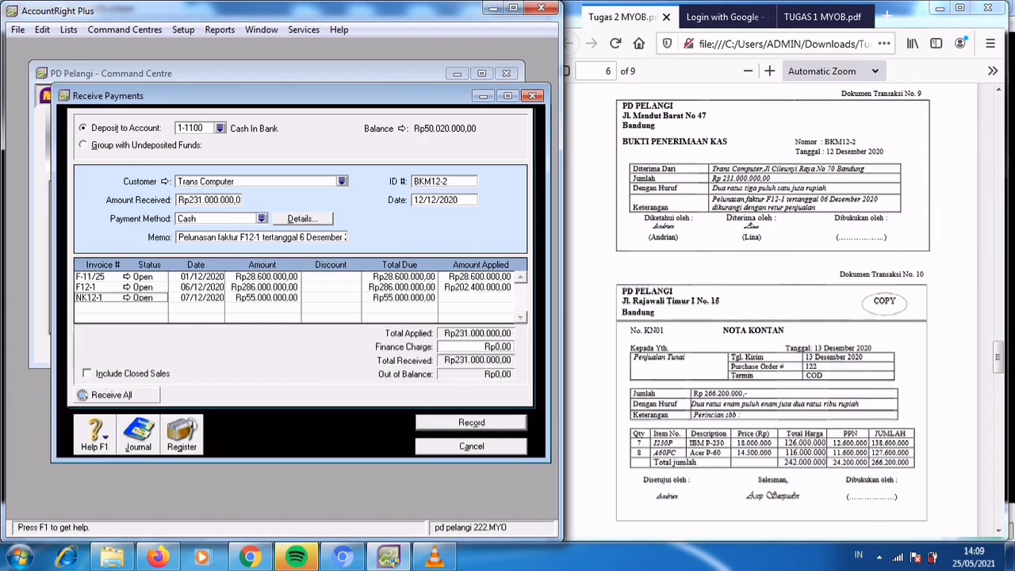
# Record the Trans Computer payment and close the payment entry form.
pyautogui.press('Return')
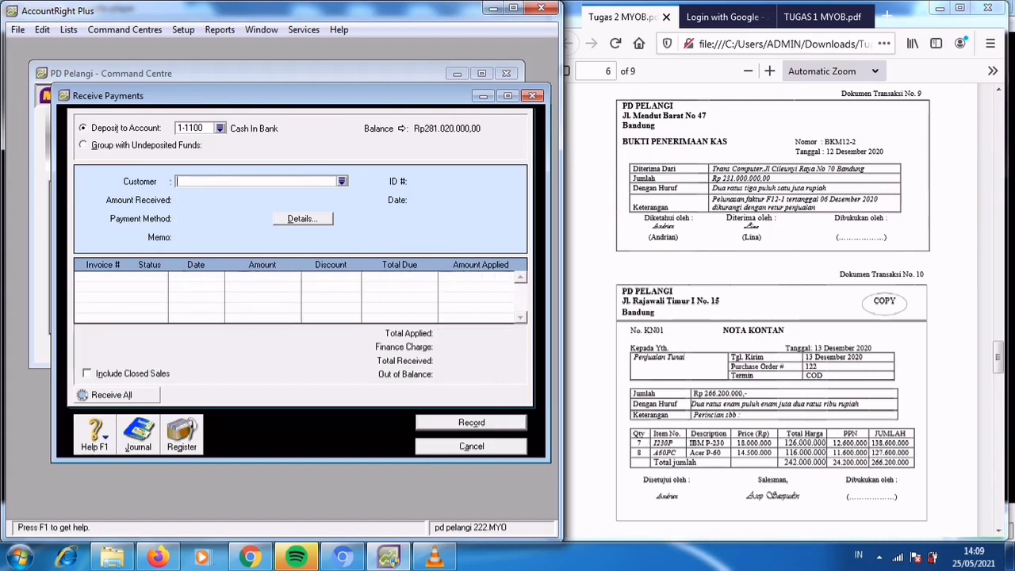
pyautogui.press('Escape')
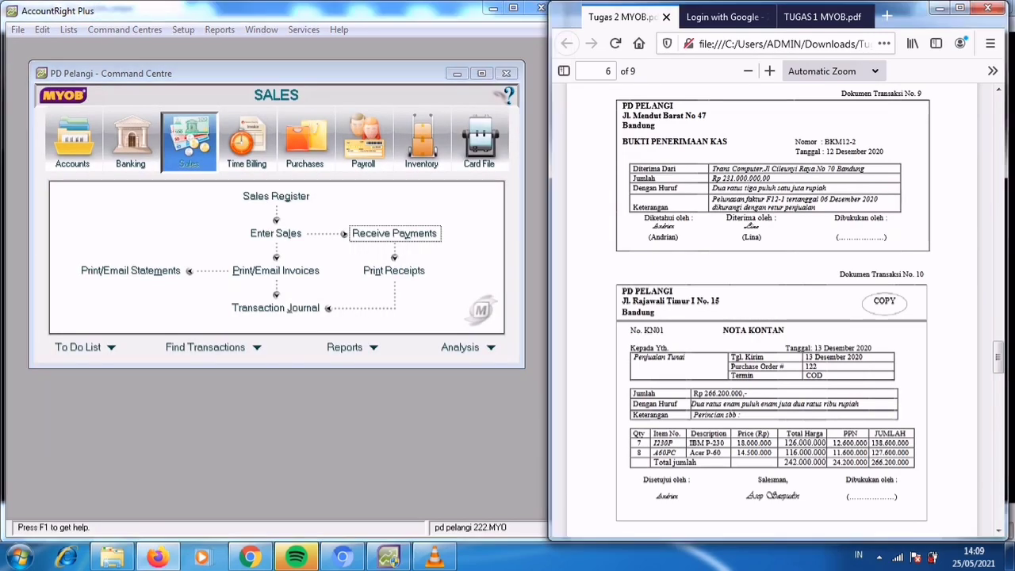
# Open a blank item invoice for the cash sale in transaction document No. 10.
pyautogui.scroll(-3, 772, 309)
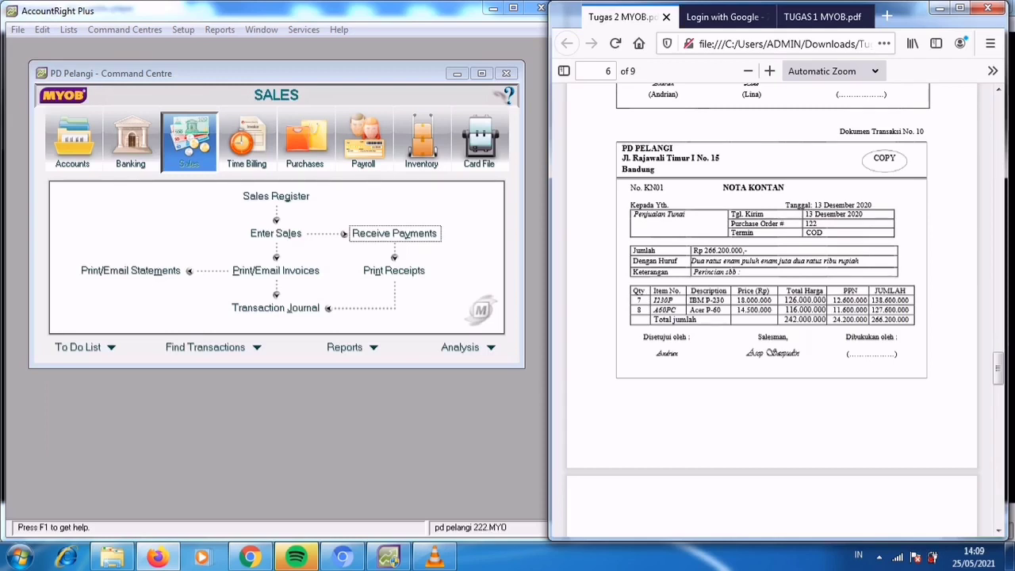
pyautogui.click(309, 210)
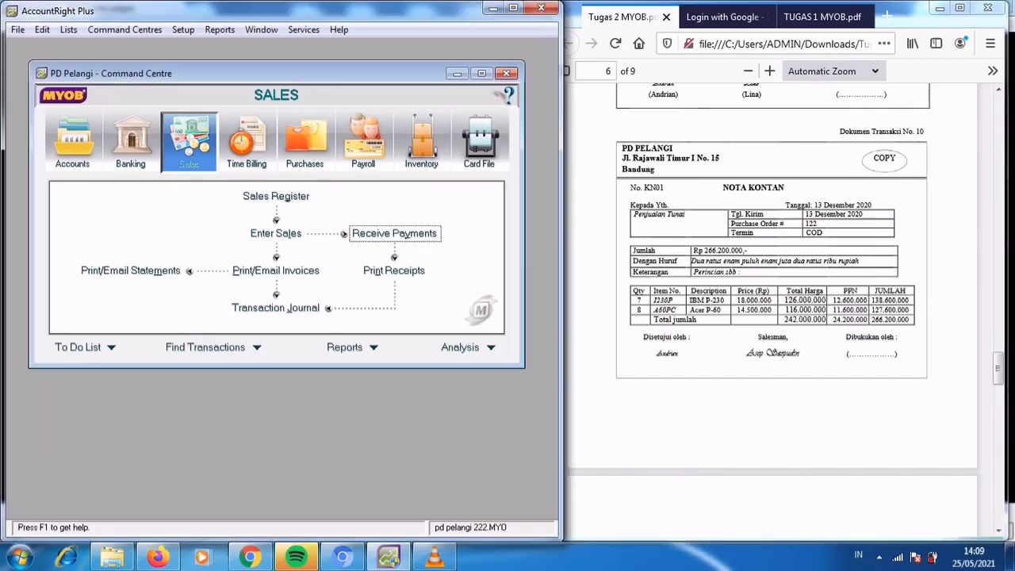
pyautogui.click(276, 234)
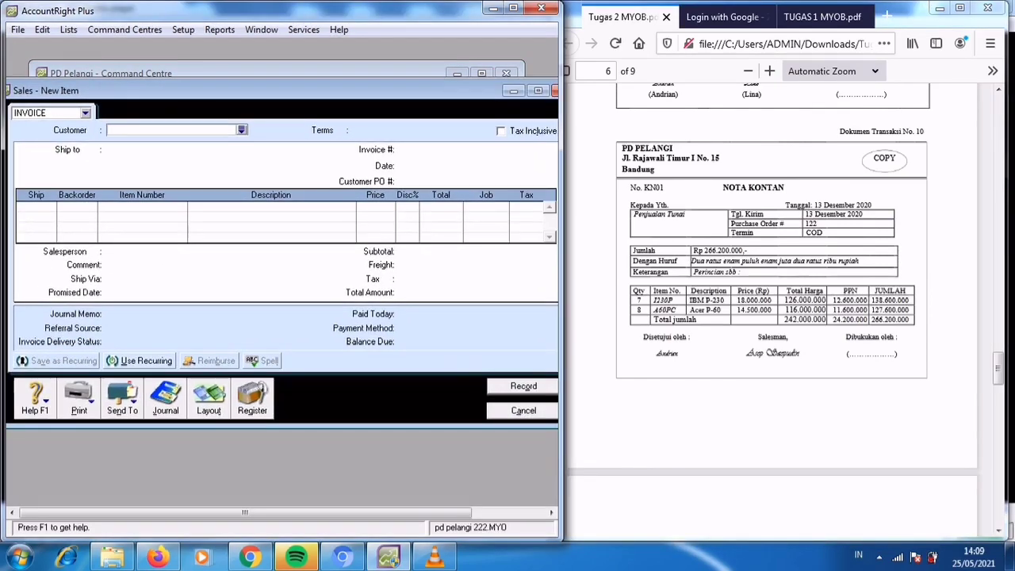
pyautogui.click(242, 130)
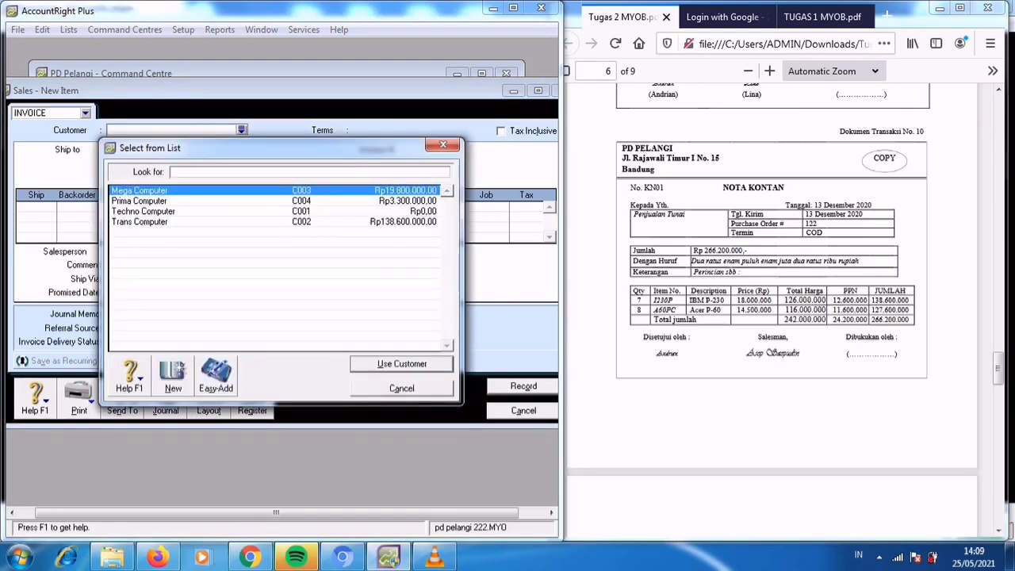
pyautogui.press('Escape')
pyautogui.press('Escape')
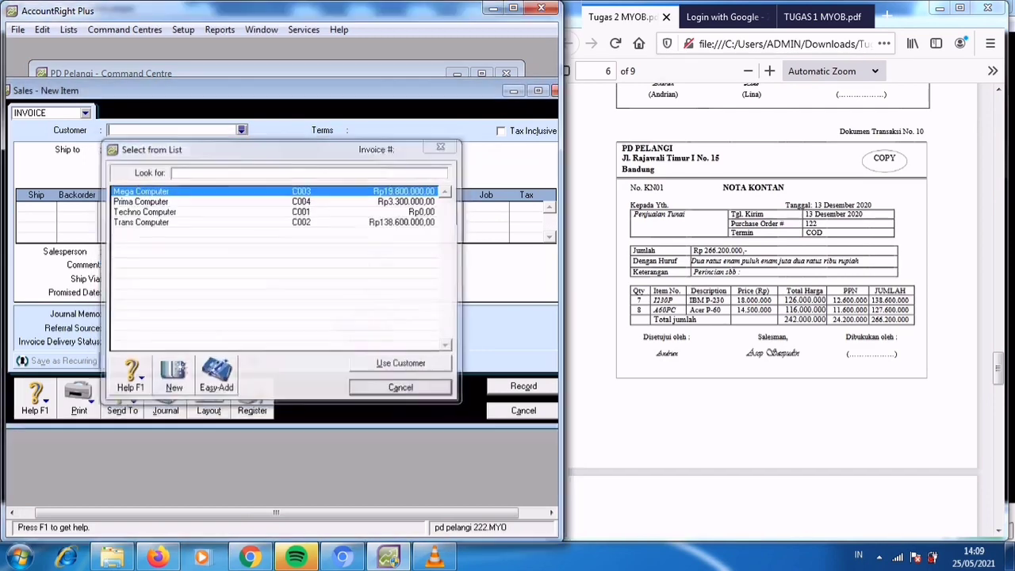
pyautogui.press('Return')
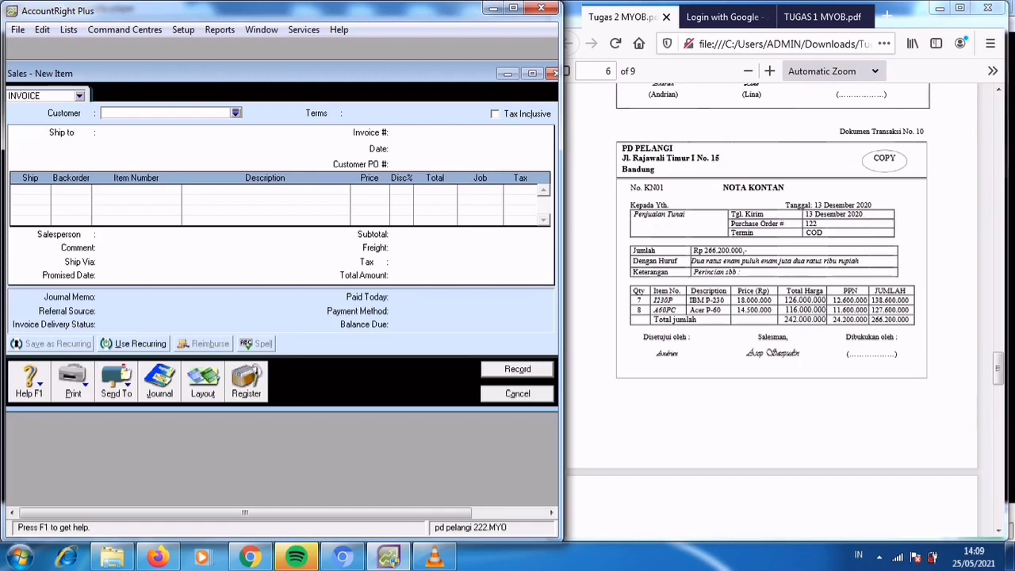
# Create a customer card named "Penjualan Tunai" from the sale's customer list and review its selling details.
pyautogui.click(236, 113)
pyautogui.click(172, 375)
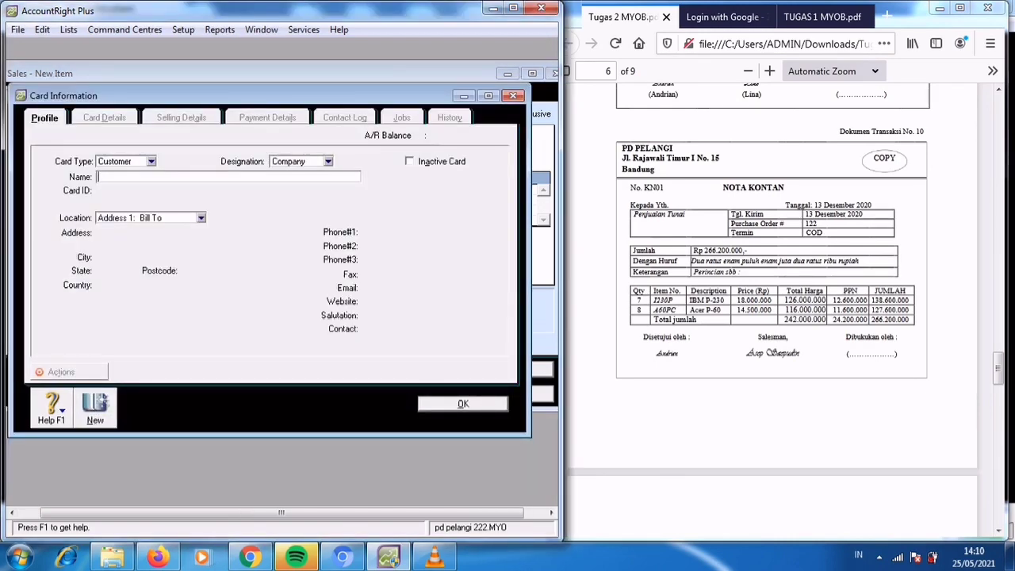
pyautogui.write('Penjualan Tunai')
pyautogui.press('Tab')
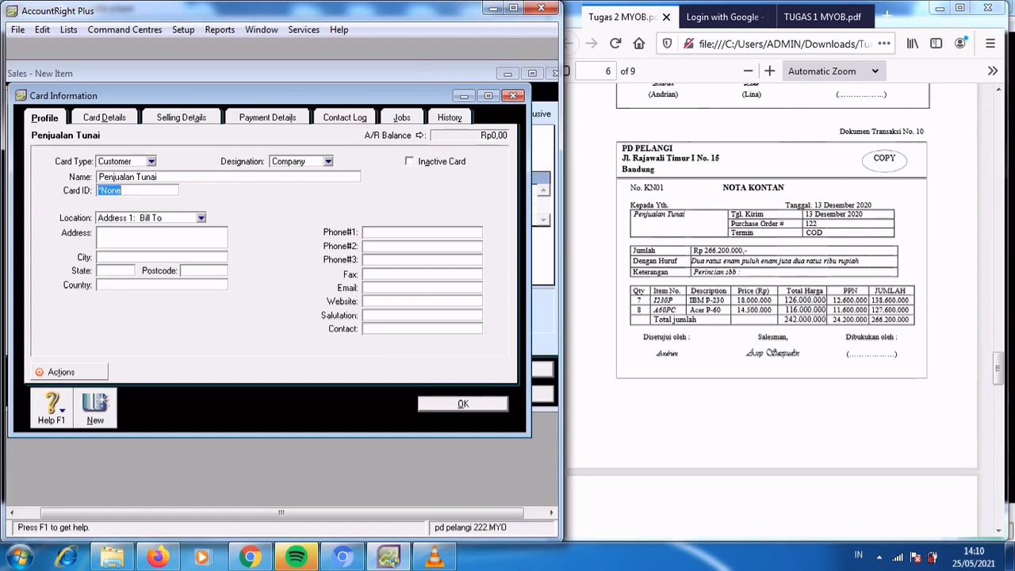
pyautogui.click(181, 117)
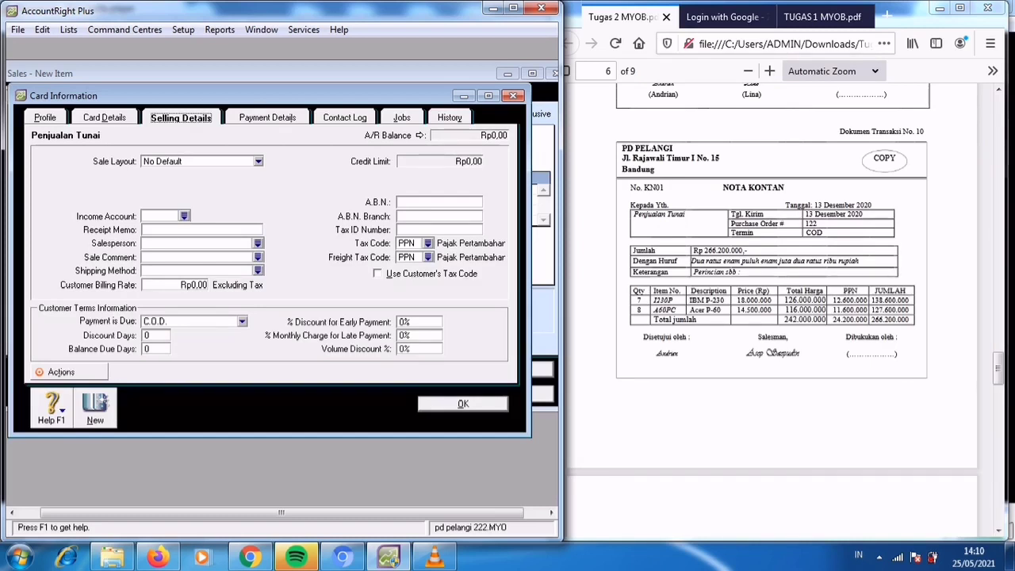
pyautogui.press('Escape')
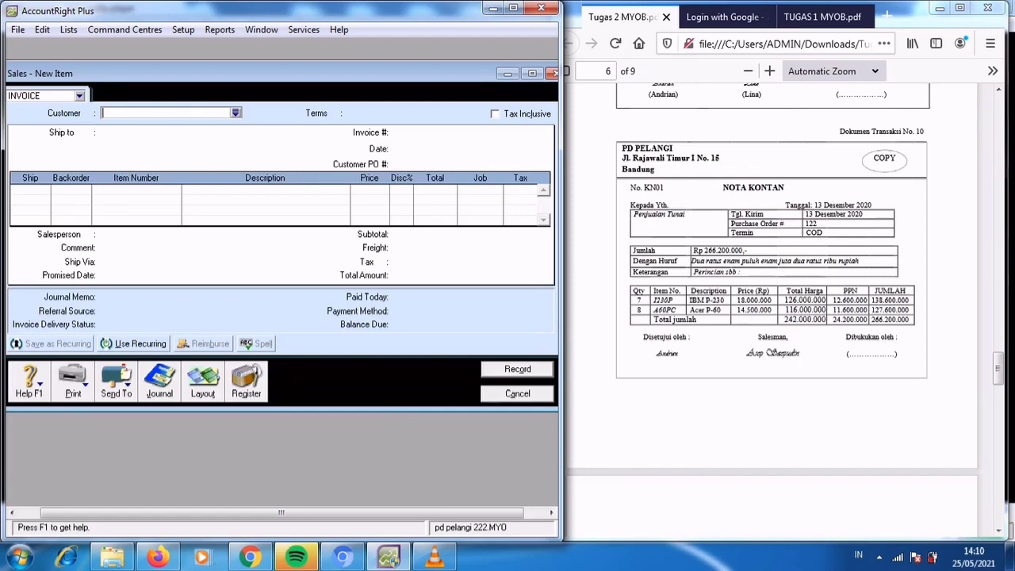
# Assign Penjualan Tunai as the customer of the new item invoice.
pyautogui.click(235, 113)
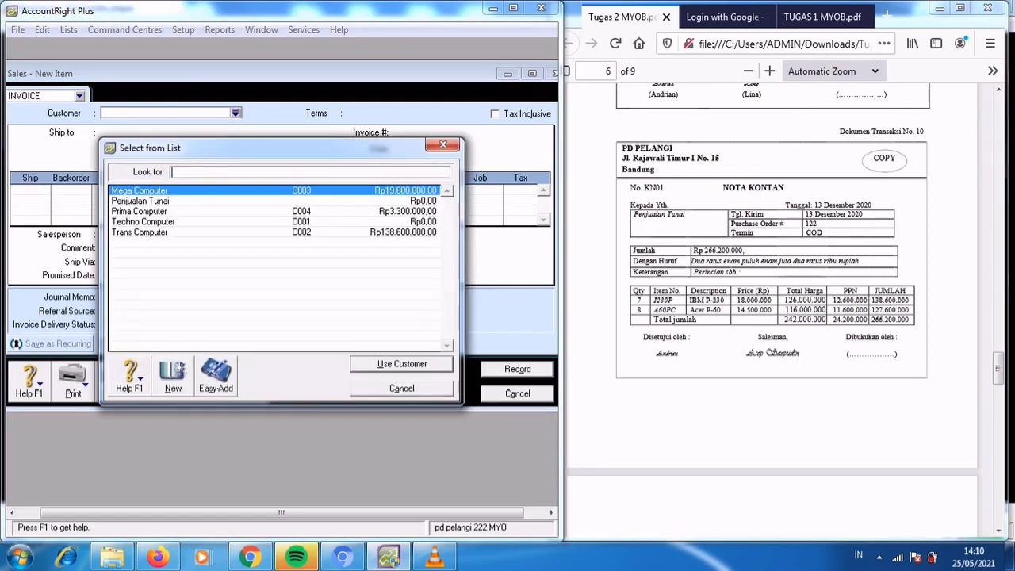
pyautogui.click(141, 201)
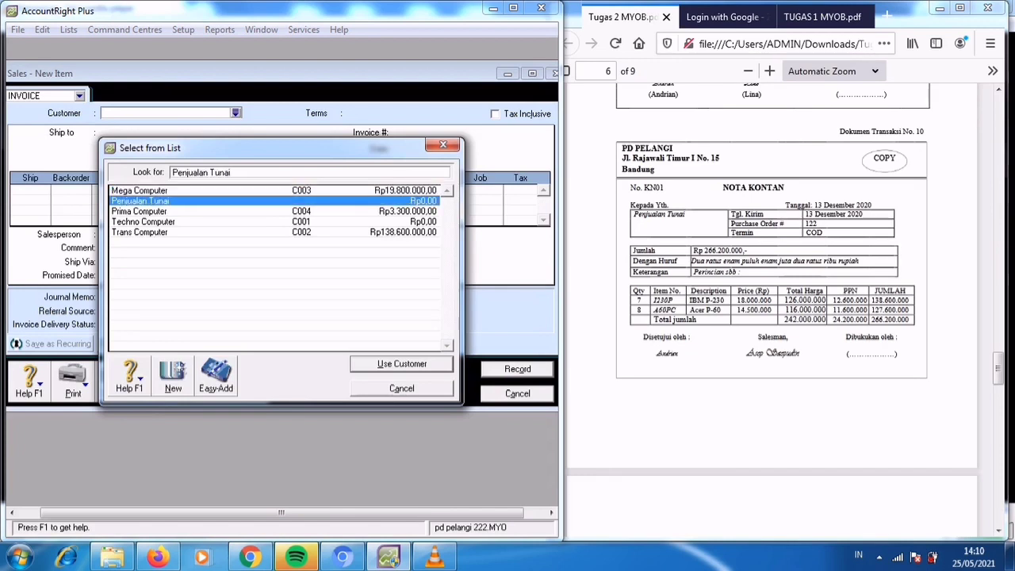
pyautogui.click(402, 364)
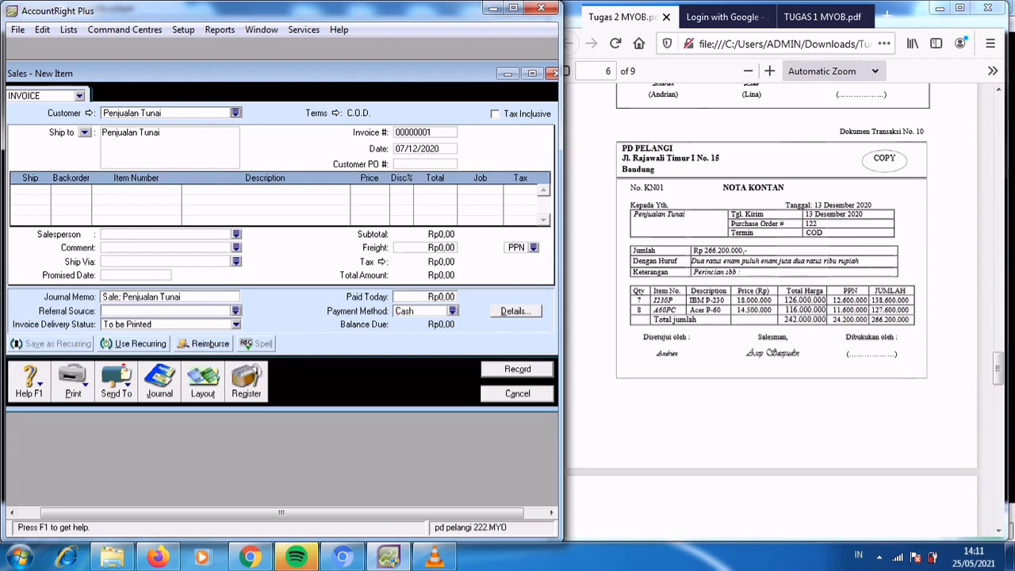
# Set the invoice number to KN01 and the invoice date to 13/12/2020.
pyautogui.click(412, 133)
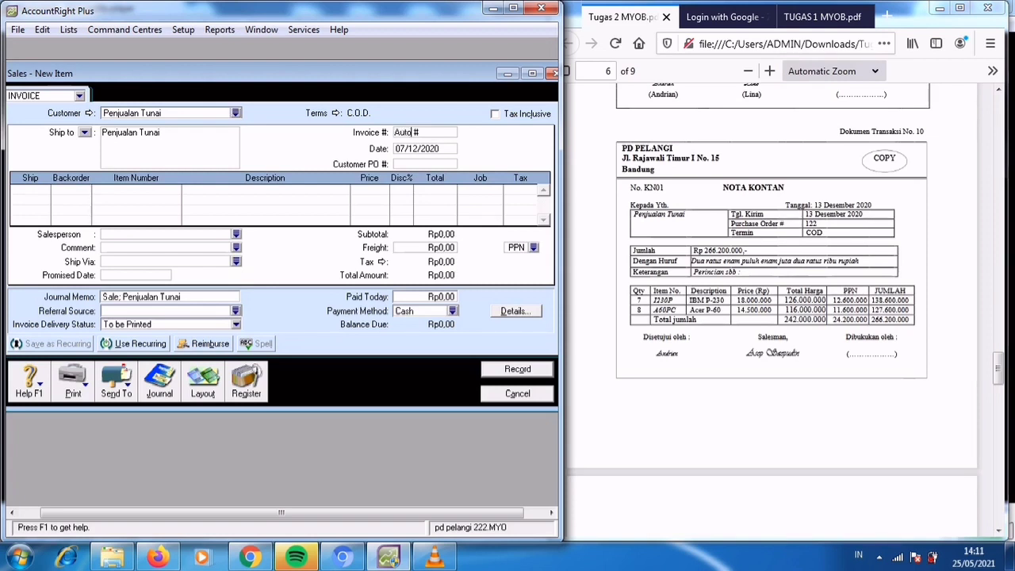
pyautogui.doubleClick(411, 132)
pyautogui.write('KN01')
pyautogui.press('Tab')
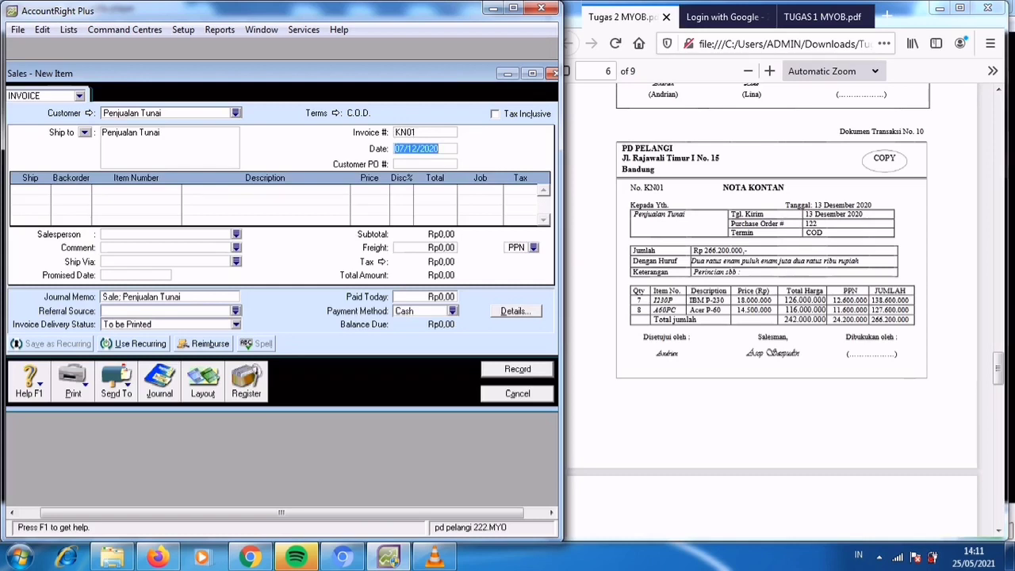
pyautogui.write('13/12/2020')
# Add an invoice line for 7 units of item 1230P (IBM P-230) at a price of Rp18.000.000 each.
pyautogui.click(30, 190)
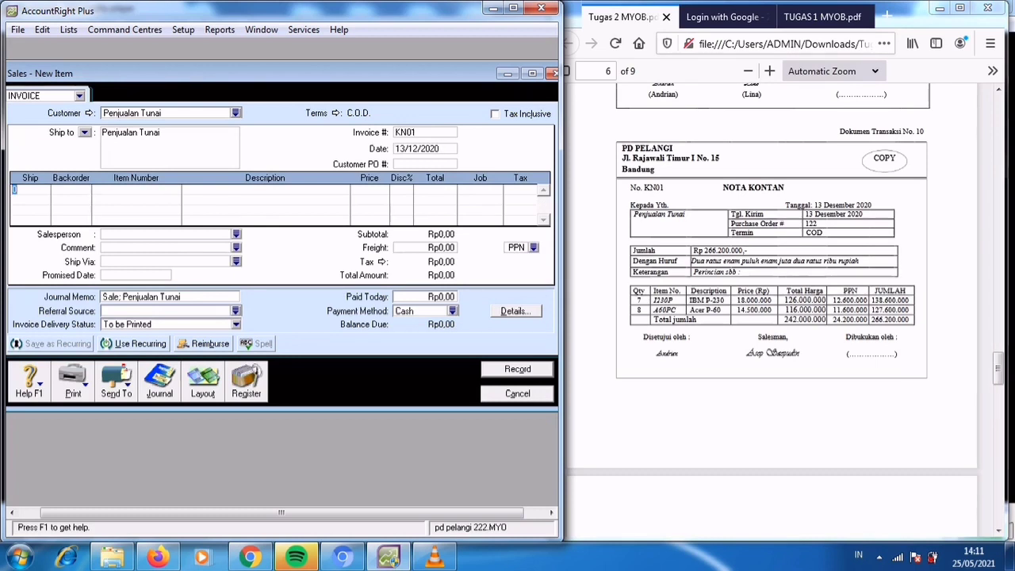
pyautogui.write('7')
pyautogui.press('Tab')
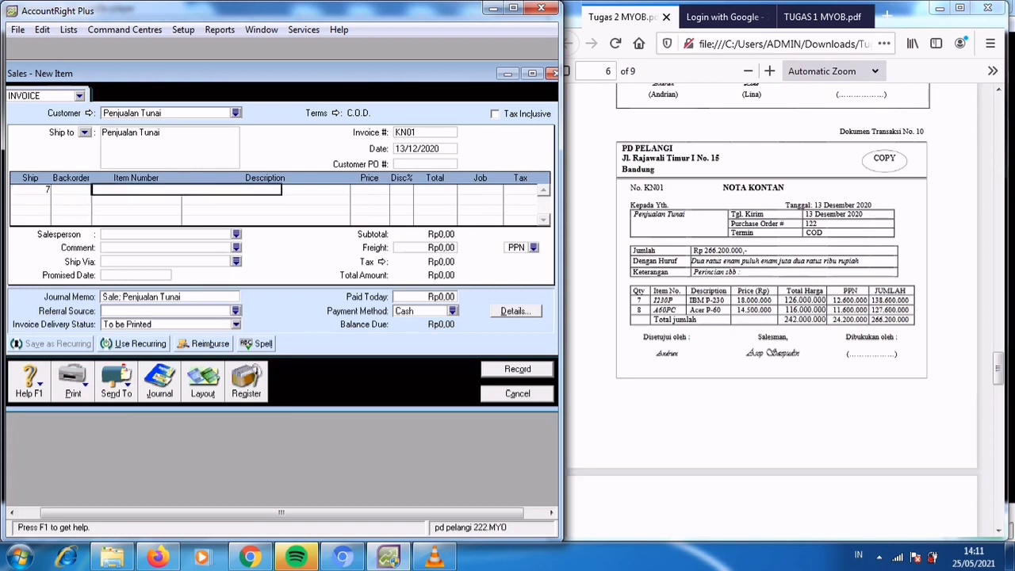
pyautogui.write('IB')
pyautogui.press('Tab')
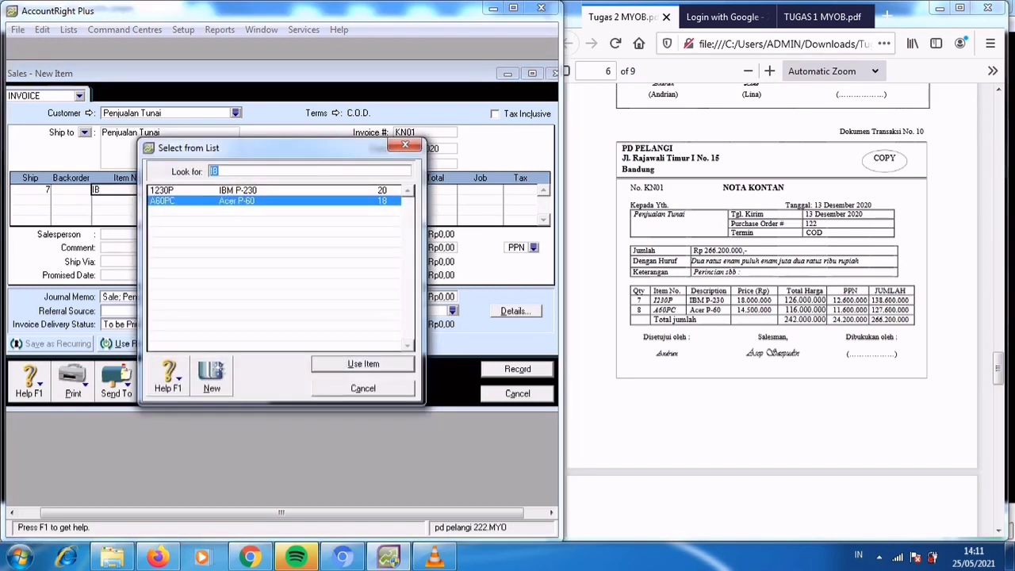
pyautogui.press('Up')
pyautogui.press('Return')
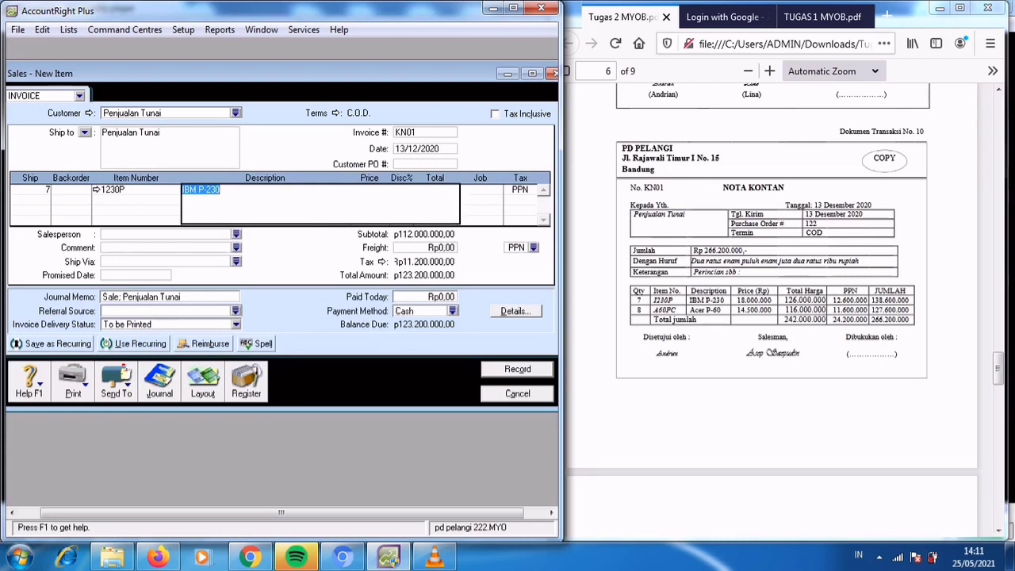
pyautogui.press('Tab')
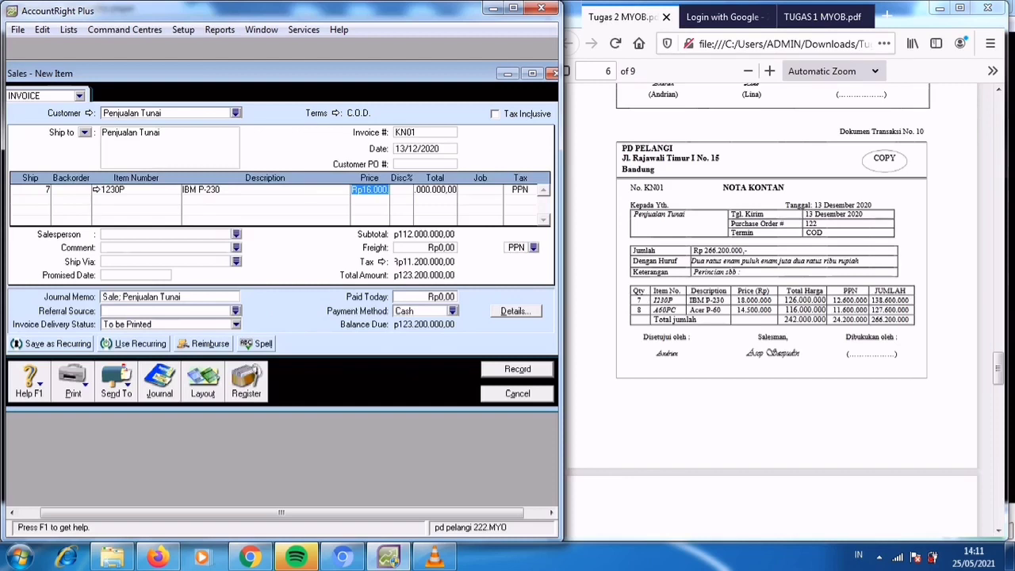
pyautogui.write('18000000')
pyautogui.press('Tab')
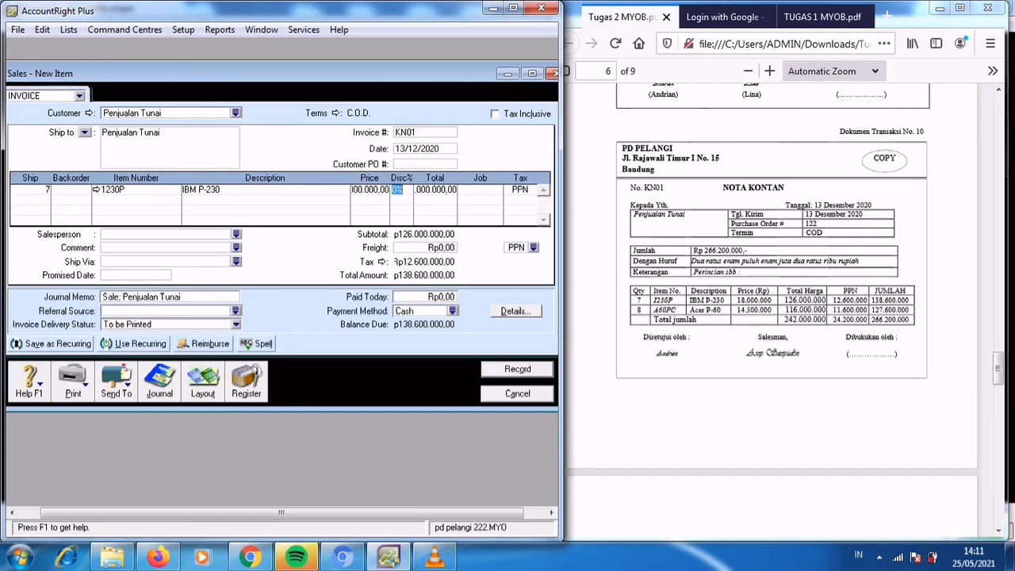
pyautogui.press('Tab')
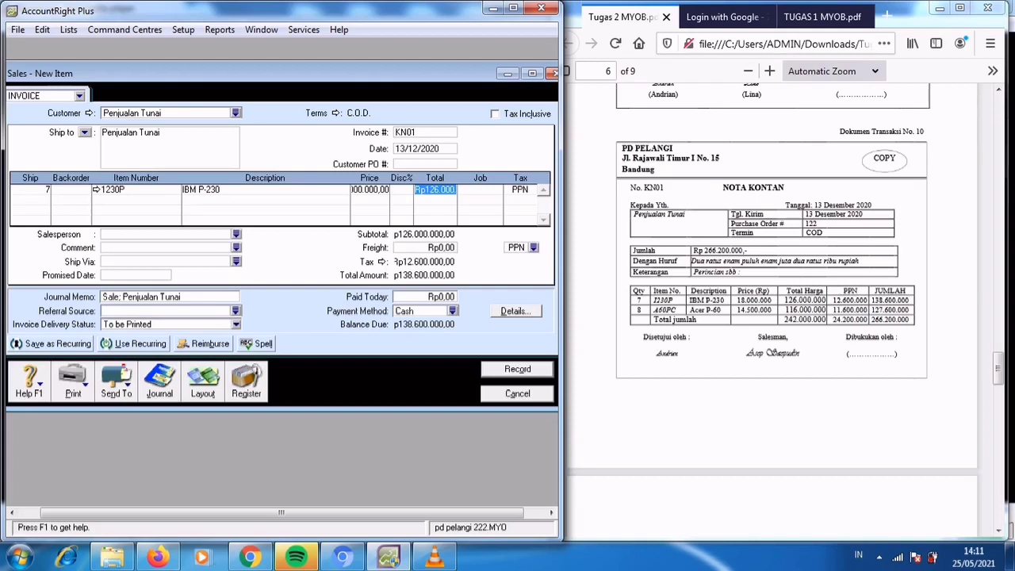
# Add a second invoice line for 8 units of item A60PC (Acer P-60) at Rp14.500.000 each.
pyautogui.click(30, 200)
pyautogui.write('8')
pyautogui.press('Tab')
pyautogui.write('AC')
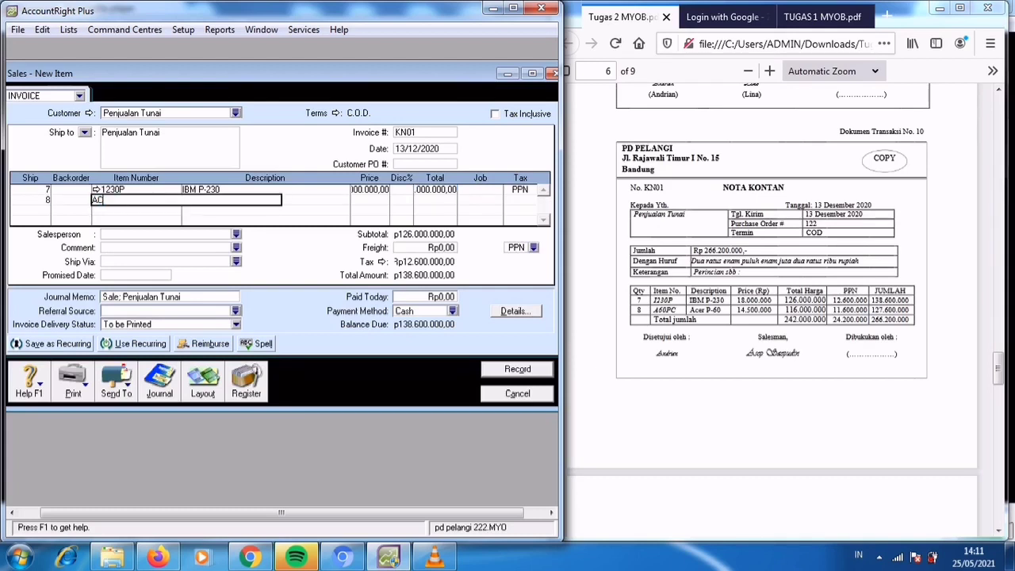
pyautogui.press('Tab')
pyautogui.press('Return')
pyautogui.press('Tab')
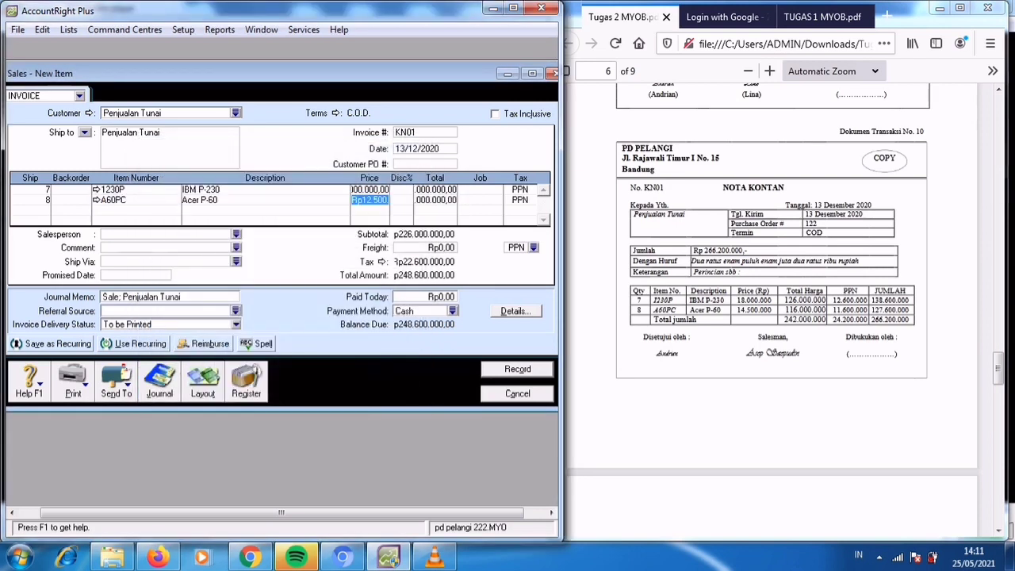
pyautogui.write('14500000')
pyautogui.press('Tab')
# Record cash sale invoice KN01 and close the sales entry form.
pyautogui.press('Tab')
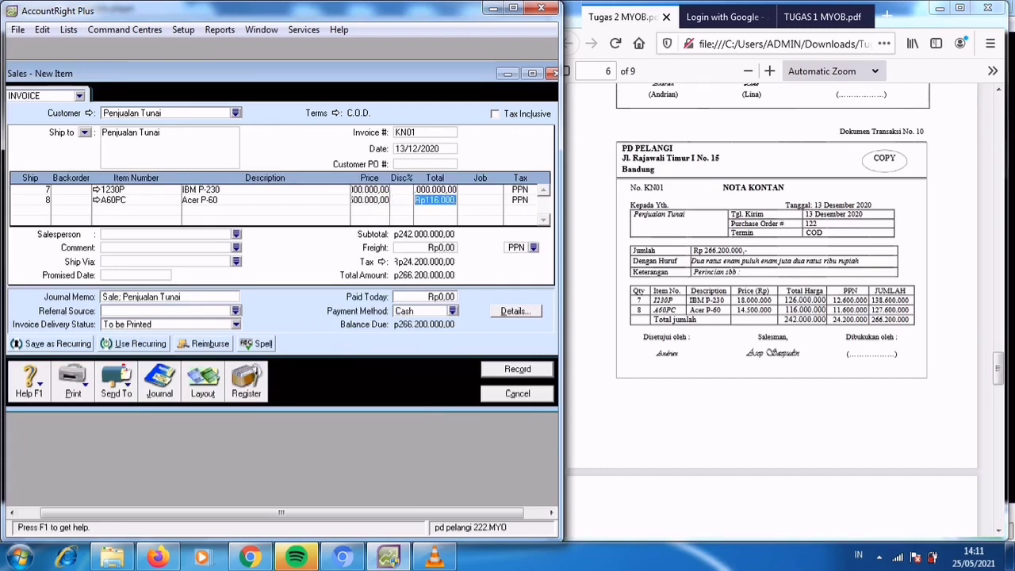
pyautogui.press('Tab')
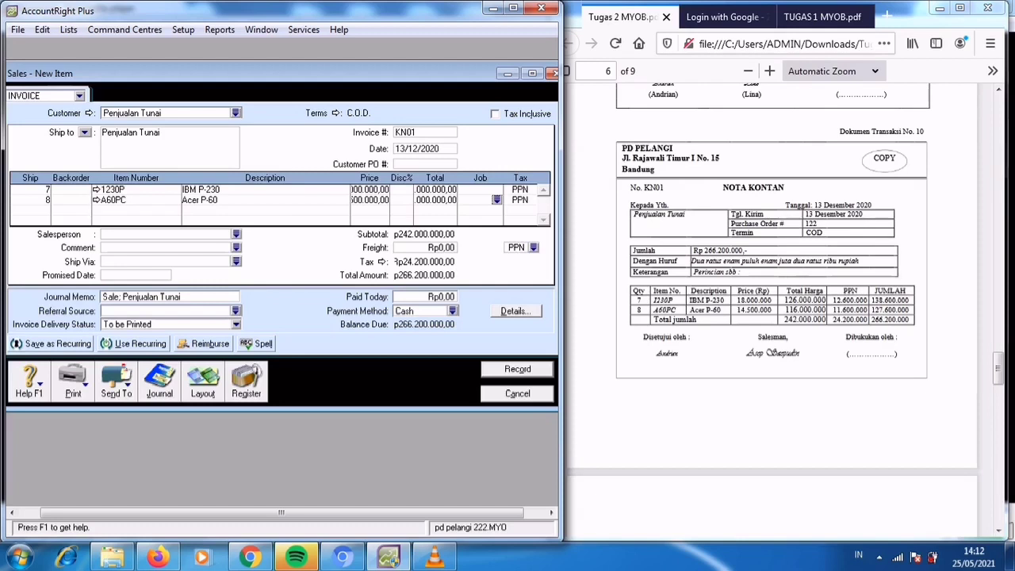
pyautogui.press('Return')
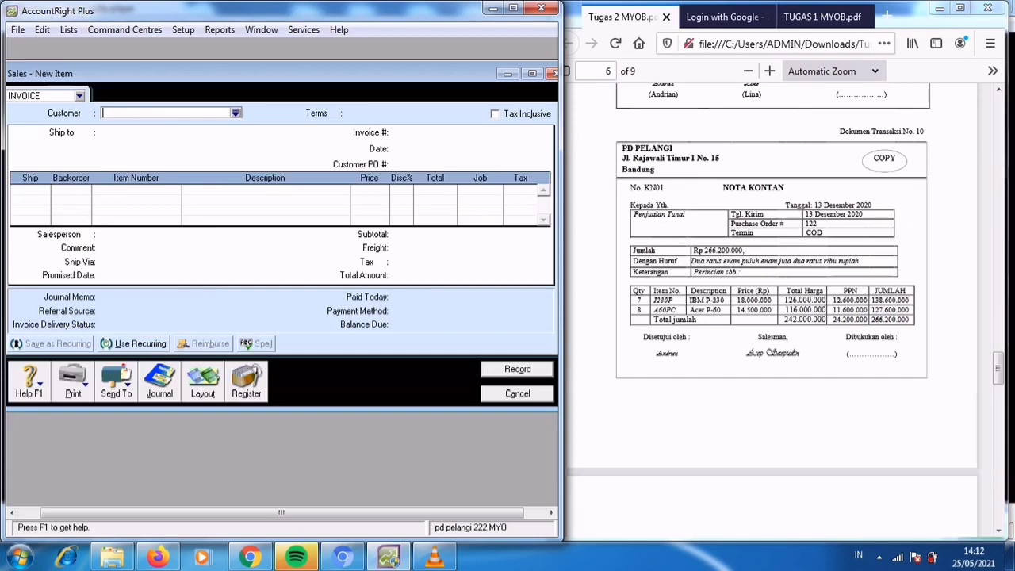
pyautogui.press('Escape')
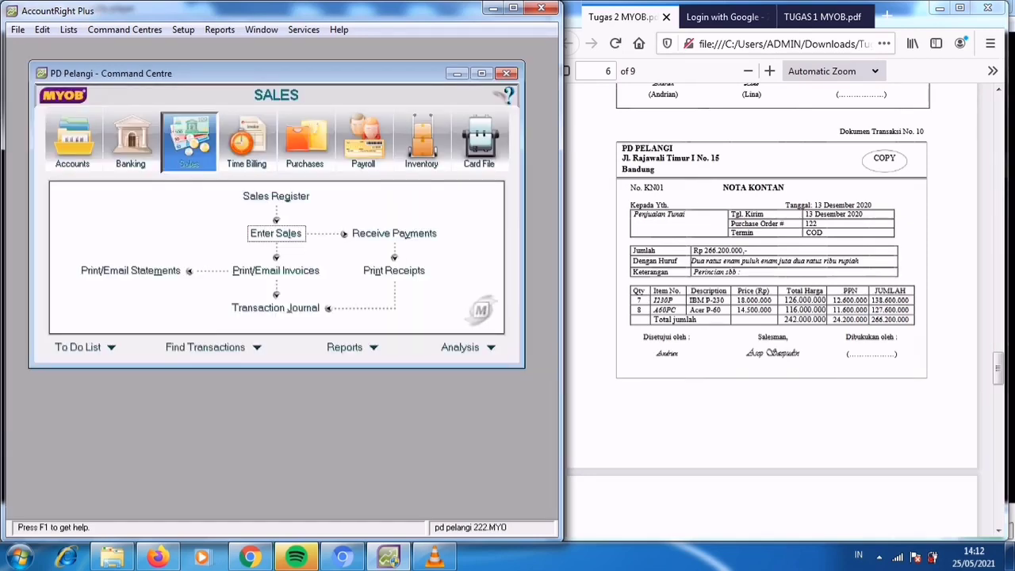
# Start a new sale with the Item layout for customer Techno Computer, following transaction document no. 11 in the PDF.
pyautogui.hotkey('alt', 'Tab')
pyautogui.scroll(-6, 772, 310)
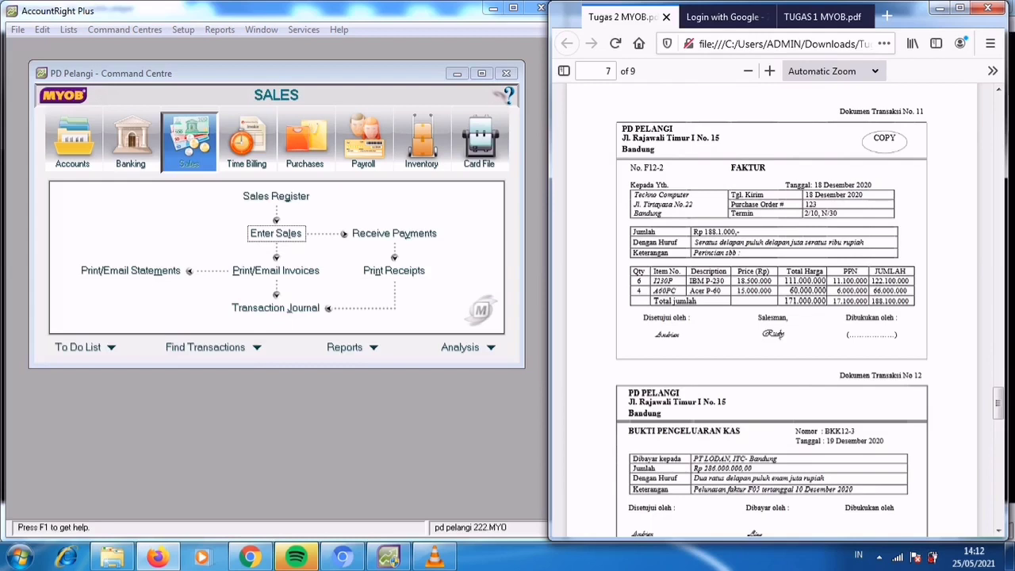
pyautogui.hotkey('alt', 'Tab')
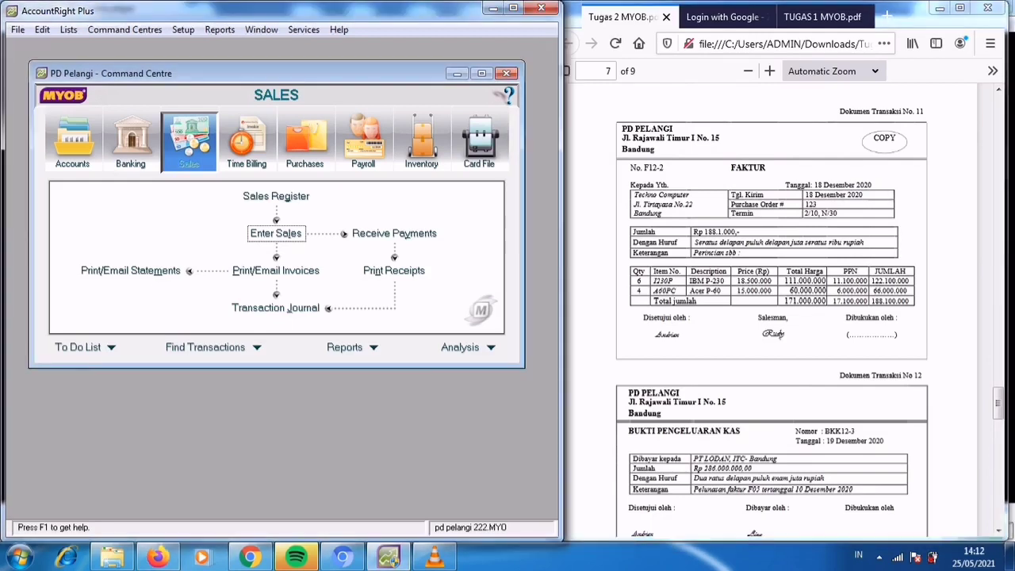
pyautogui.press('Return')
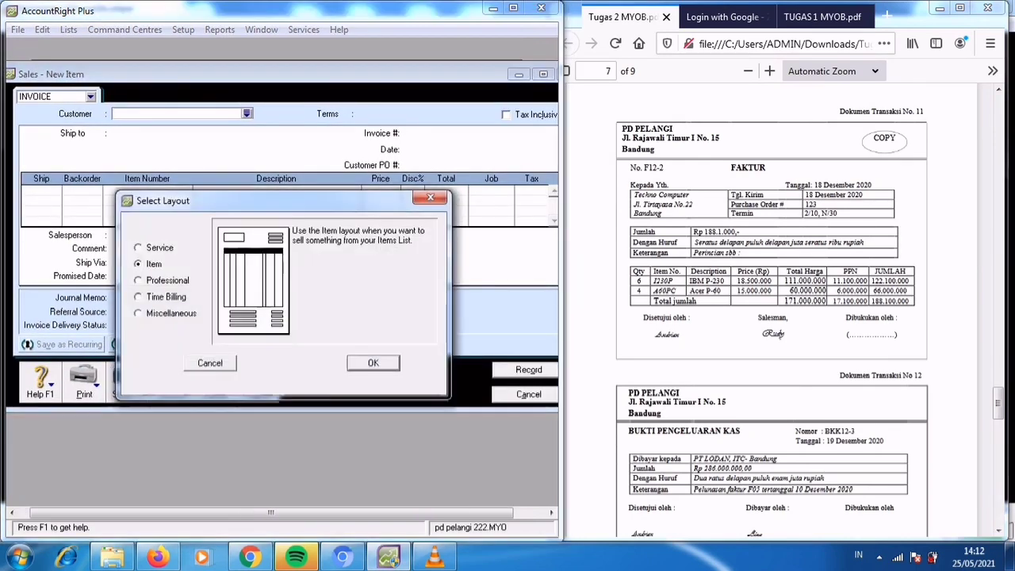
pyautogui.press('Return')
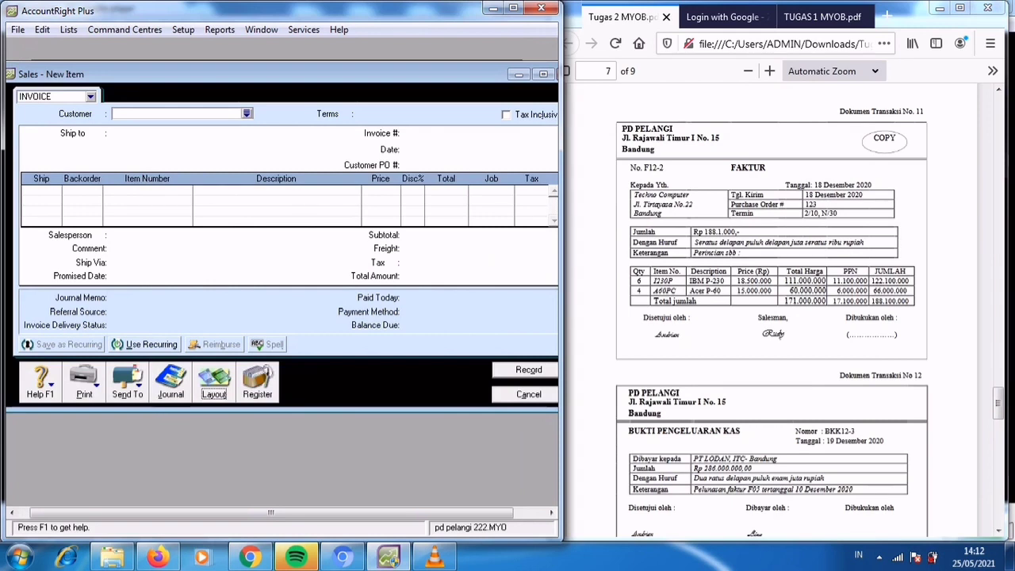
pyautogui.click(246, 113)
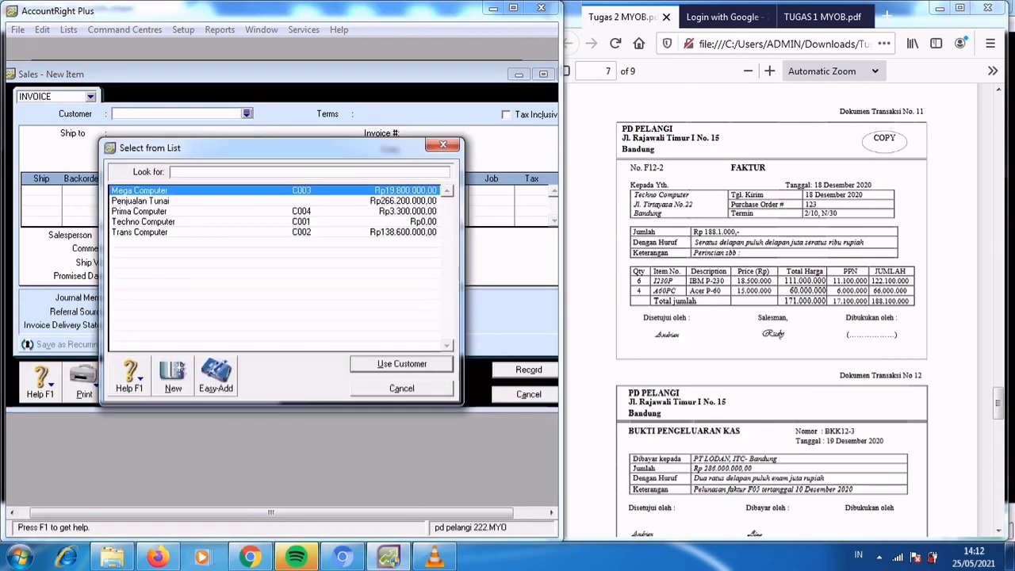
pyautogui.click(144, 222)
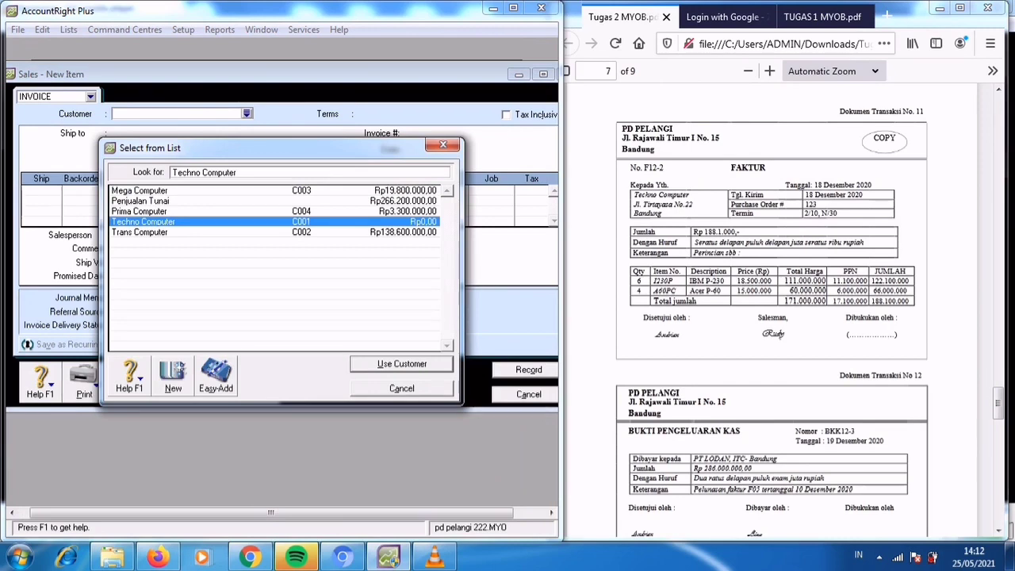
pyautogui.press('Return')
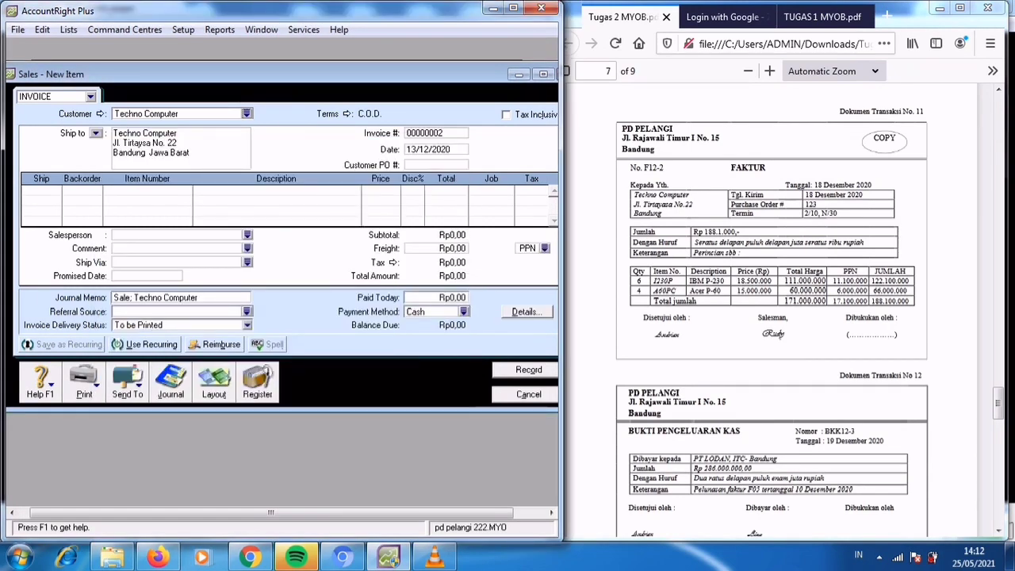
# Set the invoice's credit terms to In a Given # of Days with 30 balance due days.
pyautogui.click(348, 114)
pyautogui.click(420, 177)
pyautogui.click(419, 177)
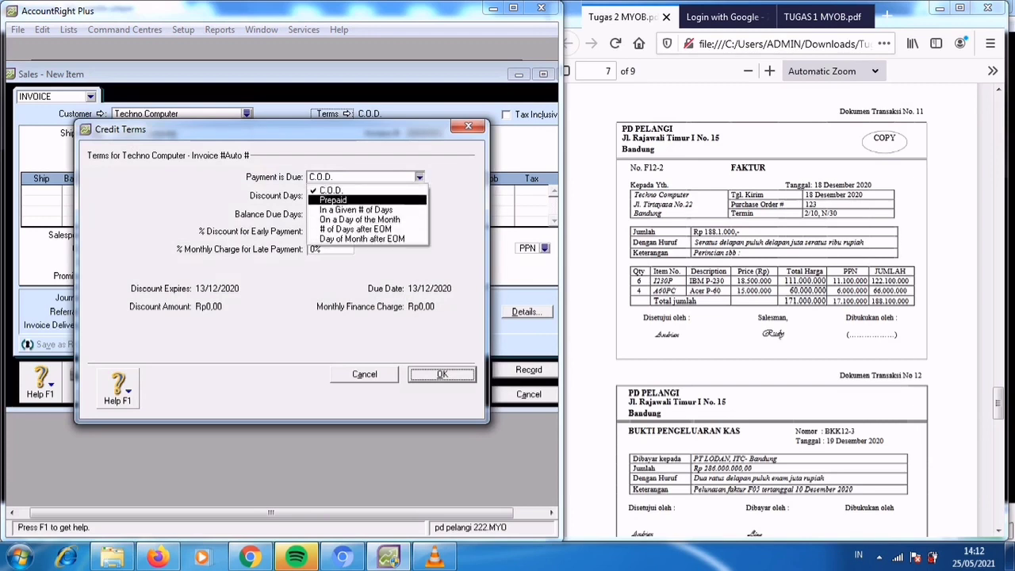
pyautogui.click(349, 210)
pyautogui.doubleClick(314, 214)
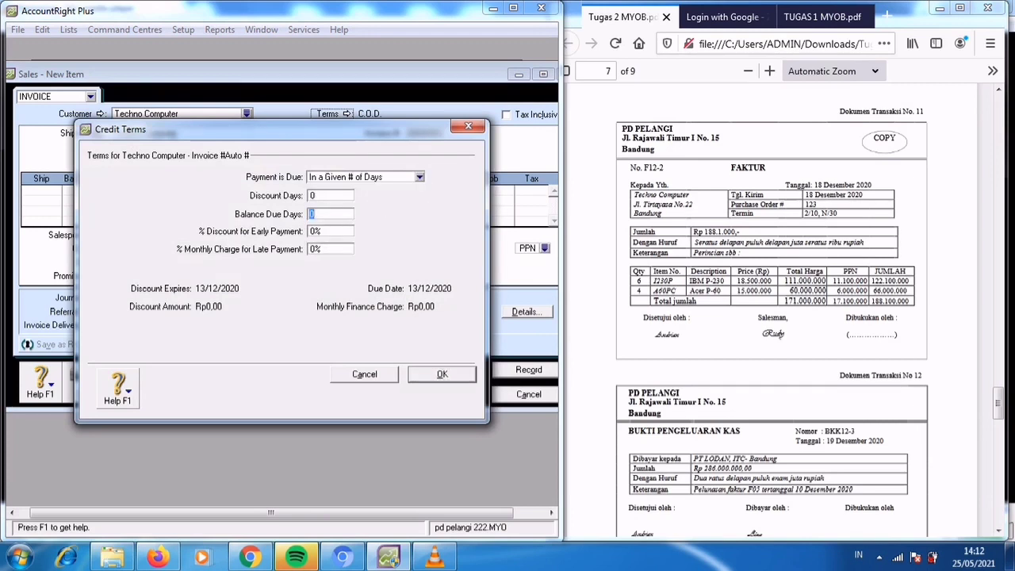
pyautogui.write('30')
pyautogui.press('Return')
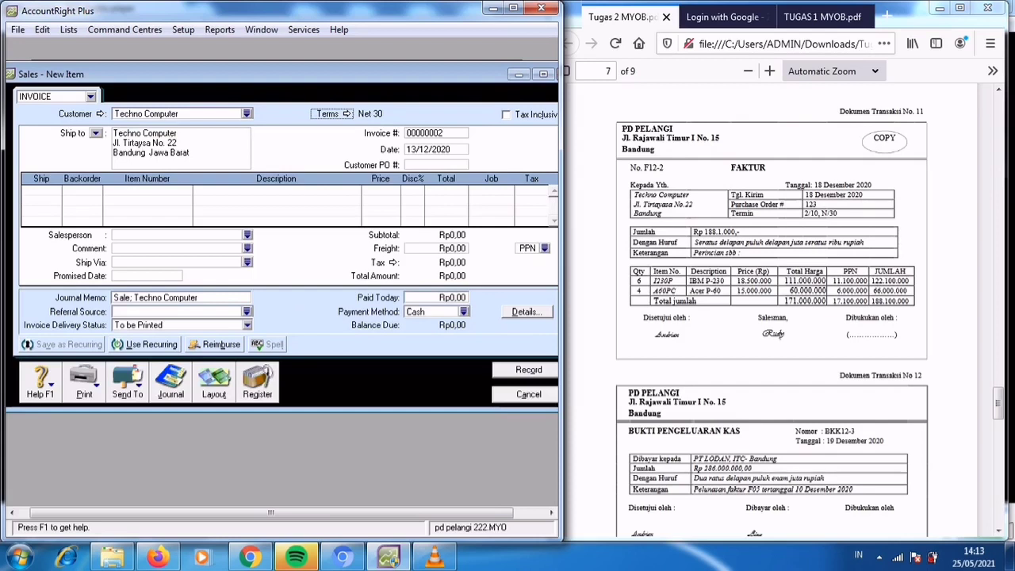
# Set the invoice number to F12-2 and the invoice date to 18/12/2020.
pyautogui.press('Tab')
pyautogui.write('F12')
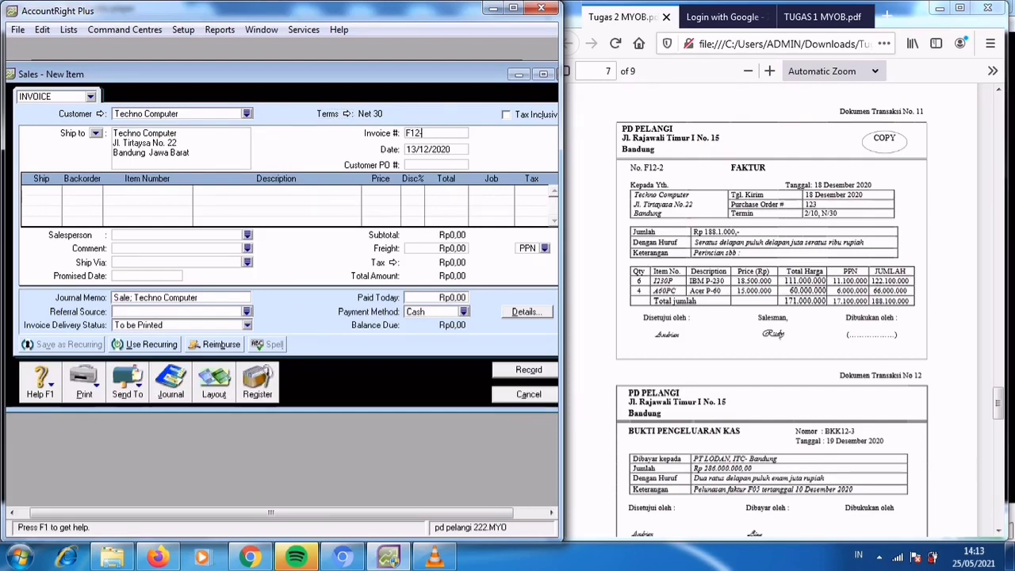
pyautogui.write('-2')
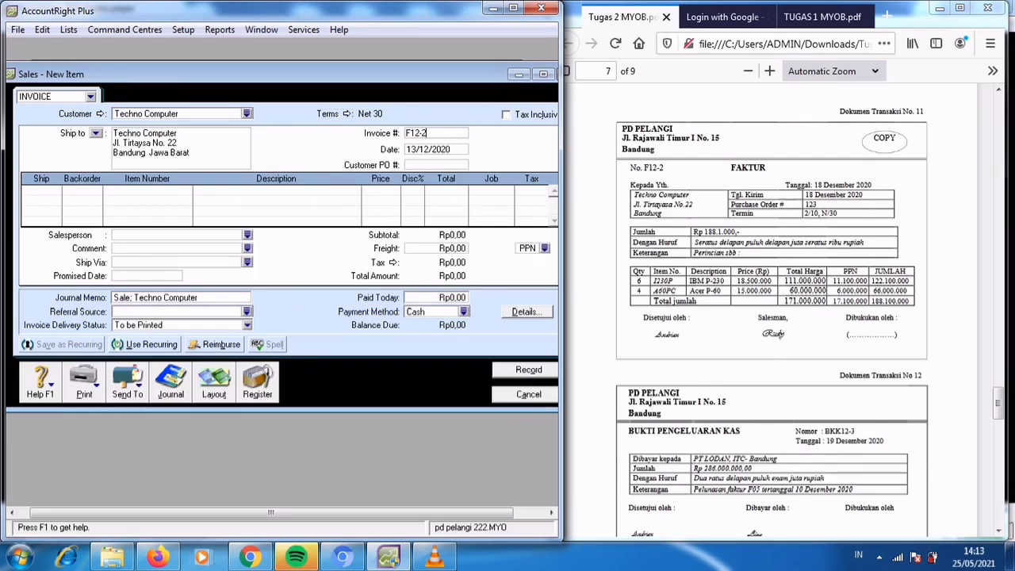
pyautogui.press('Tab')
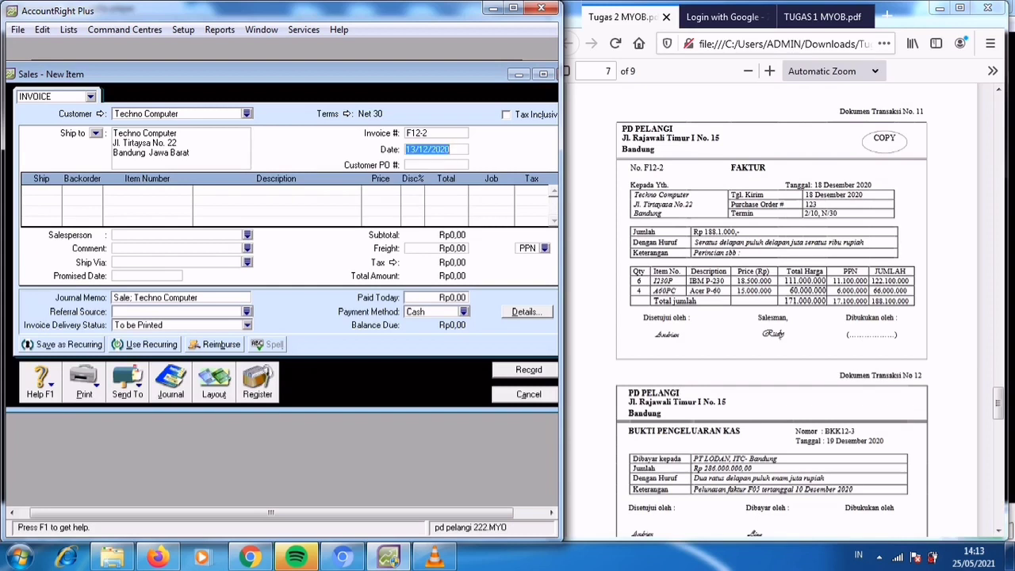
pyautogui.write('18/12/2020')
pyautogui.press('Tab')
# Add an invoice line for 6 units of item 1230P (IBM P-230) at a price of Rp18.500.000 each.
pyautogui.press('Tab')
pyautogui.write('6')
pyautogui.press('Tab')
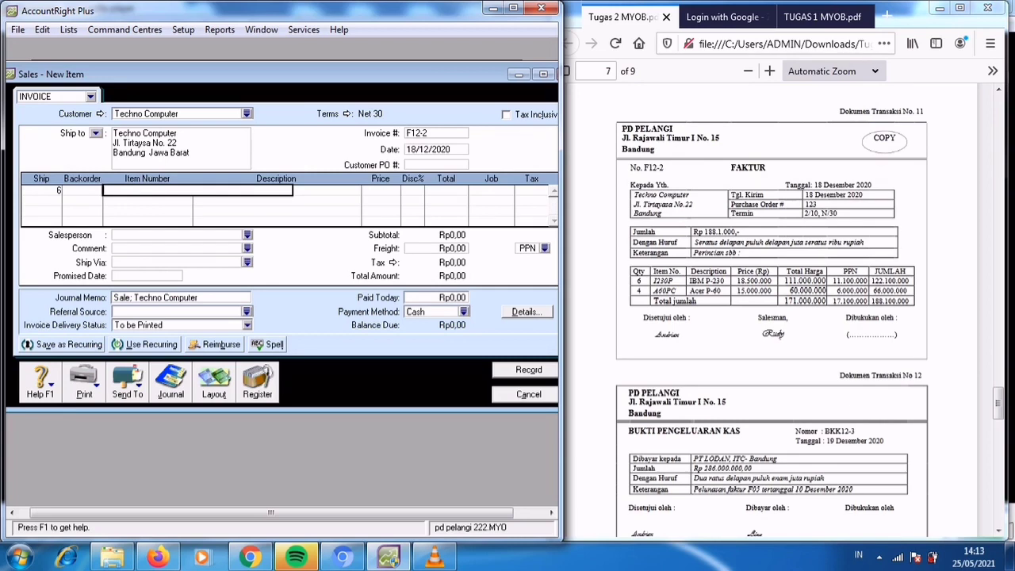
pyautogui.write('123')
pyautogui.press('Tab')
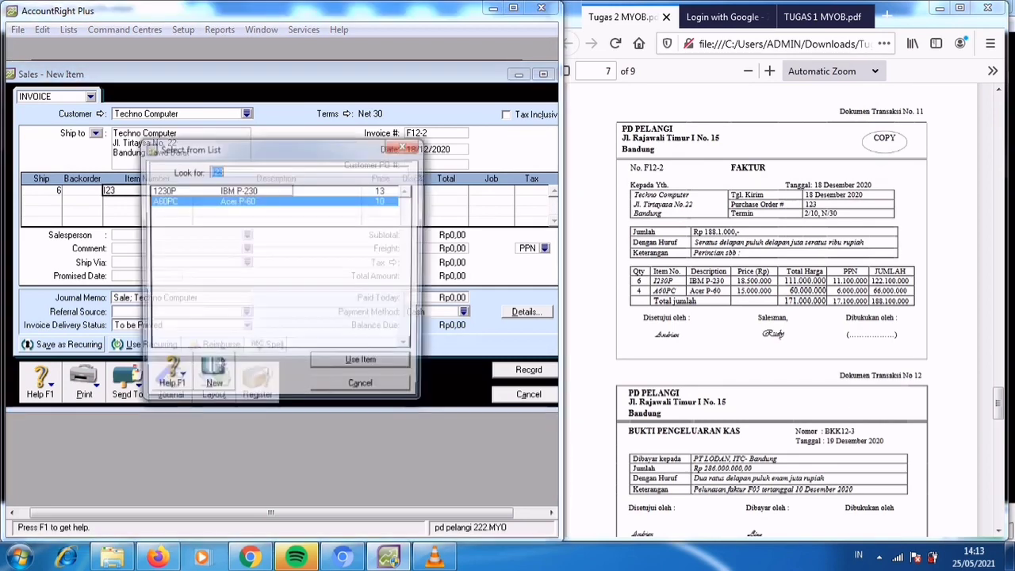
pyautogui.press('Up')
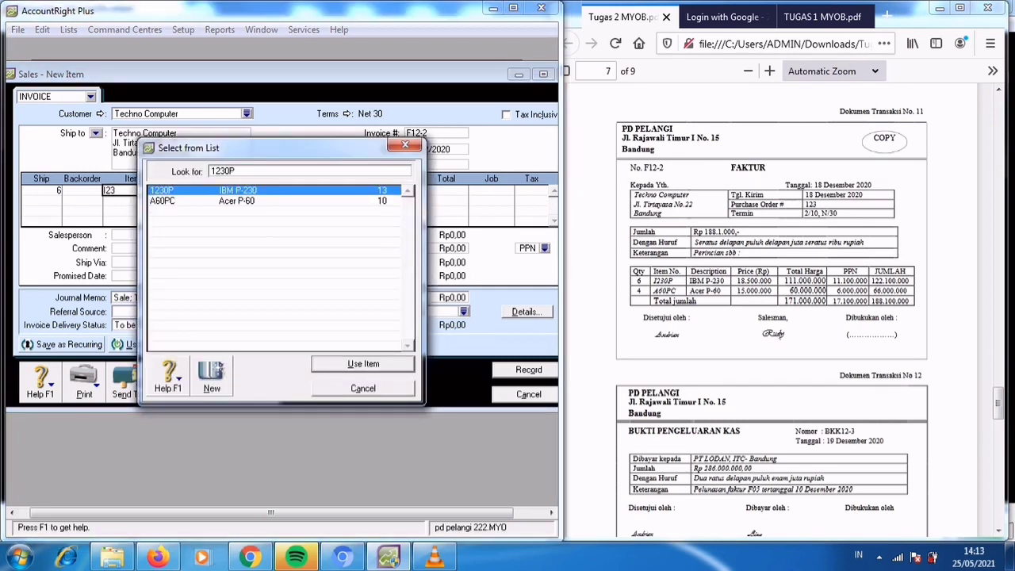
pyautogui.press('Return')
pyautogui.press('Tab')
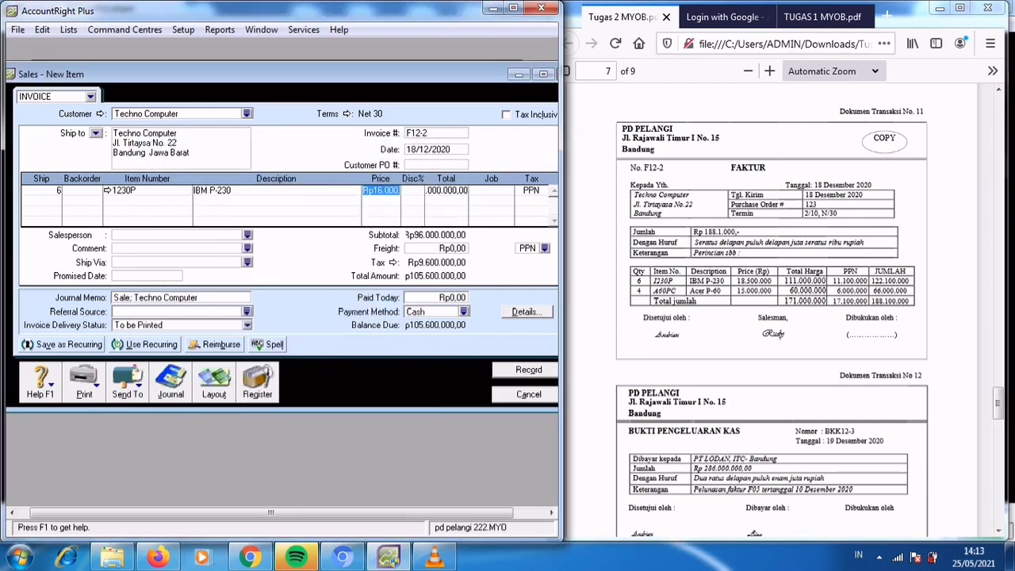
pyautogui.write('1850000')
pyautogui.press('Tab')
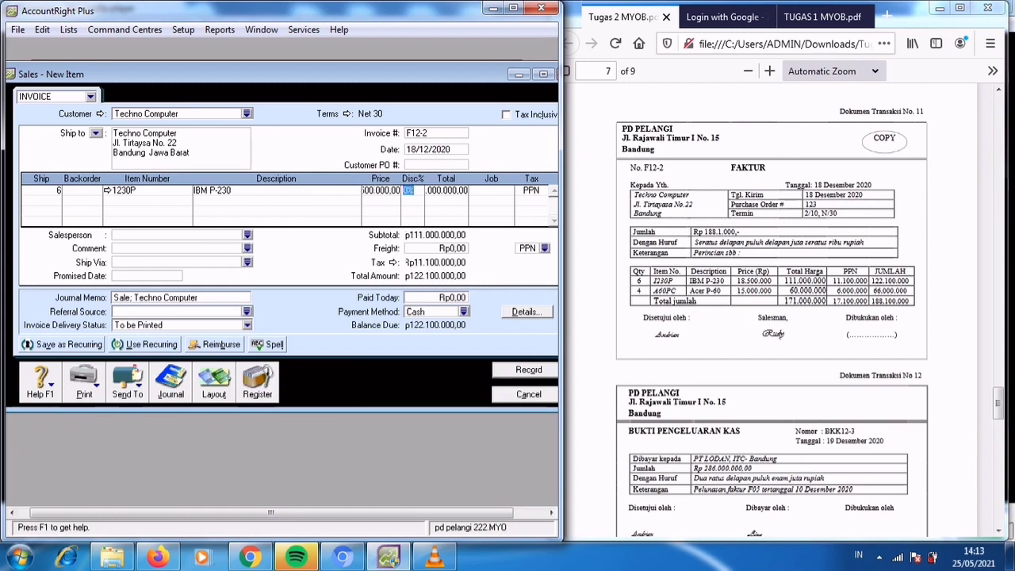
# Add a second invoice line for 4 units of item A60PC (Acer P-60) at Rp15.000.000 each.
pyautogui.press('Tab')
pyautogui.press('Tab')
pyautogui.press('Tab')
pyautogui.write('4')
pyautogui.press('Tab')
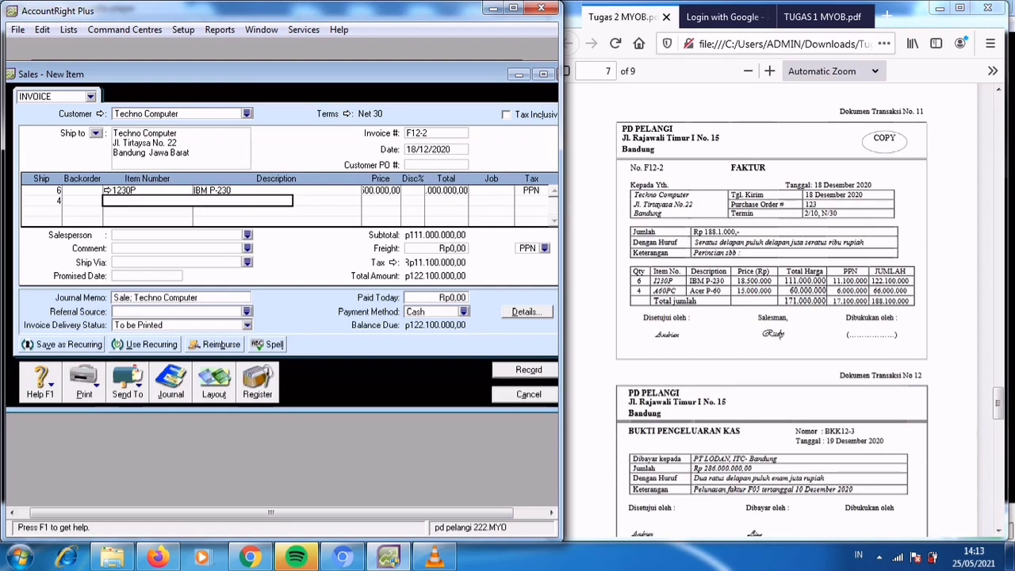
pyautogui.write('A60PC')
pyautogui.press('Tab')
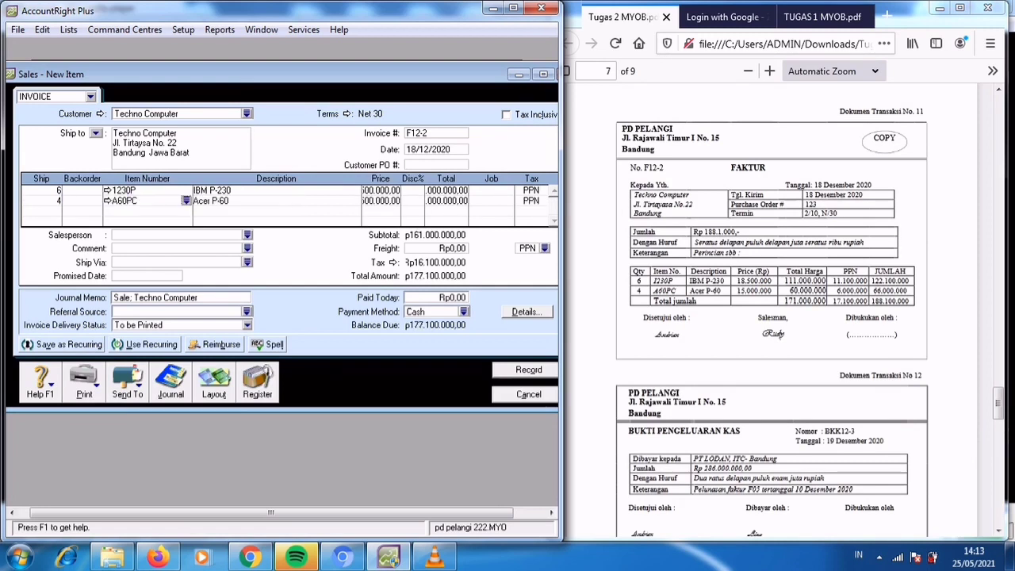
pyautogui.press('Tab')
pyautogui.press('Tab')
pyautogui.write('15000000')
pyautogui.press('Tab')
pyautogui.press('Tab')
# Record invoice F12-2, bring transaction document no. 12 into view in the PDF, and close the sales entry form.
pyautogui.click(528, 370)
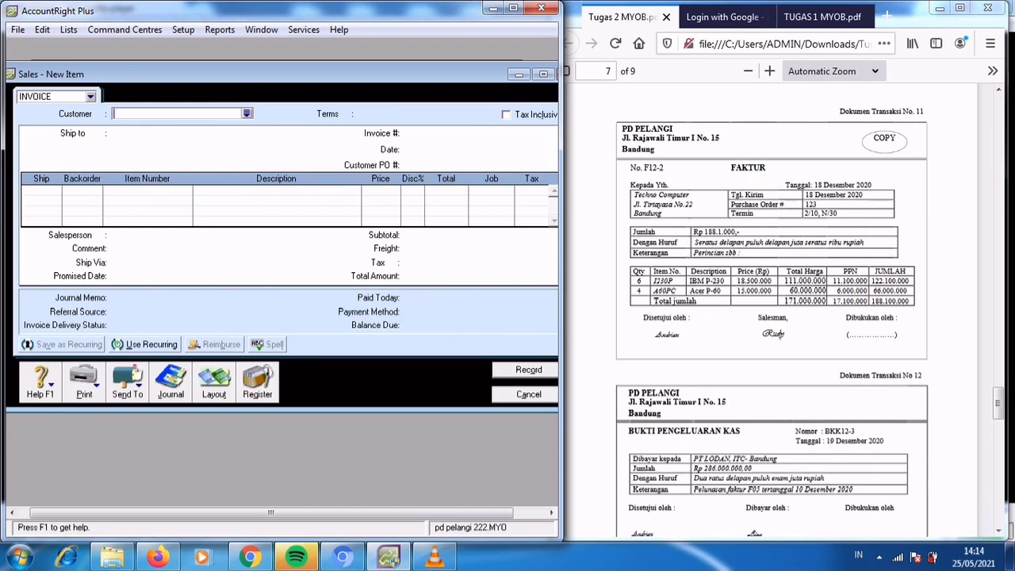
pyautogui.click(771, 317)
pyautogui.scroll(-3, 771, 317)
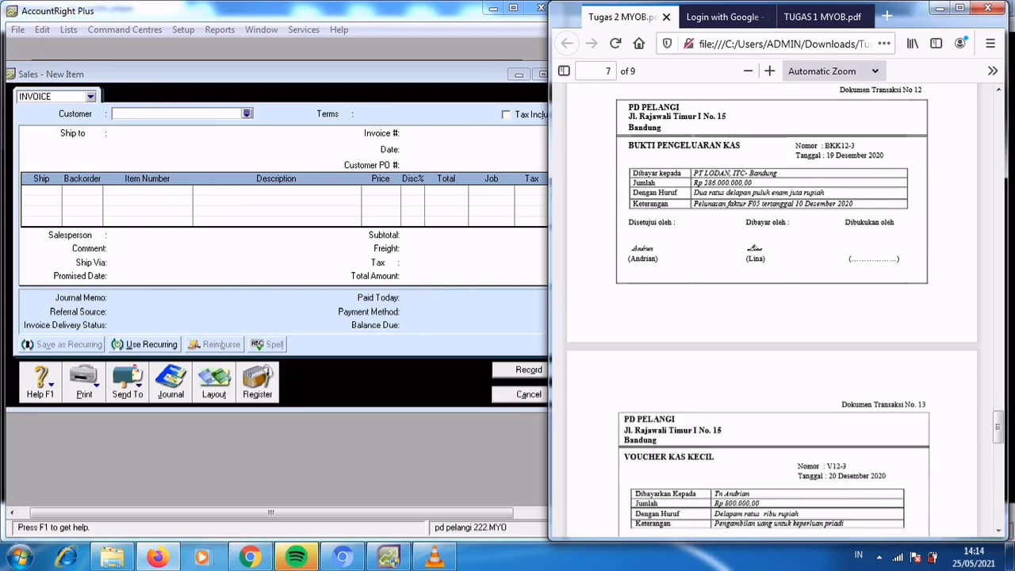
pyautogui.click(525, 394)
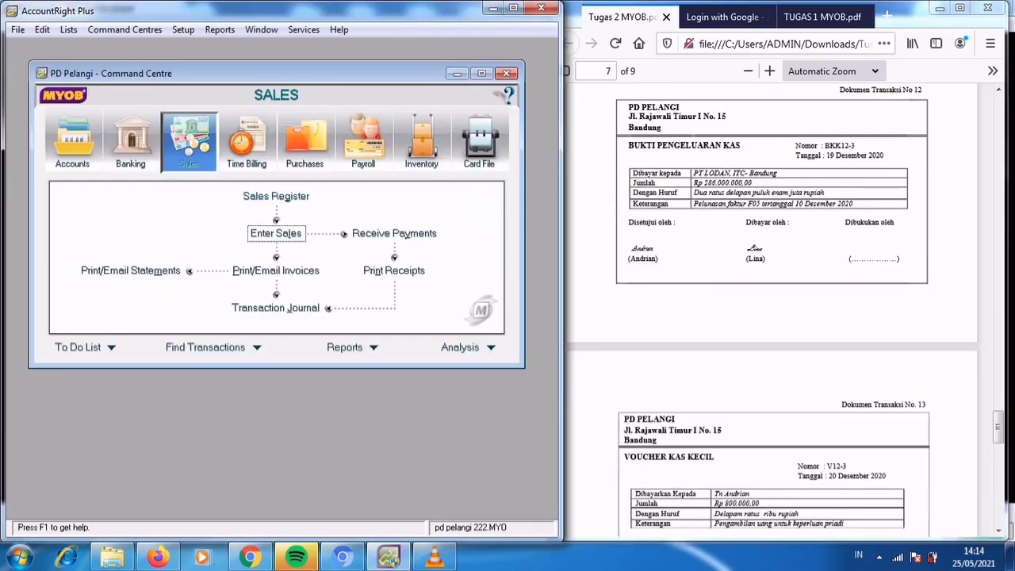
# Start a bill payment in Purchases for supplier PT Lodan.
pyautogui.click(304, 141)
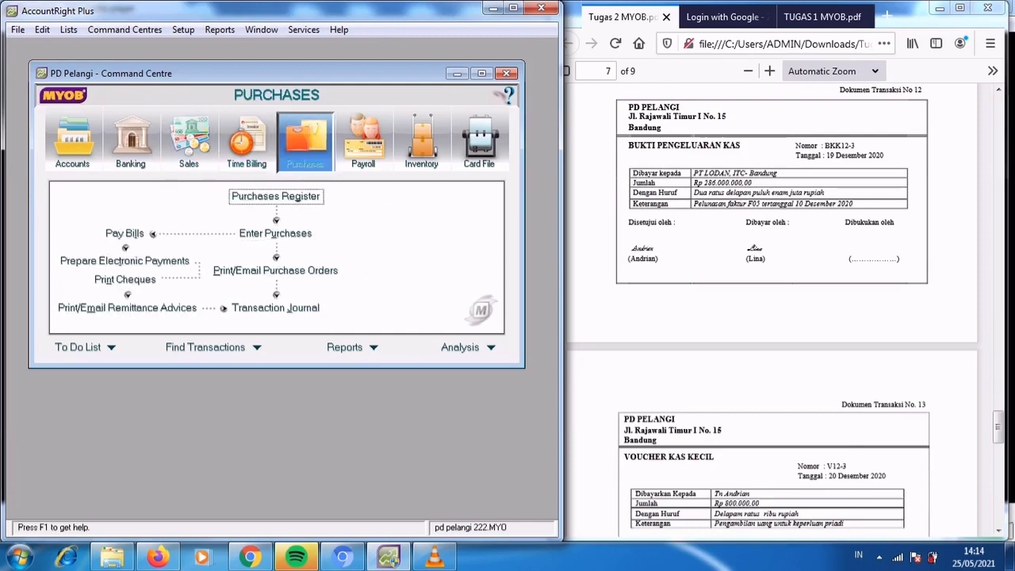
pyautogui.click(125, 233)
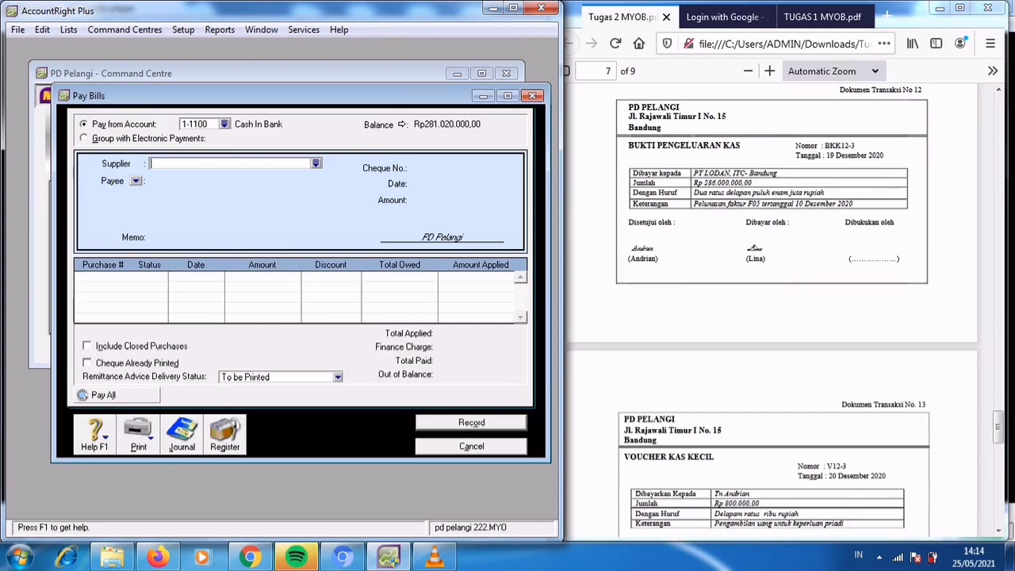
pyautogui.press('Tab')
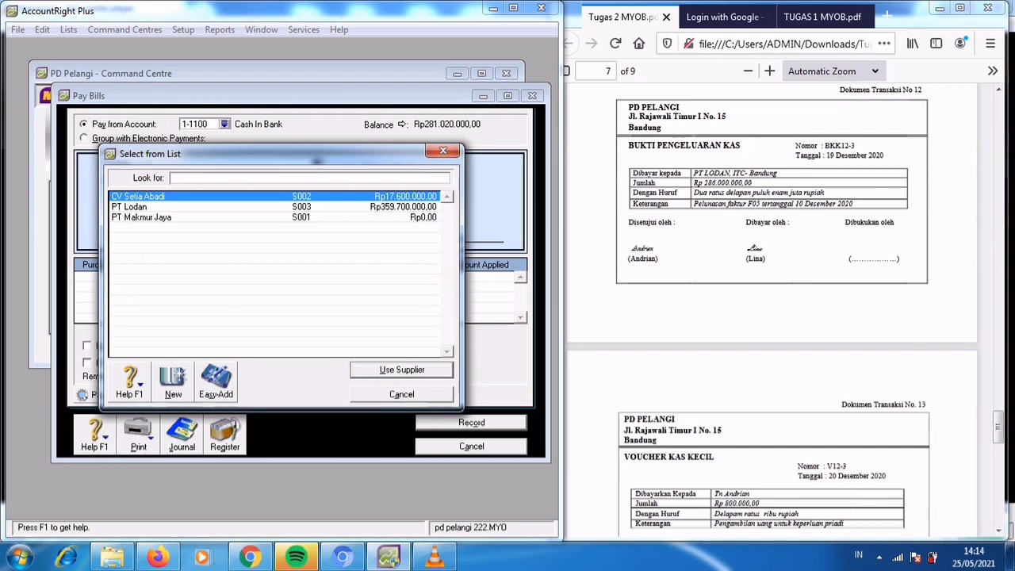
pyautogui.write('PT Lodan')
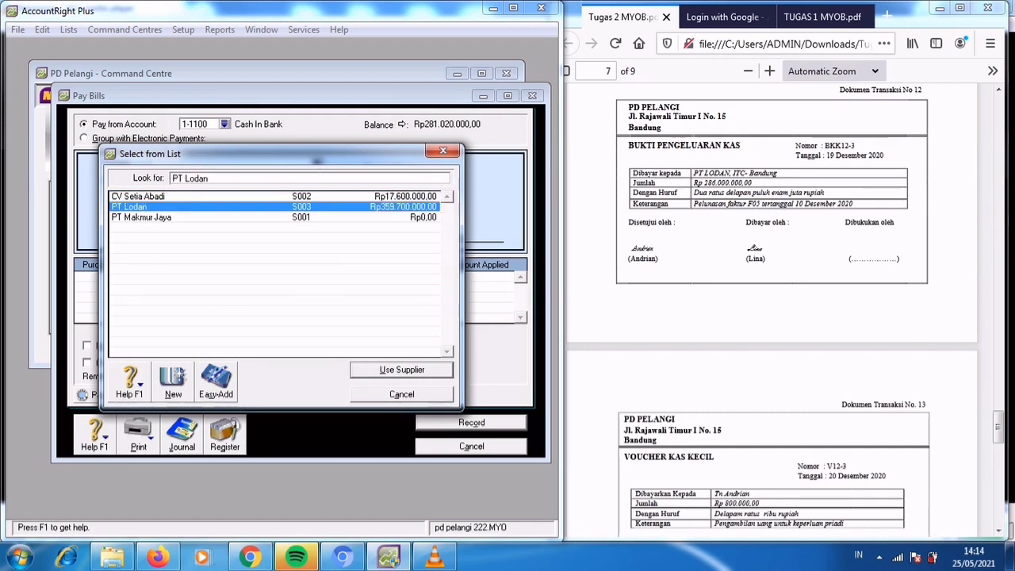
pyautogui.press('Return')
pyautogui.press('Tab')
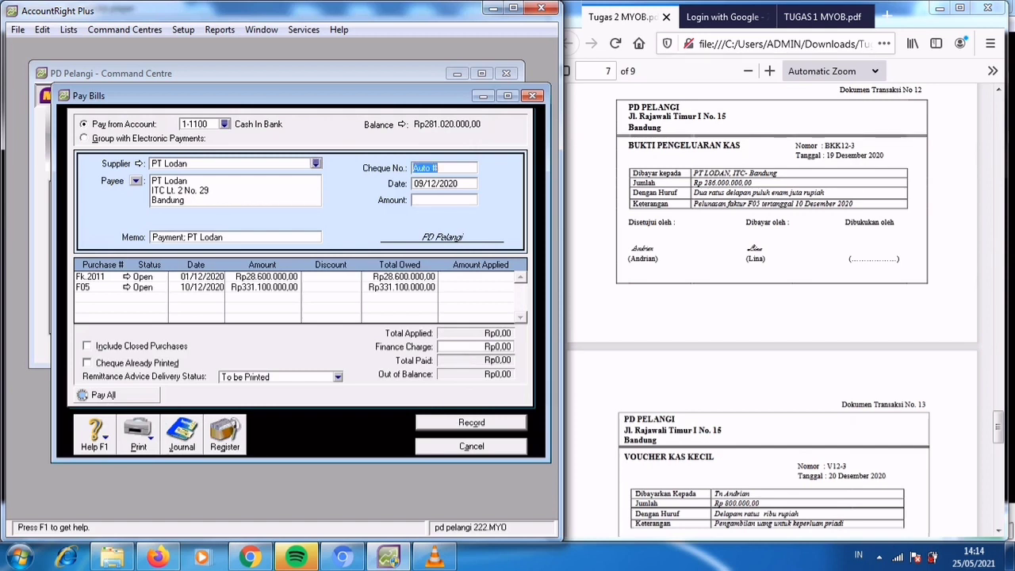
# Set the payment's cheque number to BKK12-3 and its date to 19/12/2020.
pyautogui.write('BKK12-3')
pyautogui.press('Tab')
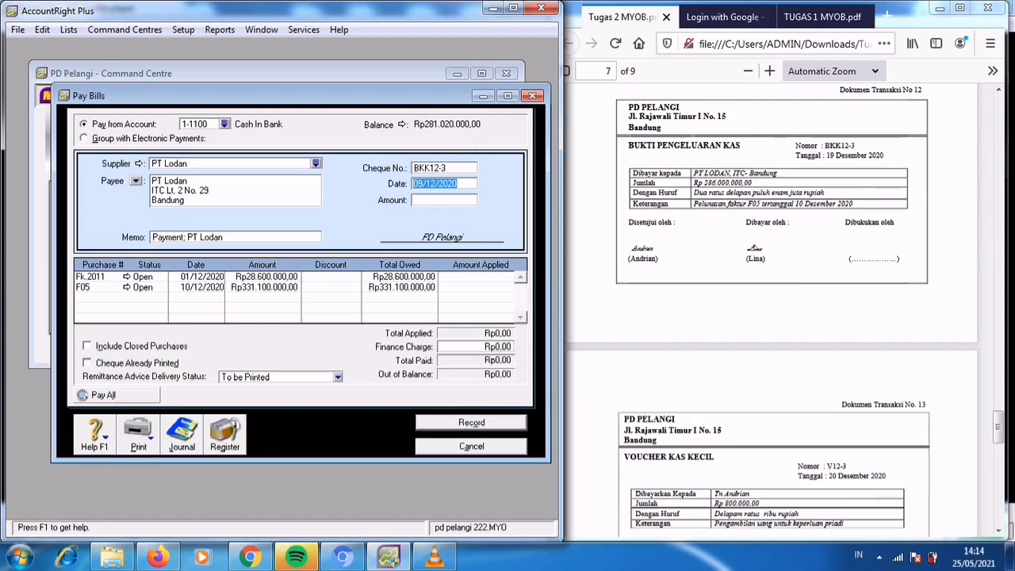
pyautogui.write('19/12/2020')
pyautogui.press('Tab')
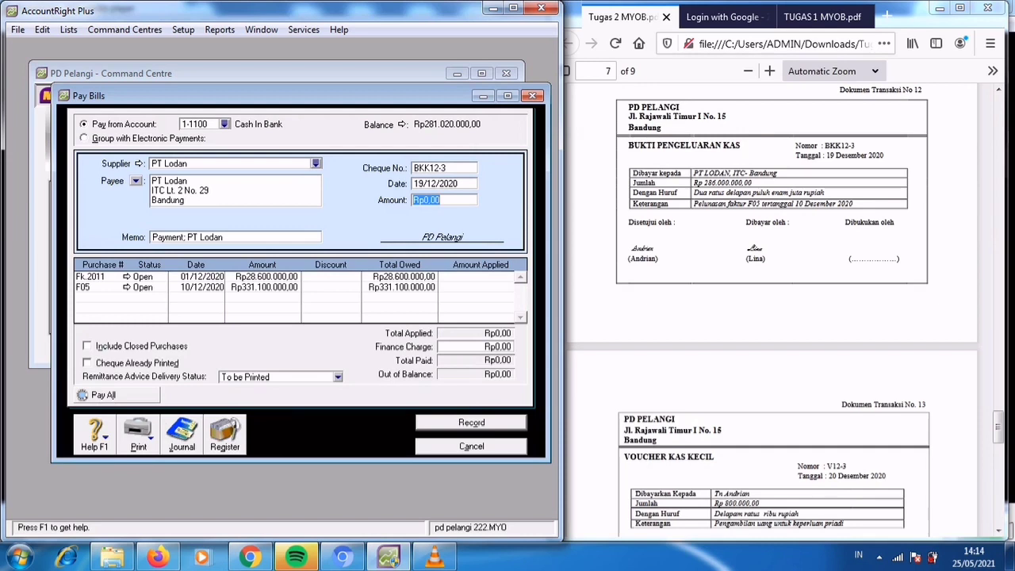
# Set the payment amount to Rp286.000.000.
pyautogui.write('286.000.000')
pyautogui.press('Tab')
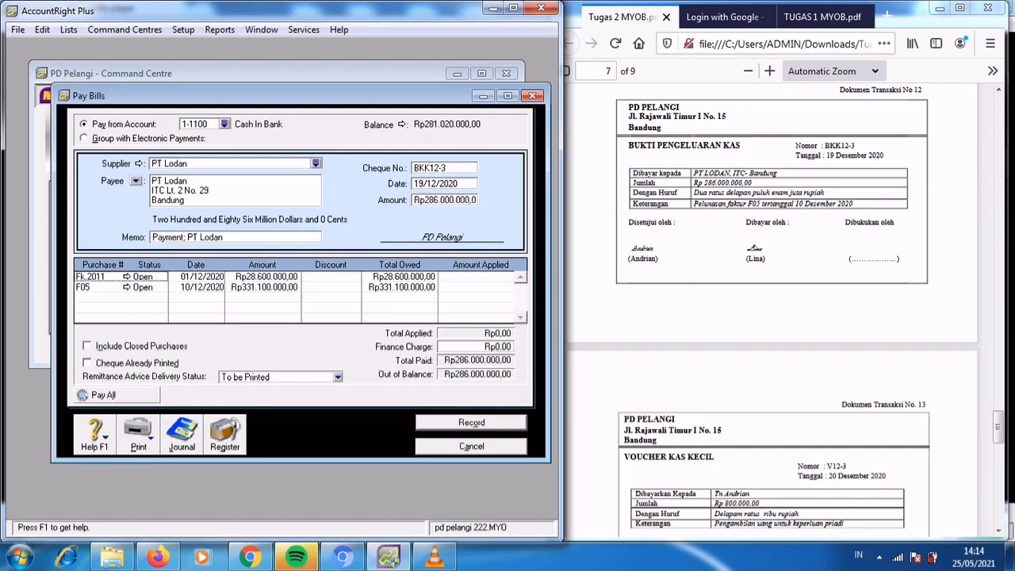
pyautogui.press('Tab')
# Replace the payment memo with "Pelunasan Faktur F05 tertanggal 10 Desember 2020".
pyautogui.click(188, 237)
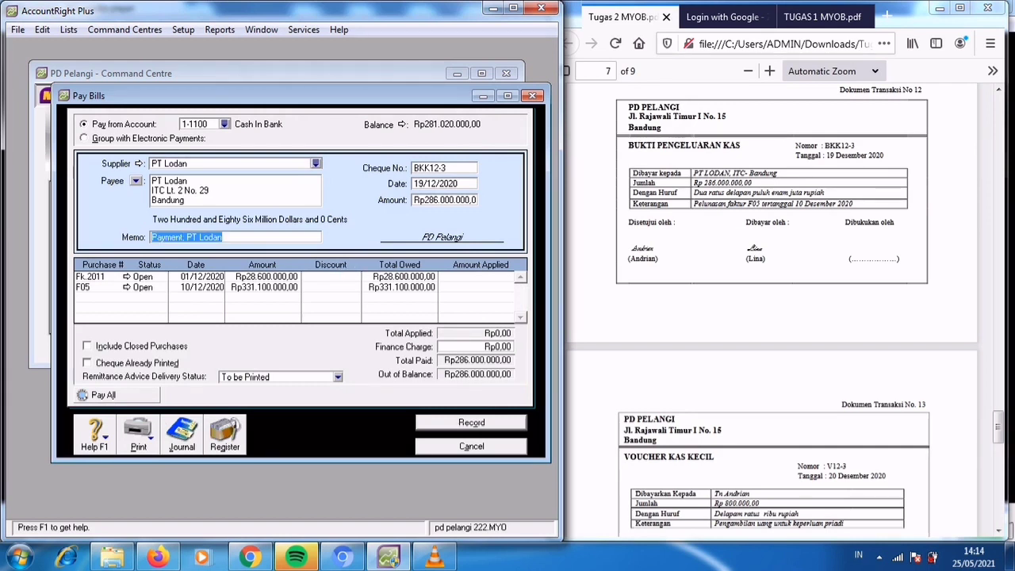
pyautogui.write('Pelunasan ')
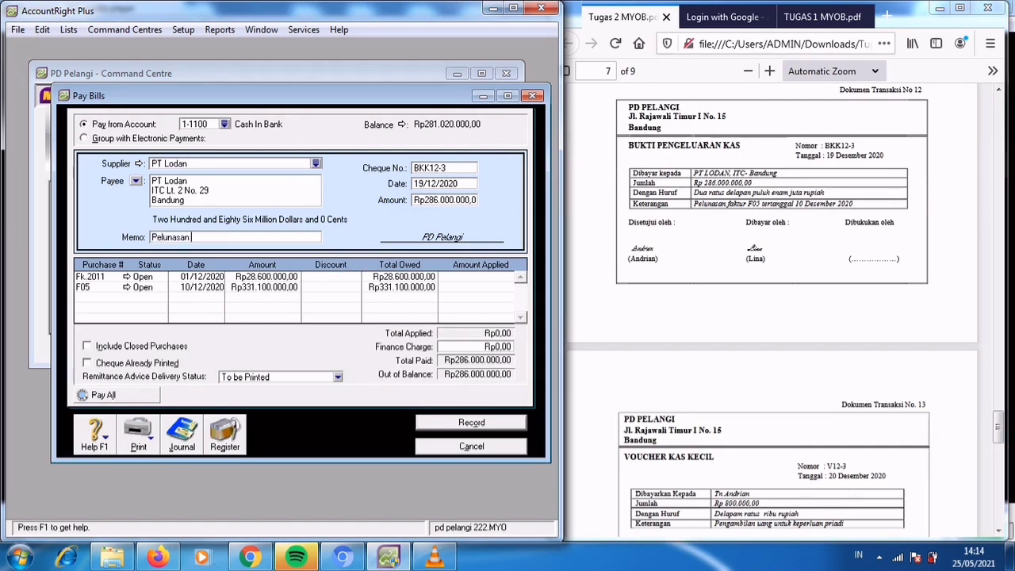
pyautogui.write('Faktur F05 tertanggal')
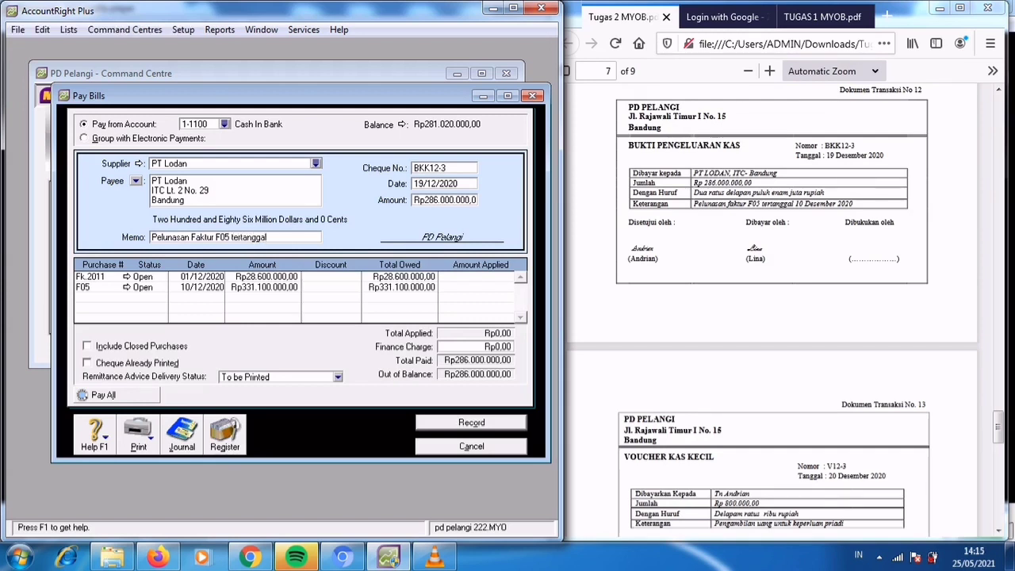
pyautogui.write(' 10 Desember 2020')
pyautogui.press('Tab')
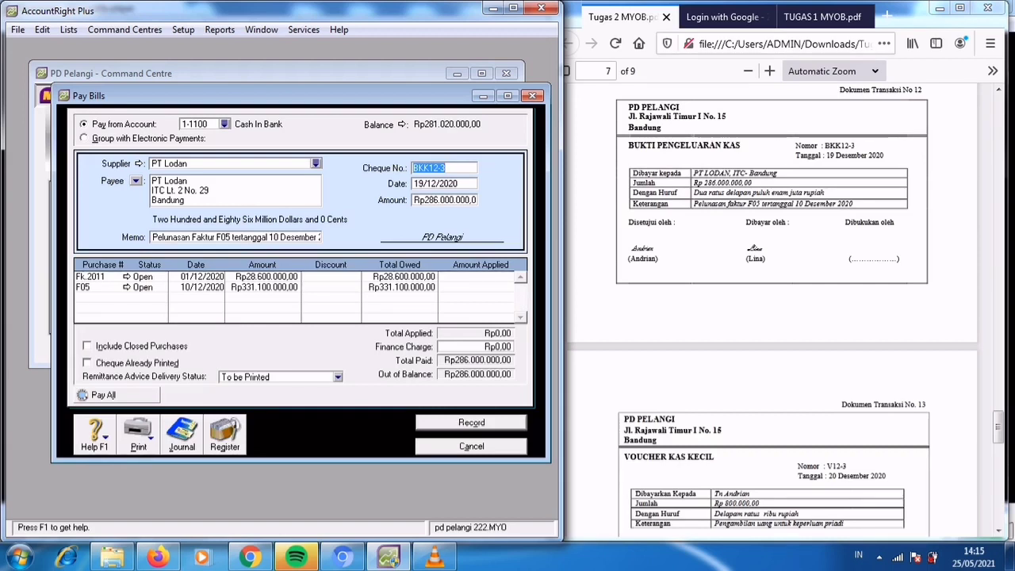
# Apply the PT Lodan payment as Rp28.600.000 to purchase Fk.2011 and Rp257.400.000 to F05, and record it.
pyautogui.press('Tab')
pyautogui.press('Tab')
pyautogui.press('Tab')
pyautogui.press('Tab')
pyautogui.press('Tab')
pyautogui.press('Tab')
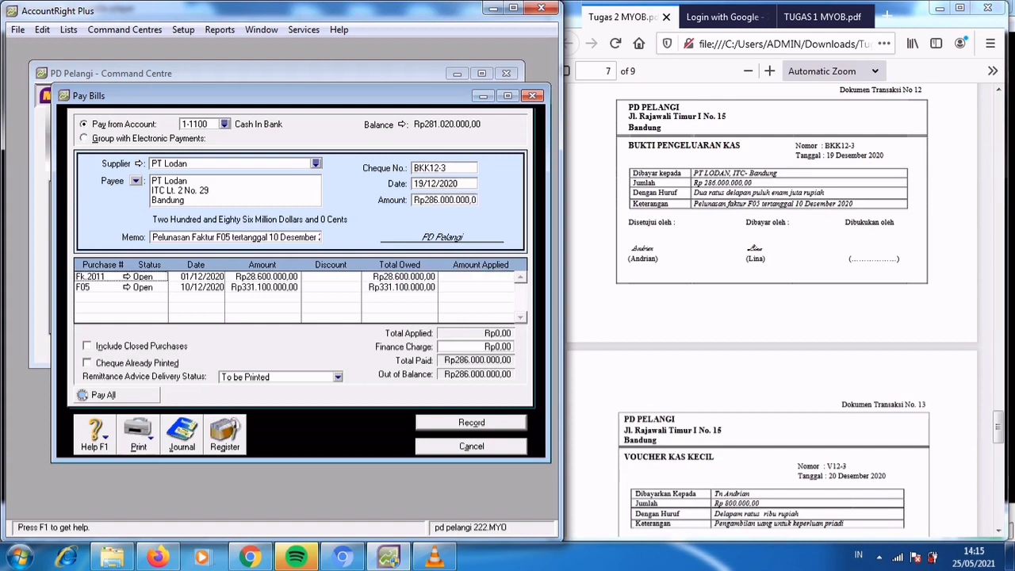
pyautogui.press('Tab')
pyautogui.press('Tab')
pyautogui.press('Tab')
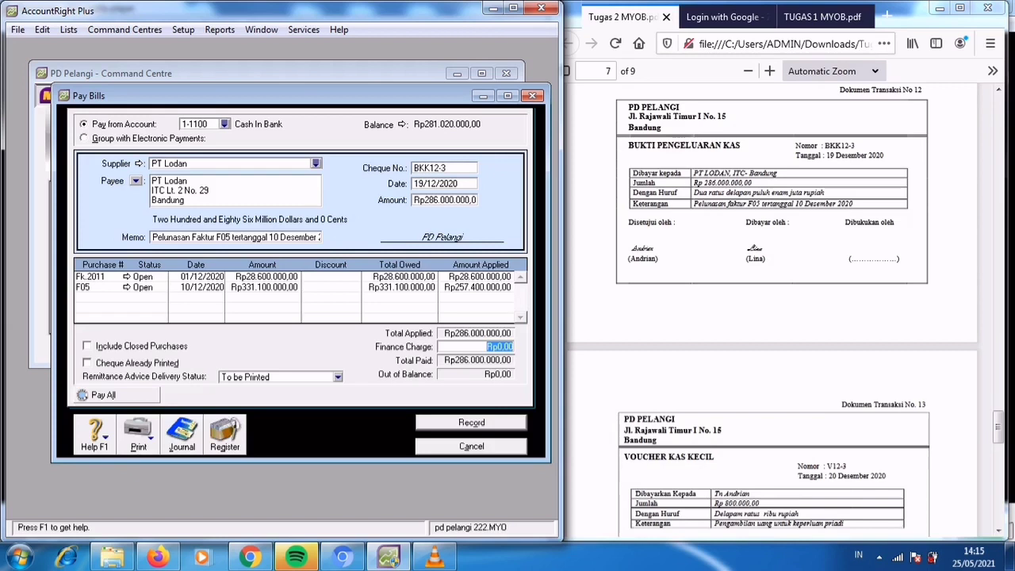
pyautogui.hotkey('ctrl', 'r')
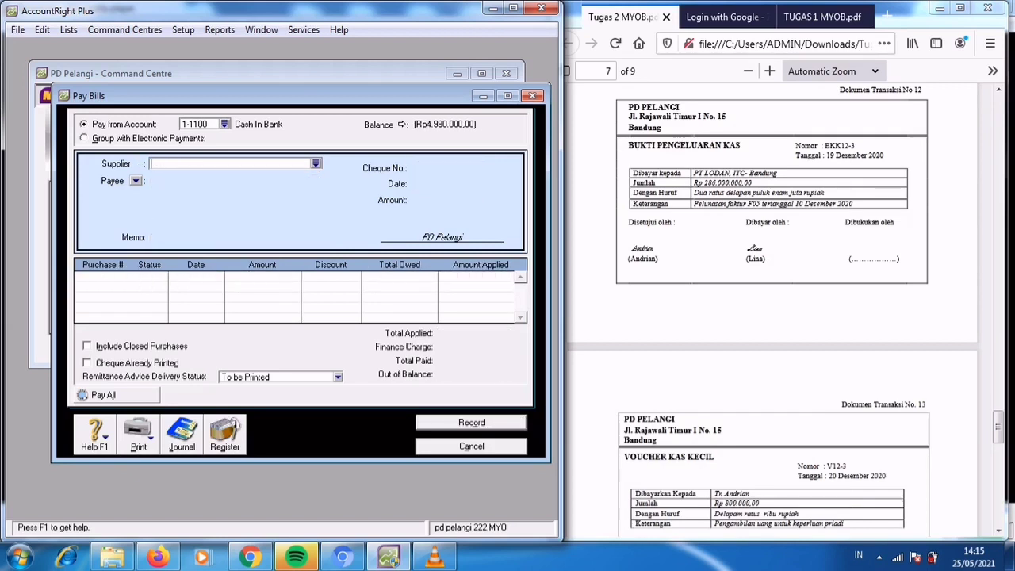
pyautogui.press('Escape')
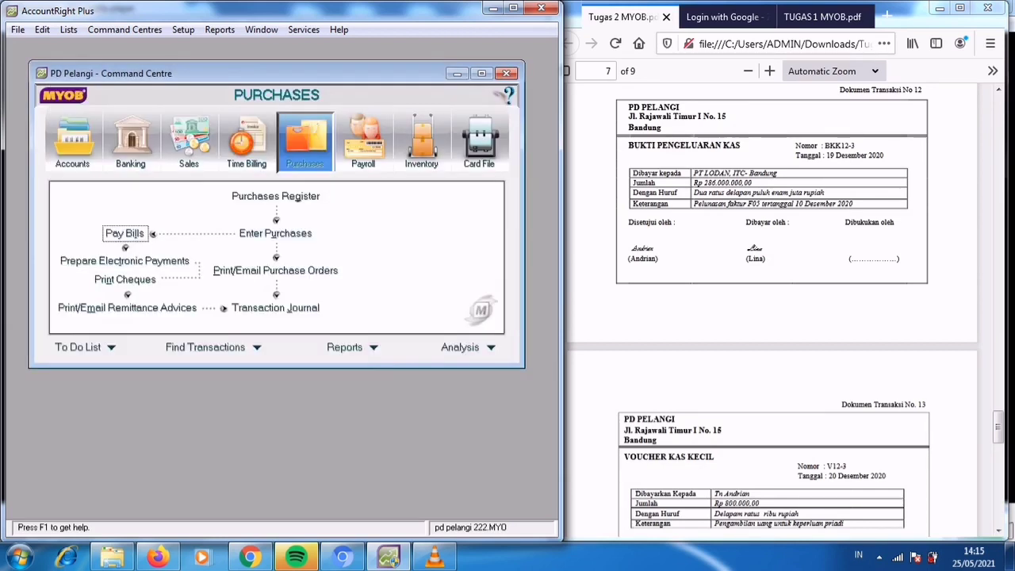
# Start a Spend Money transaction for Dokumen Transaksi No. 13, paying from account 1-1200 Petty Cash.
pyautogui.click(772, 317)
pyautogui.scroll(-3, 772, 317)
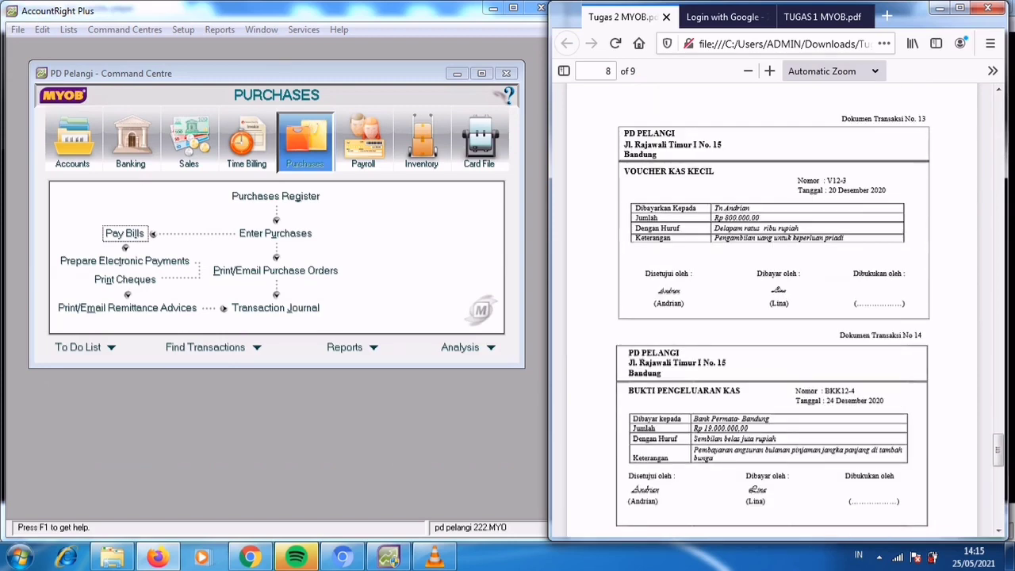
pyautogui.hotkey('alt', 'Tab')
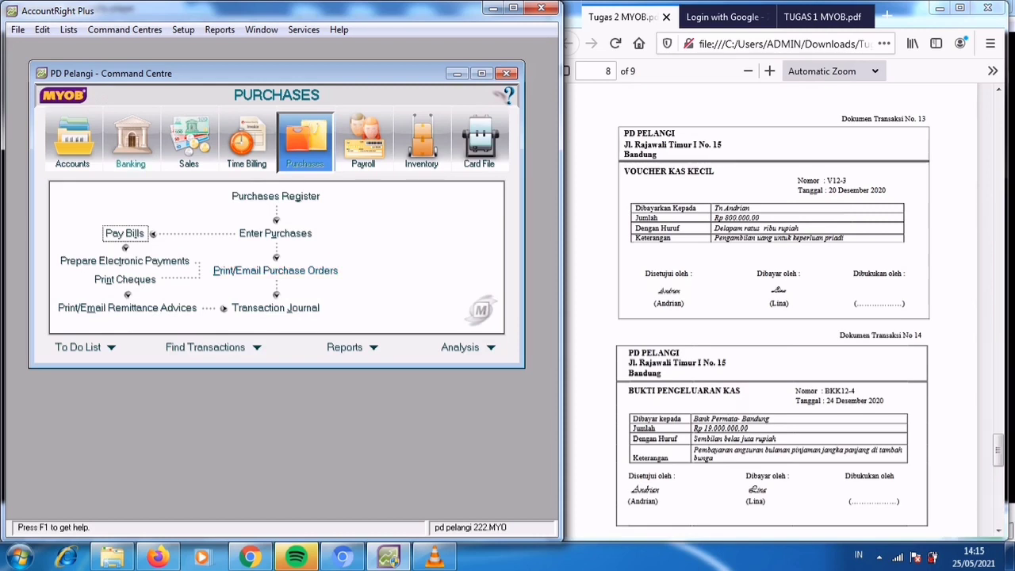
pyautogui.click(131, 144)
pyautogui.click(131, 204)
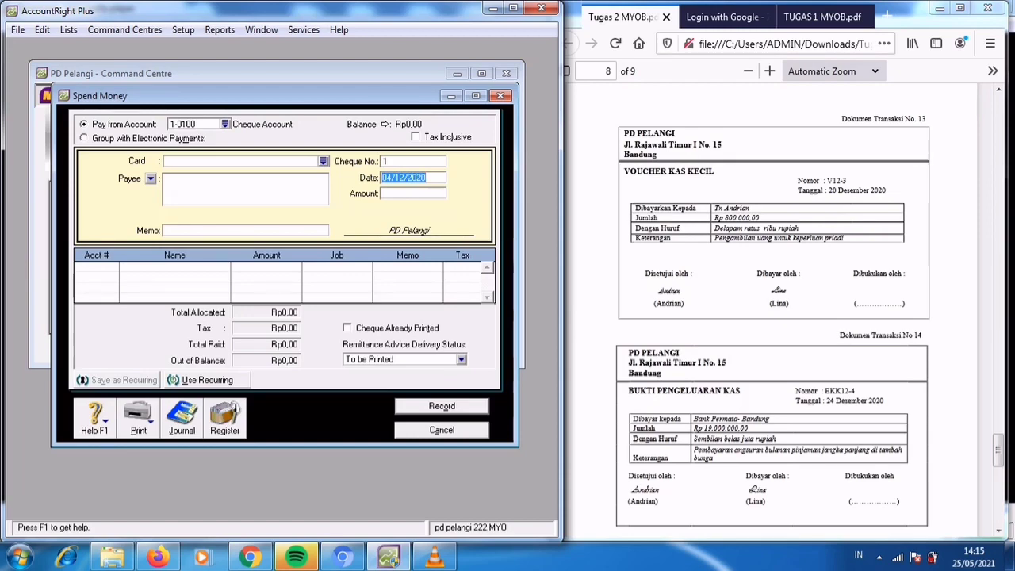
pyautogui.click(225, 124)
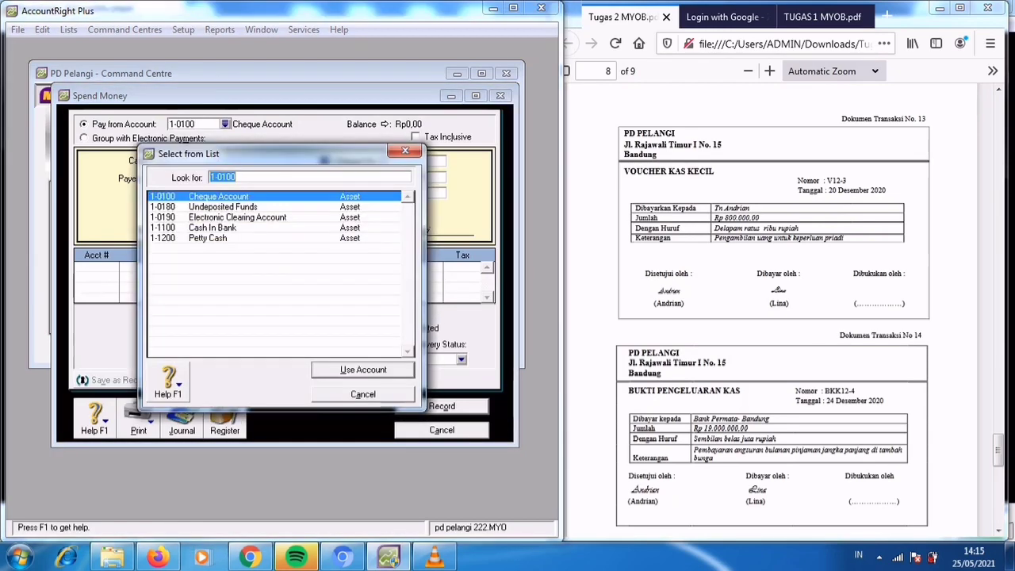
pyautogui.click(208, 237)
pyautogui.click(363, 370)
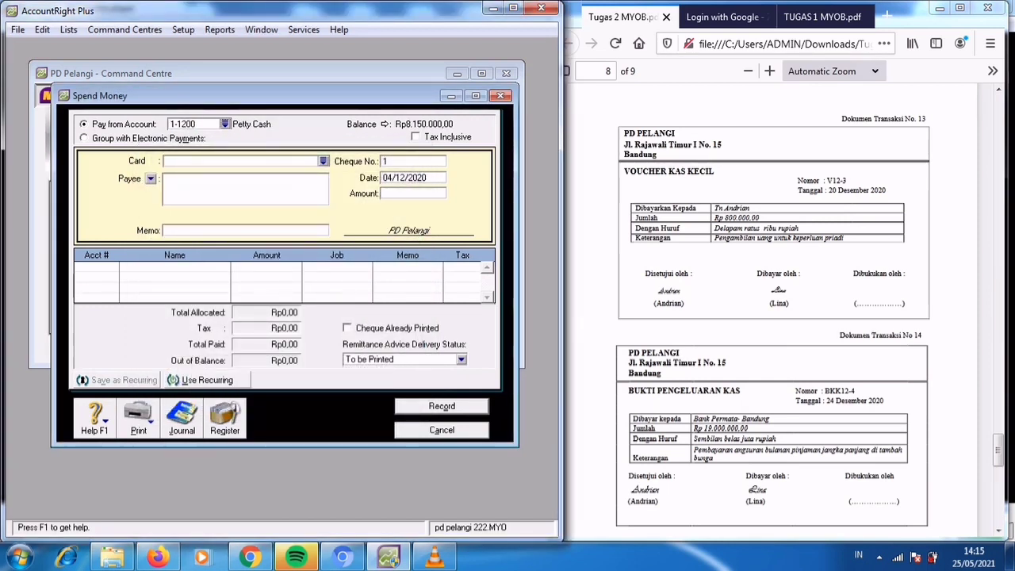
# Set the petty cash payment's cheque number to V12-3 and its date to 20/12/2020.
pyautogui.press('Tab')
pyautogui.write('V12-3')
pyautogui.press('Tab')
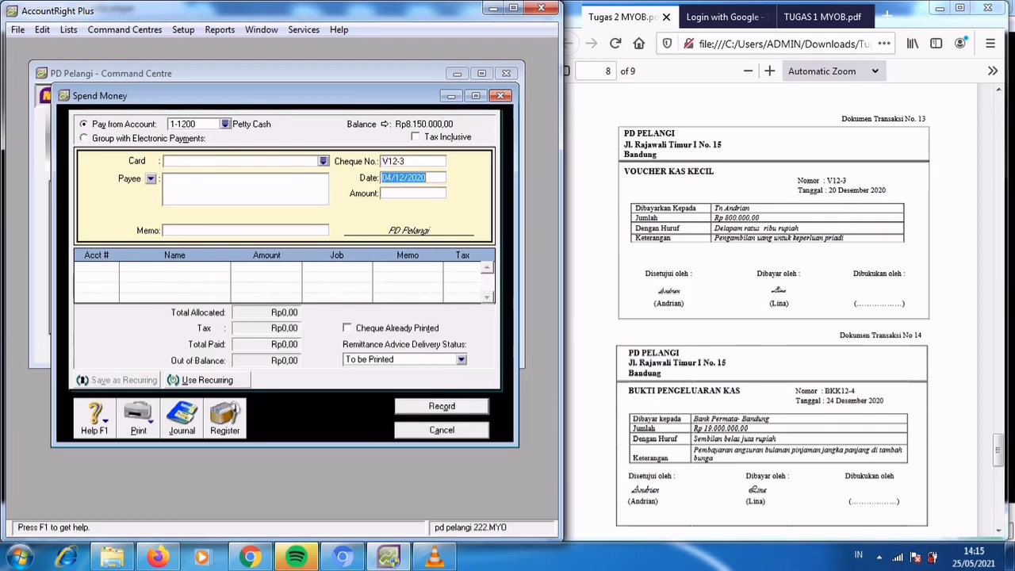
pyautogui.write('20/12/2020')
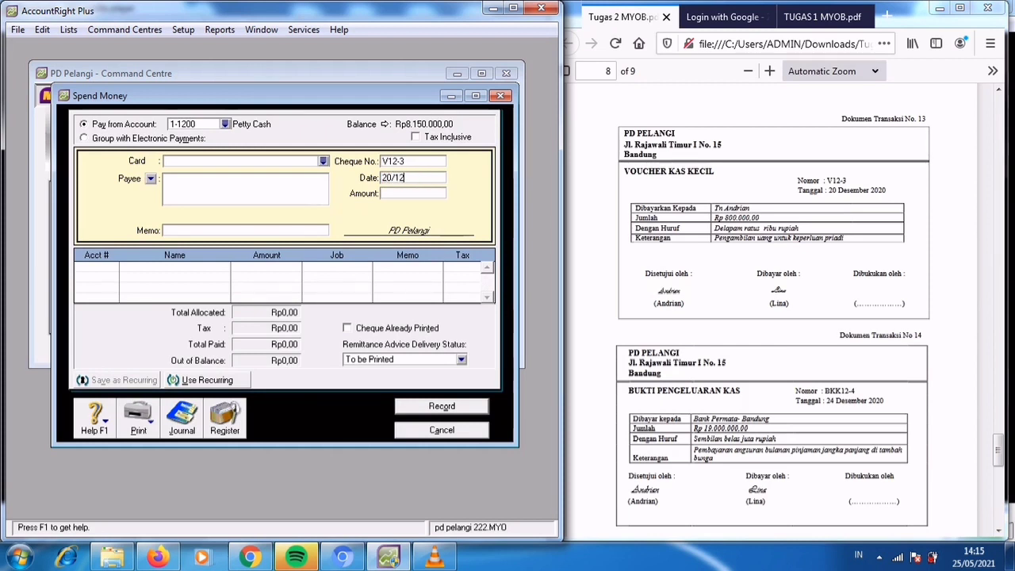
pyautogui.press('Tab')
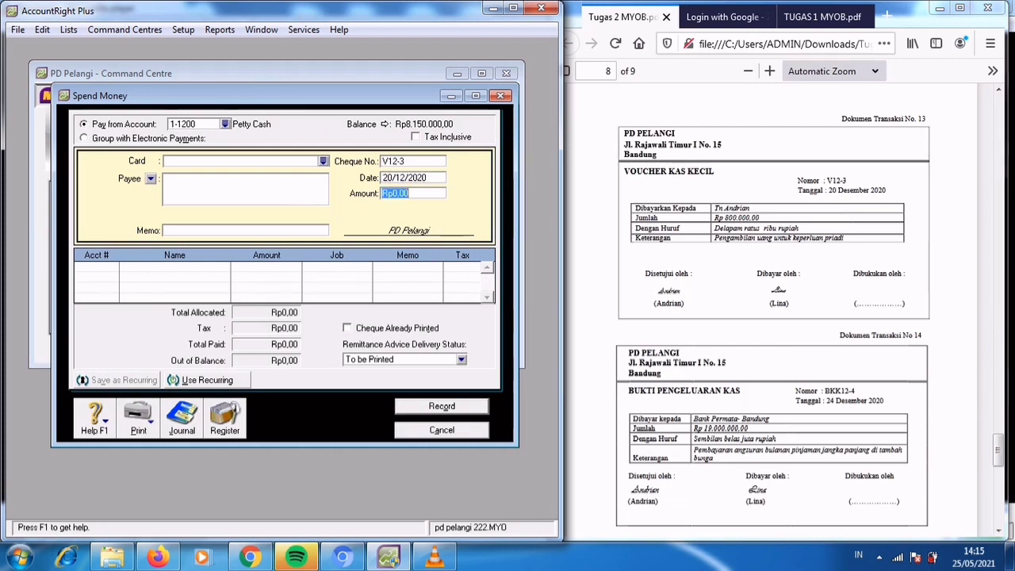
# Set the petty cash payment's amount to Rp800.000.
pyautogui.write('800000')
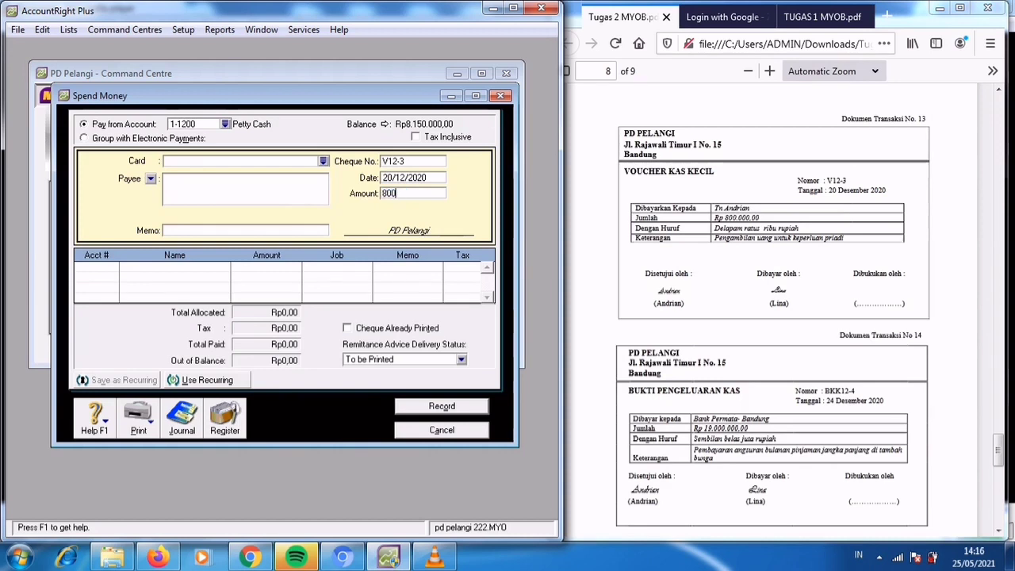
pyautogui.press('Tab')
pyautogui.press('Tab')
pyautogui.press('Tab')
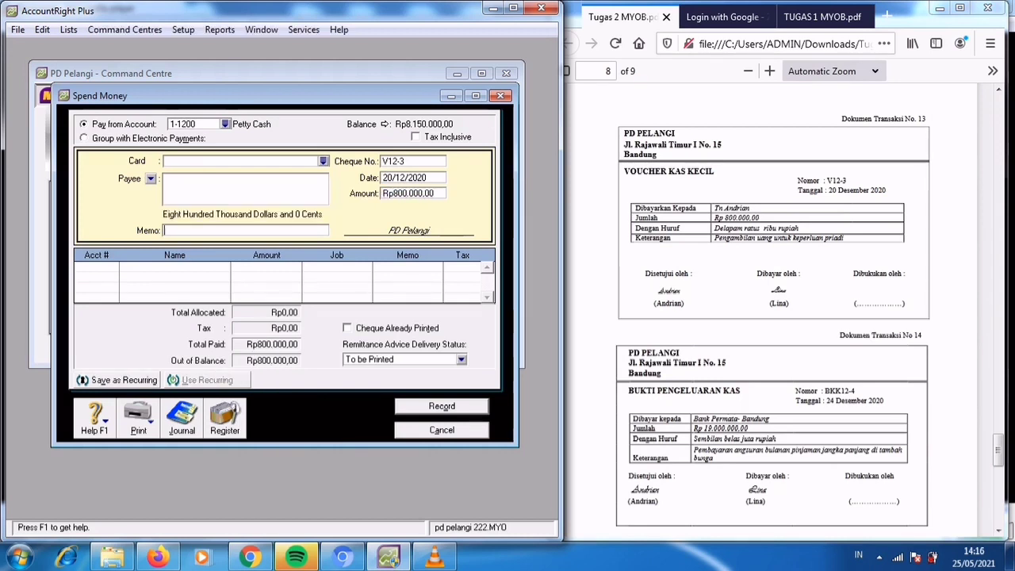
# Enter the petty cash payment's memo "Pengembalian Uang untuk keperluan pribadi".
pyautogui.write('Pengembalian Uang u')
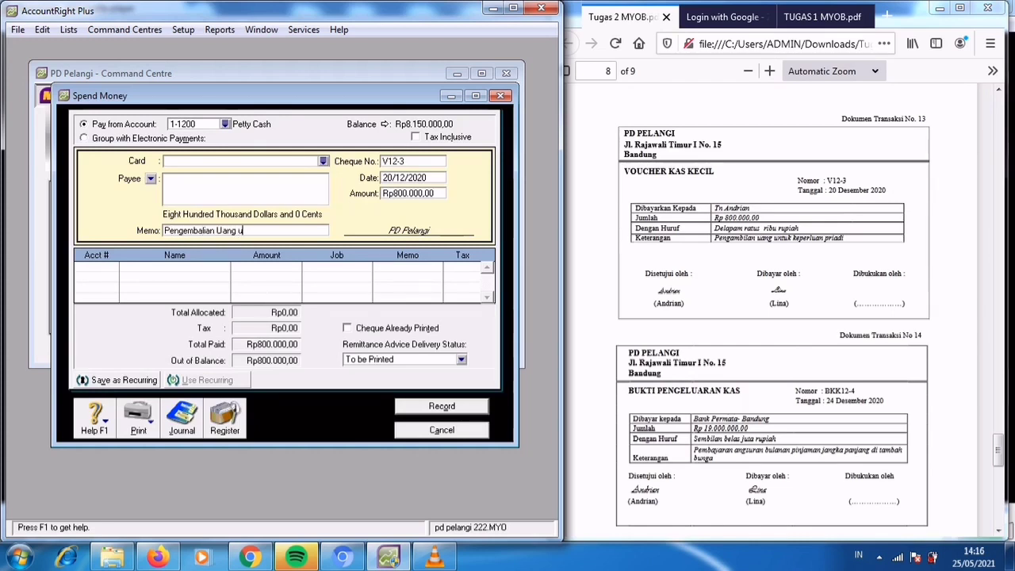
pyautogui.write('ntuk keperluan pribadi')
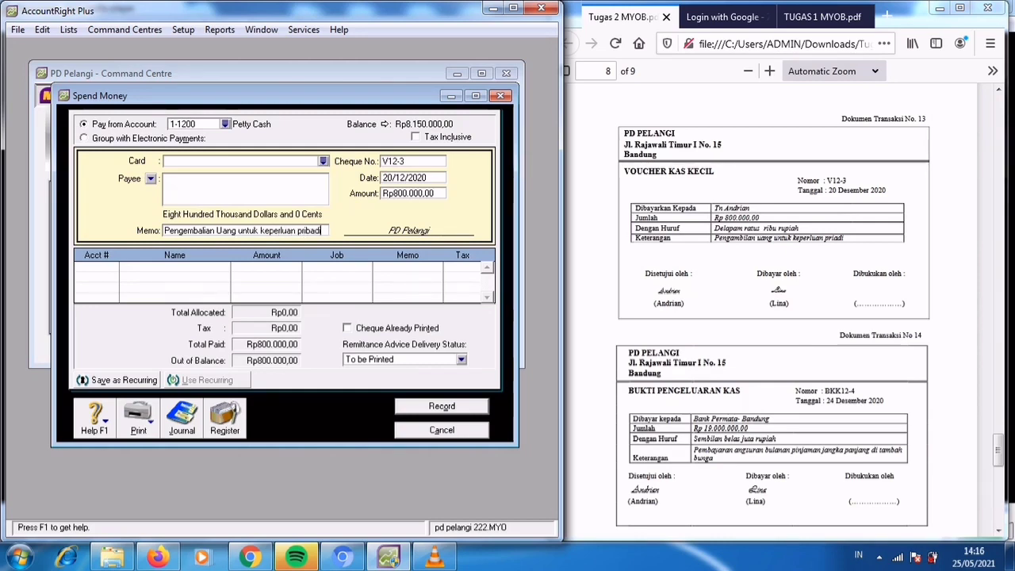
pyautogui.press('Tab')
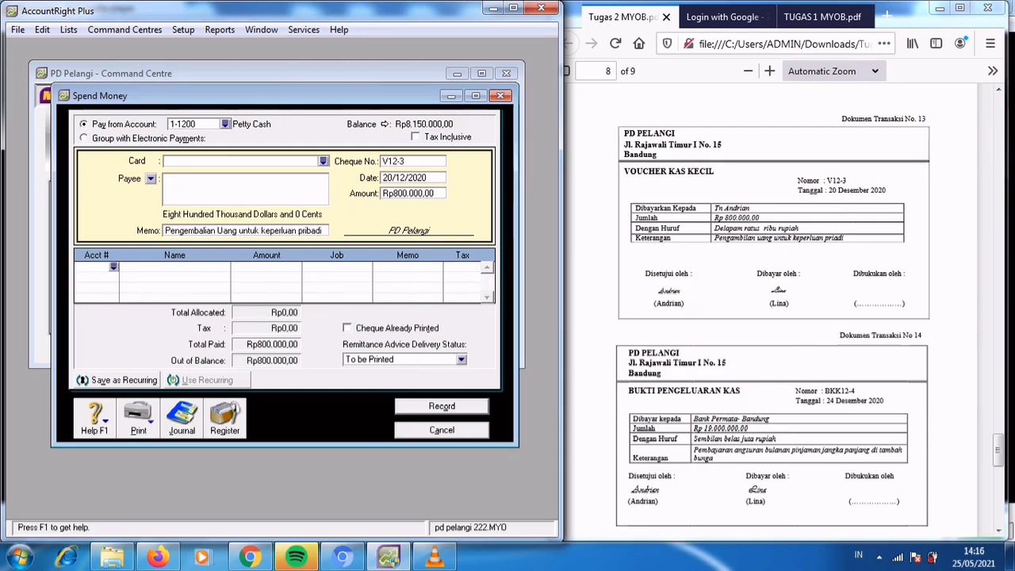
# Allocate the Rp800.000 to the owner's drawing account 3-1200 and record the petty cash payment.
pyautogui.write('6')
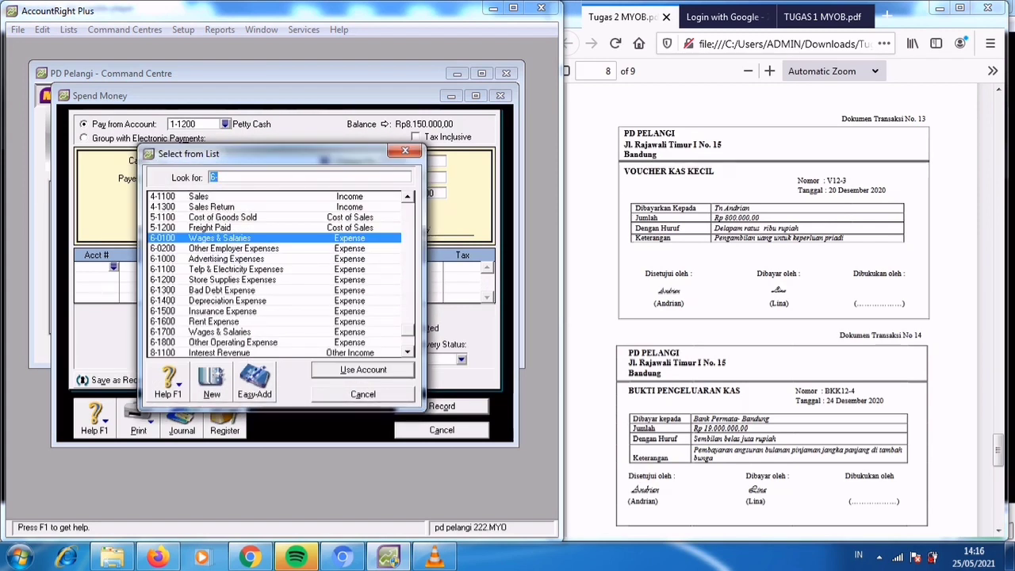
pyautogui.click(407, 197)
pyautogui.click(408, 197)
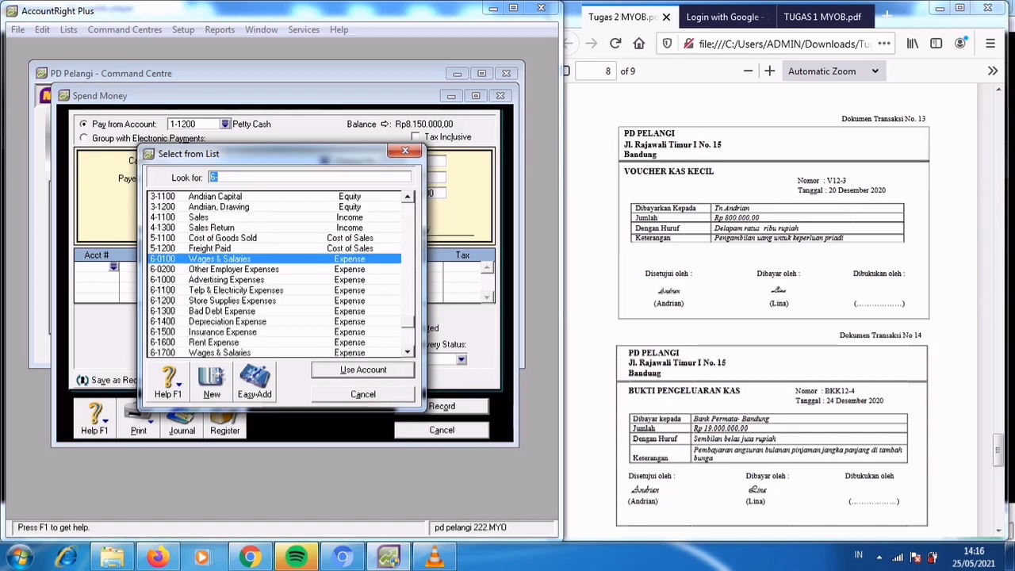
pyautogui.click(408, 196)
pyautogui.write('3-1200')
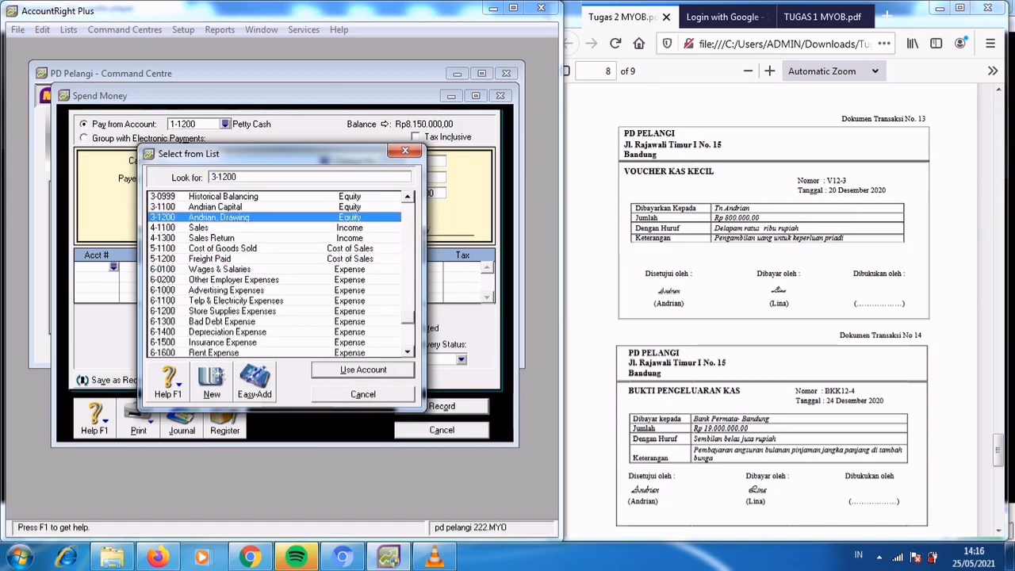
pyautogui.press('Return')
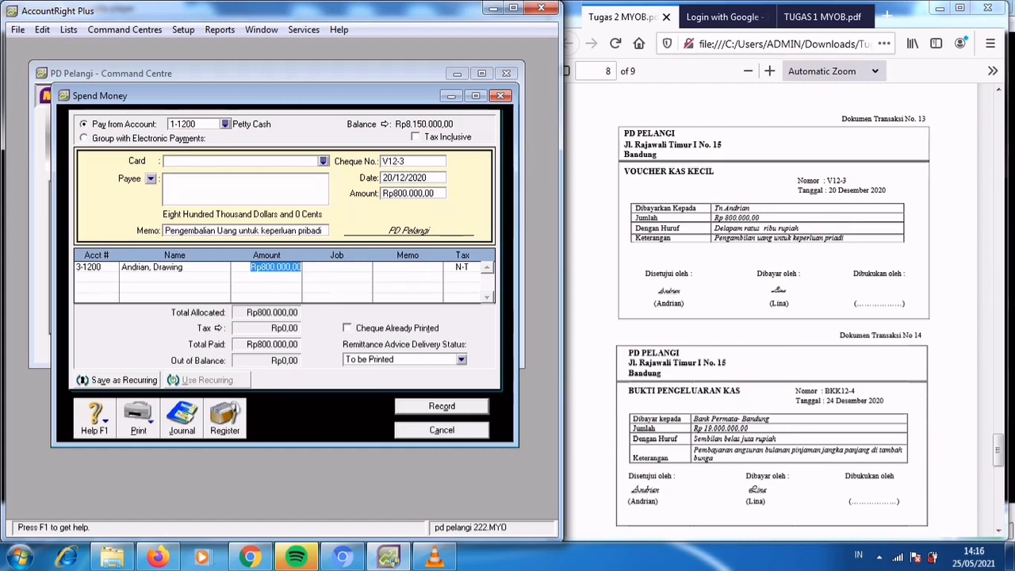
pyautogui.press('Return')
# Start a new Spend Money transaction for Dokumen Transaksi No 14, paying from account 1-1100 Cash In Bank.
pyautogui.hotkey('alt', 'Tab')
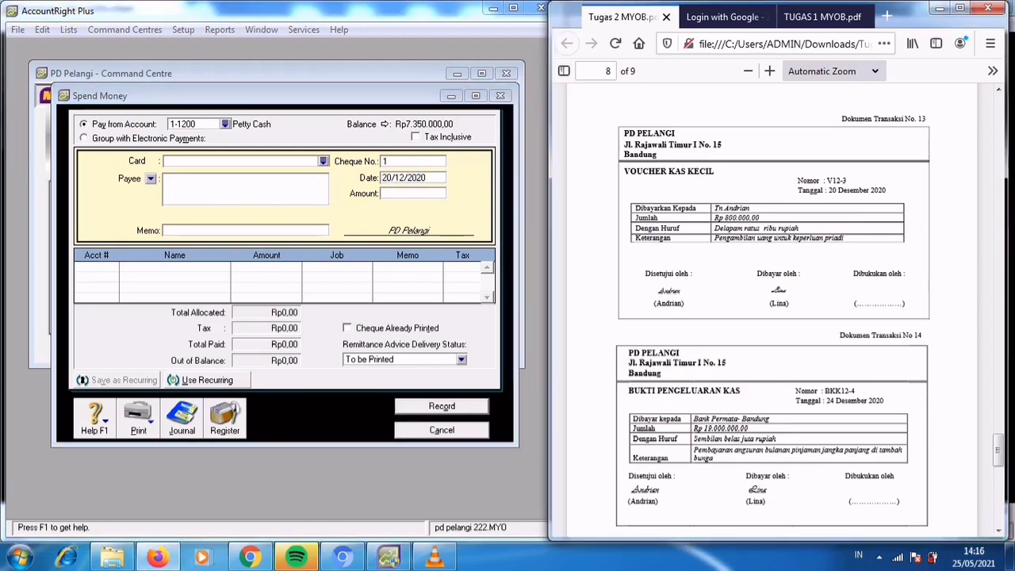
pyautogui.scroll(-3, 772, 309)
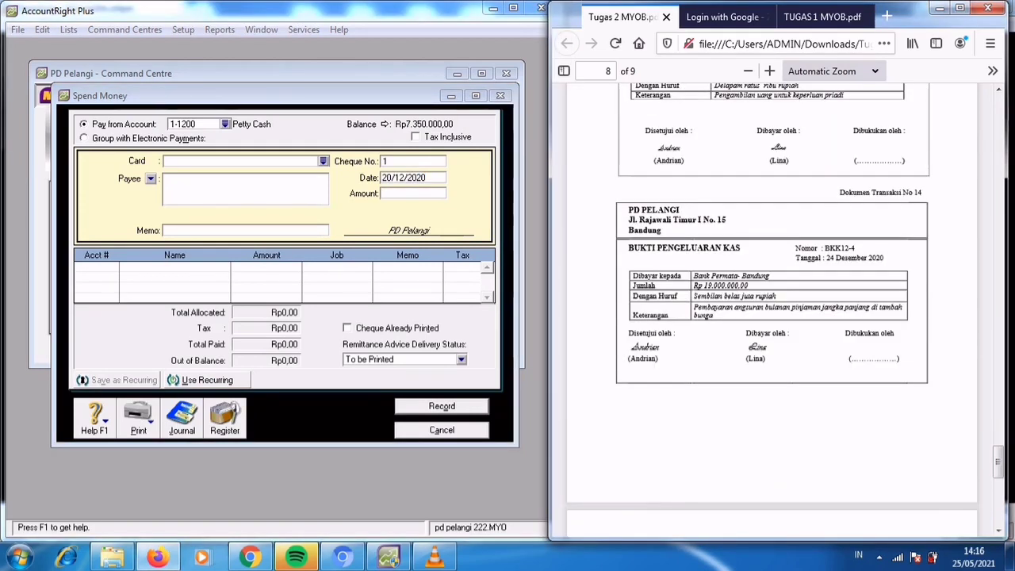
pyautogui.hotkey('alt', 'Tab')
pyautogui.press('Escape')
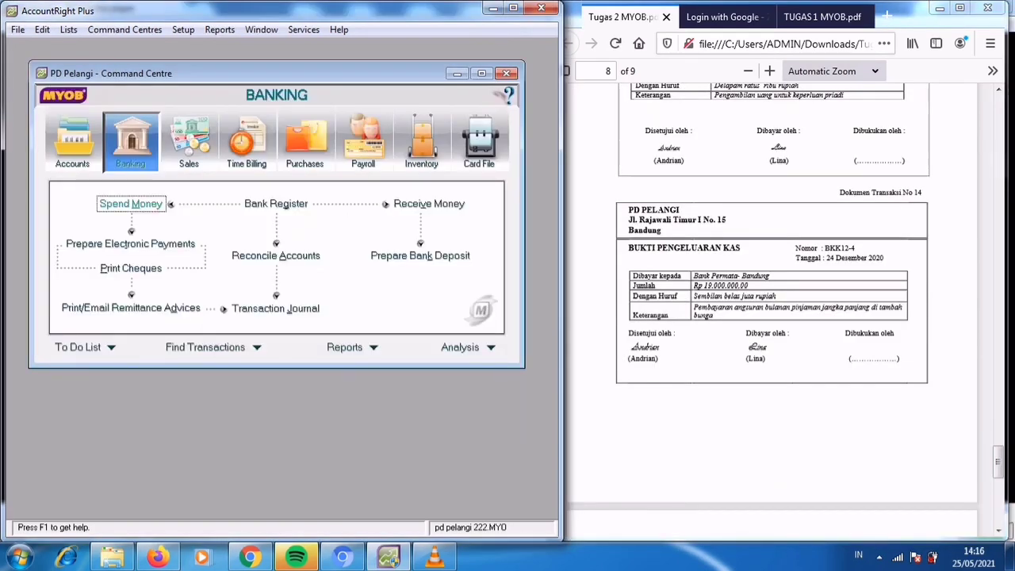
pyautogui.press('Return')
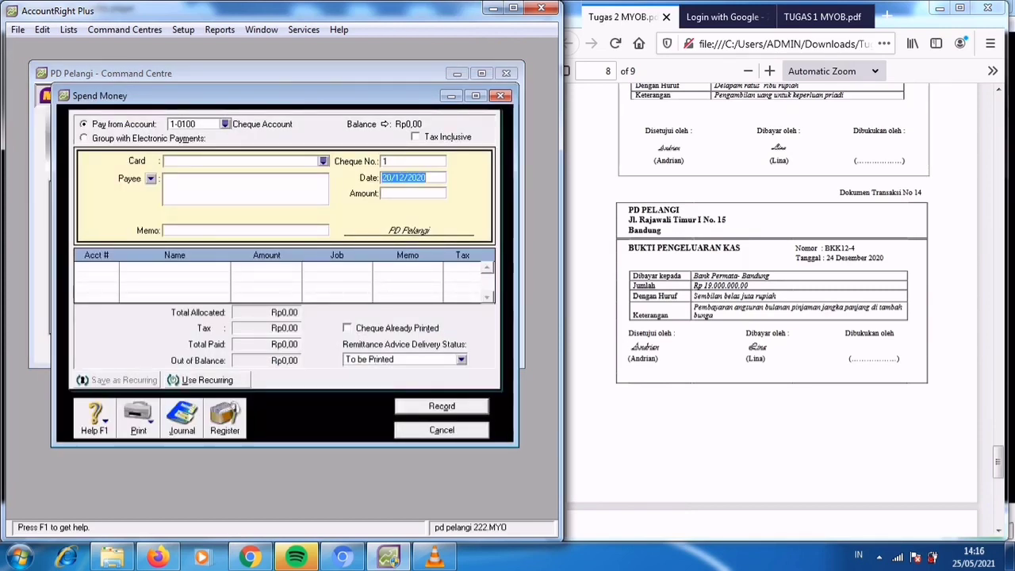
pyautogui.click(226, 125)
pyautogui.write('1-1100')
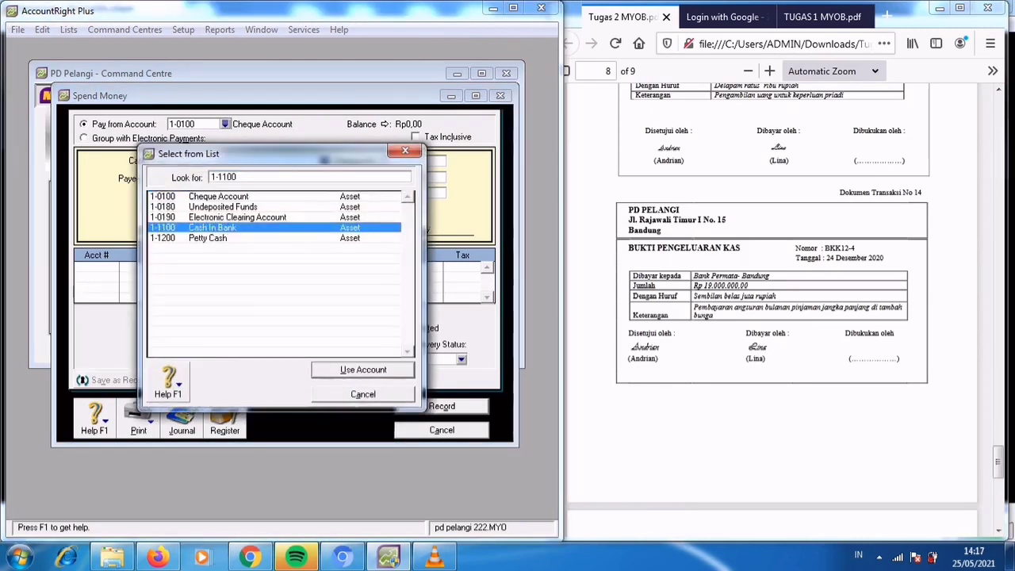
pyautogui.press('Return')
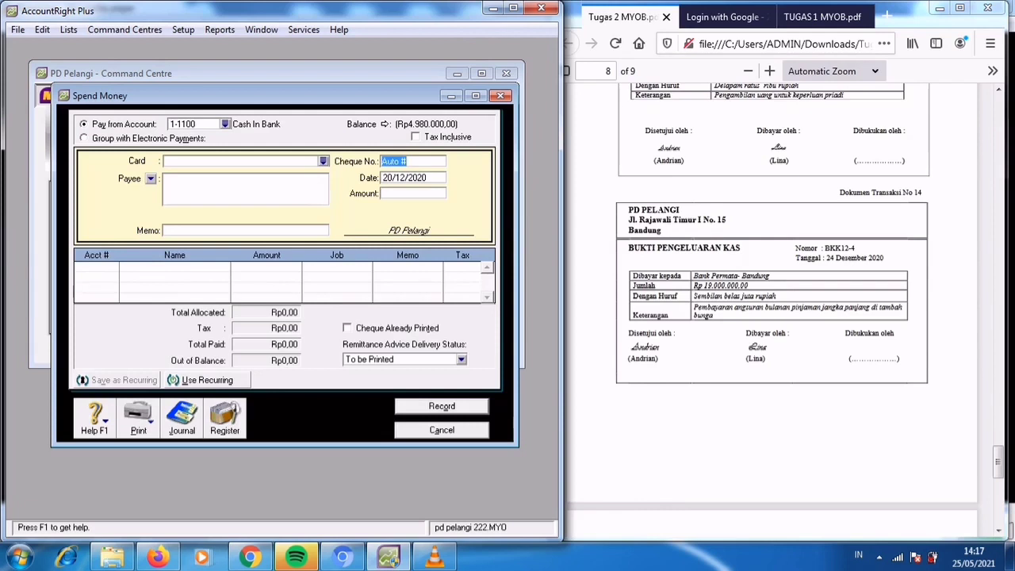
# Set the bank payment's cheque number to BKK12-4 and its date to 24/12/2020.
pyautogui.write('BKK12-4')
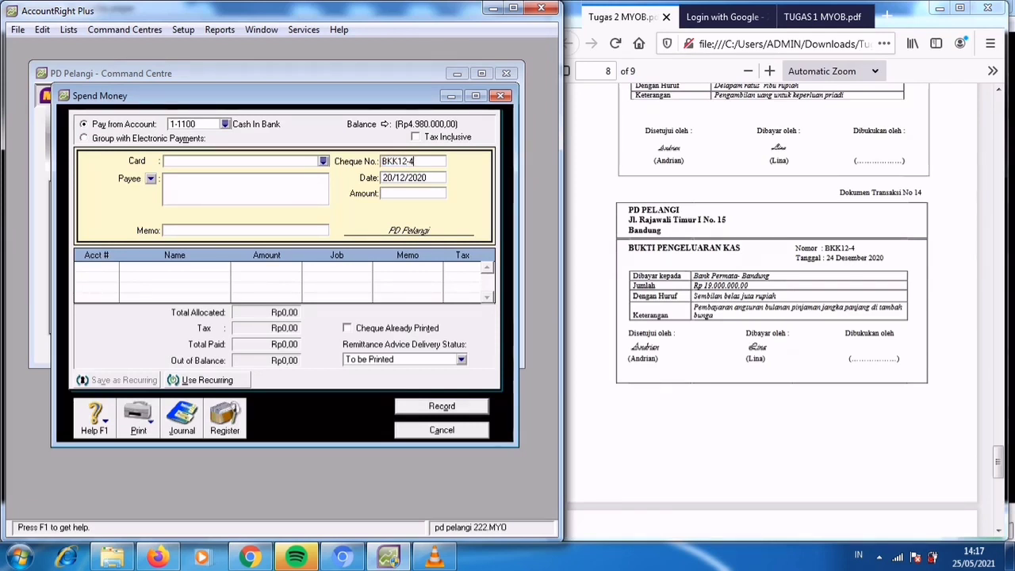
pyautogui.press('Tab')
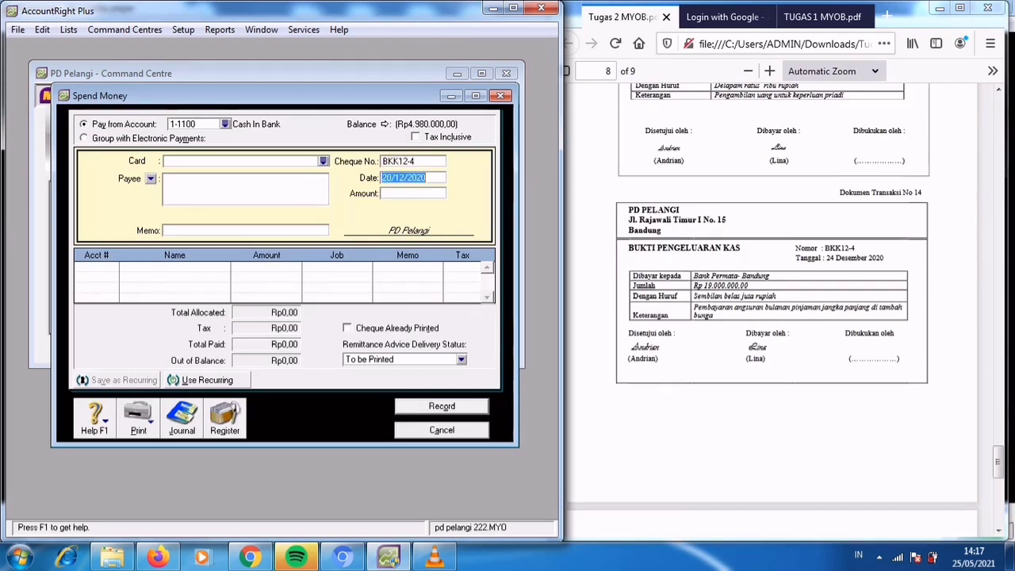
pyautogui.write('24/12/2020')
pyautogui.press('Tab')
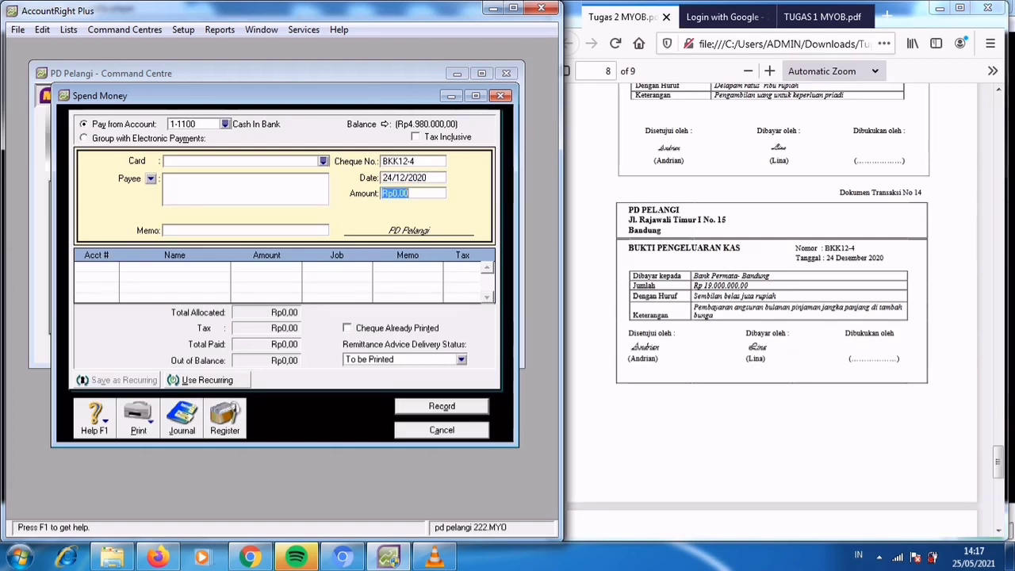
# Set the bank payment's amount to Rp19.000.000 and its memo to "Pembayaran angsuran bulanan pinjaman jangka panjang ditambah bunga".
pyautogui.write('19000000')
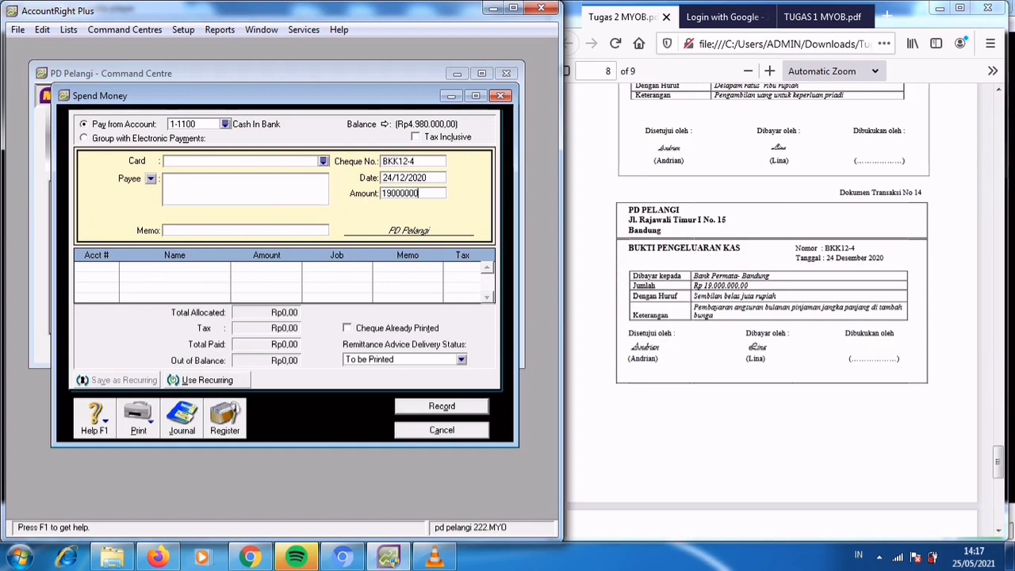
pyautogui.press('Tab')
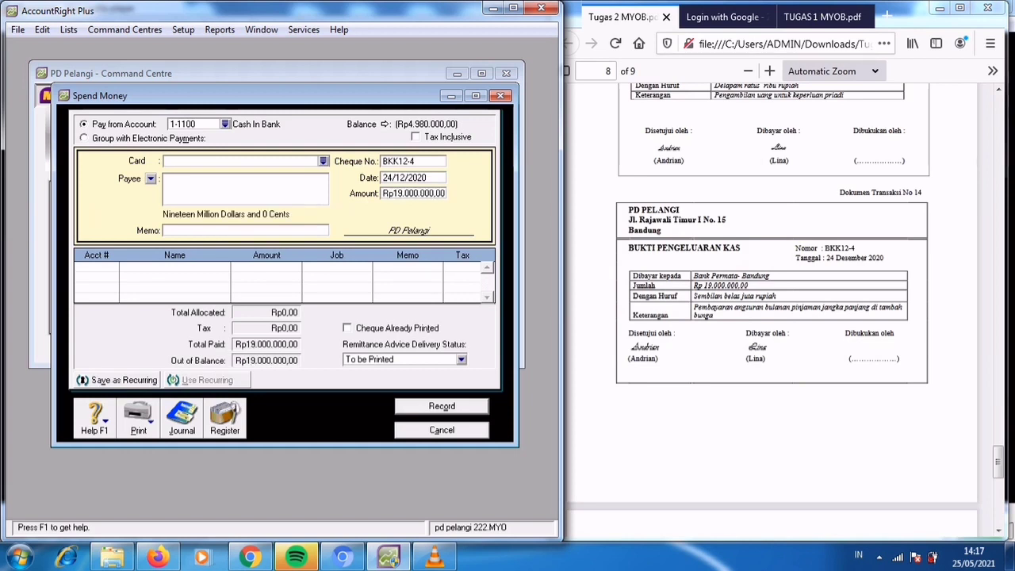
pyautogui.write('Pembayaran angsuran bulanan pinjam')
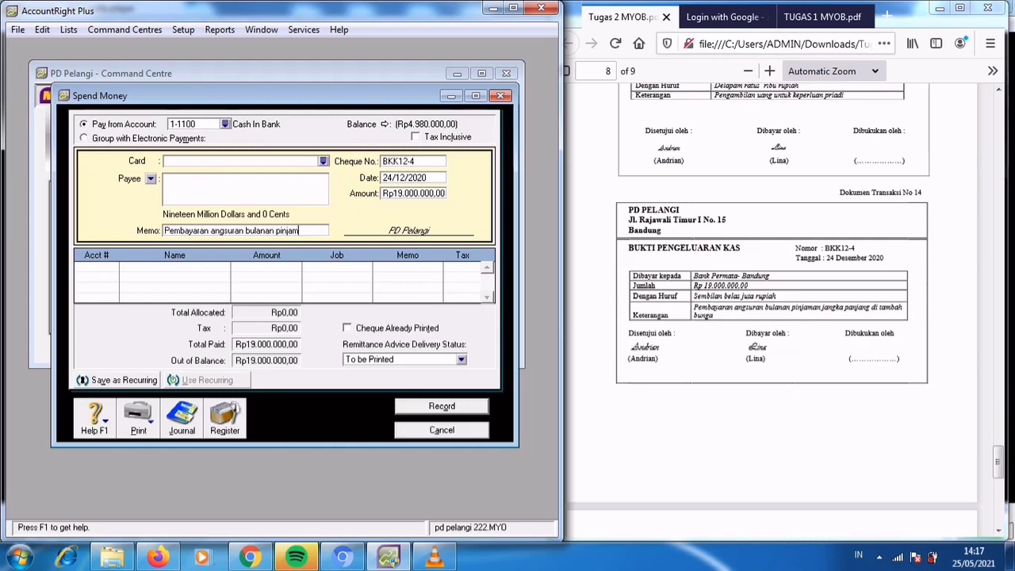
pyautogui.write('an jangka')
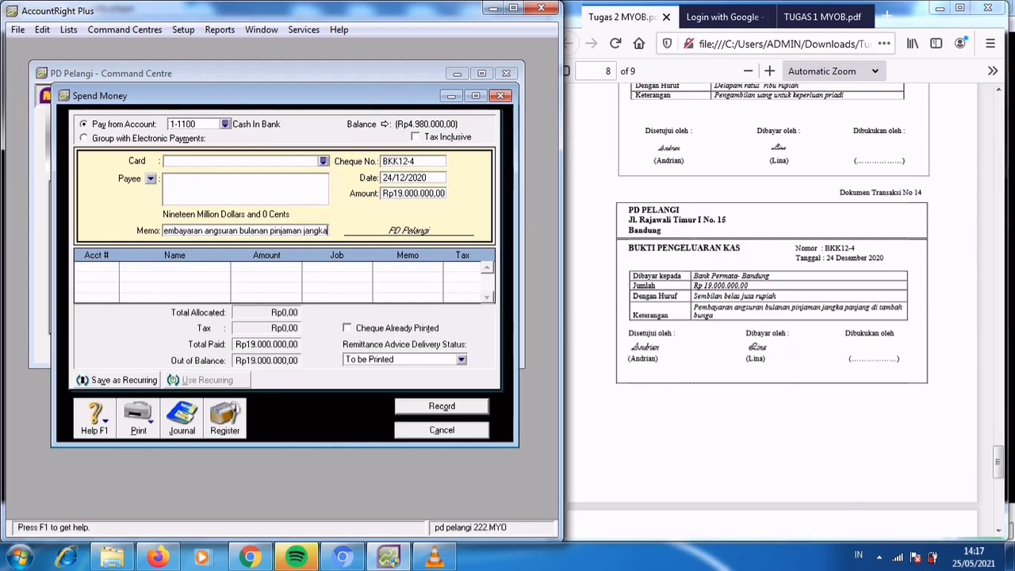
pyautogui.write(' panjang')
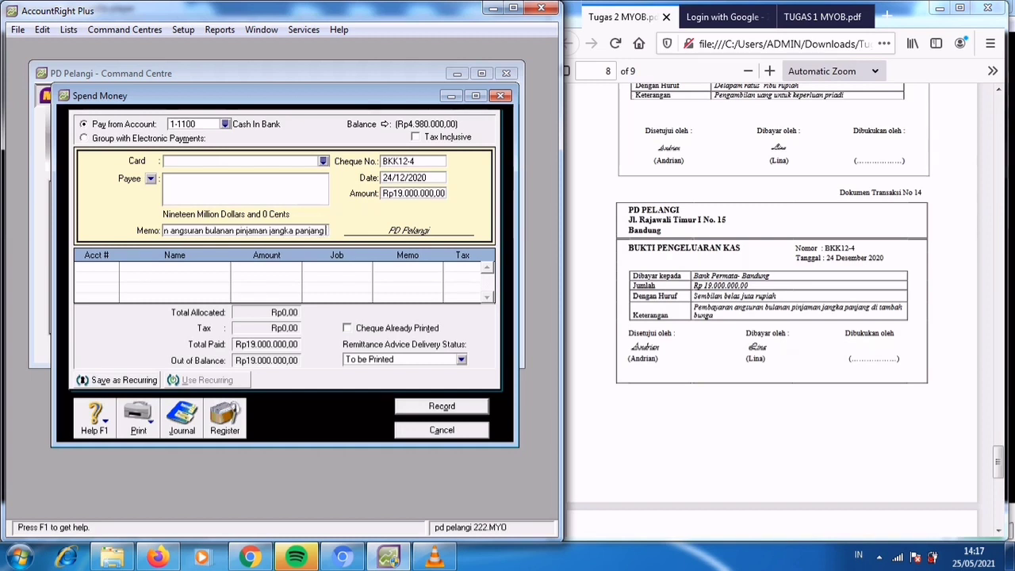
pyautogui.write(' ditamb')
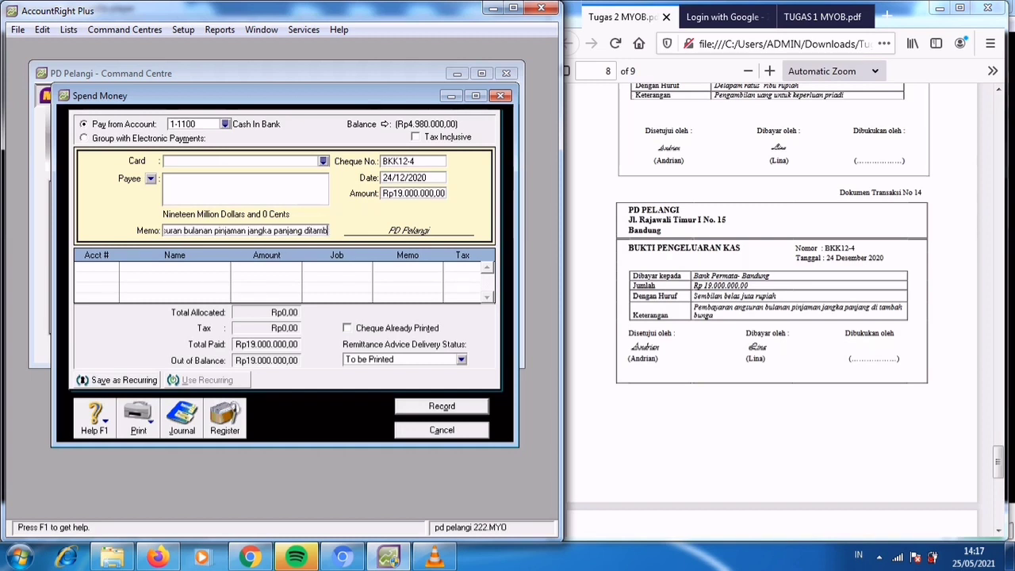
pyautogui.write('ah bunga')
pyautogui.press('Tab')
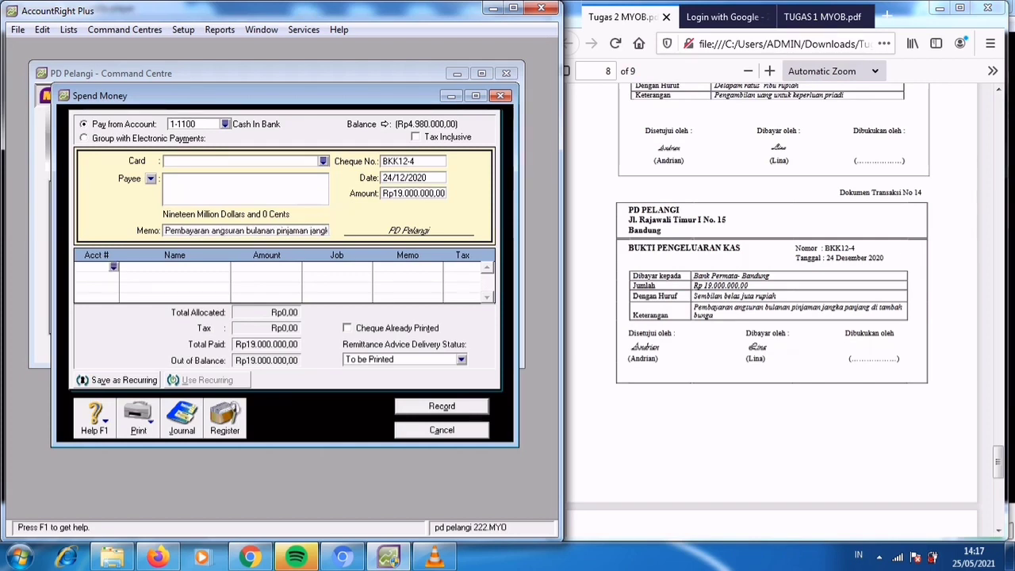
# Allocate the bank payment to account 9-1100 Interest Expense, record it and close Spend Money.
pyautogui.write('6')
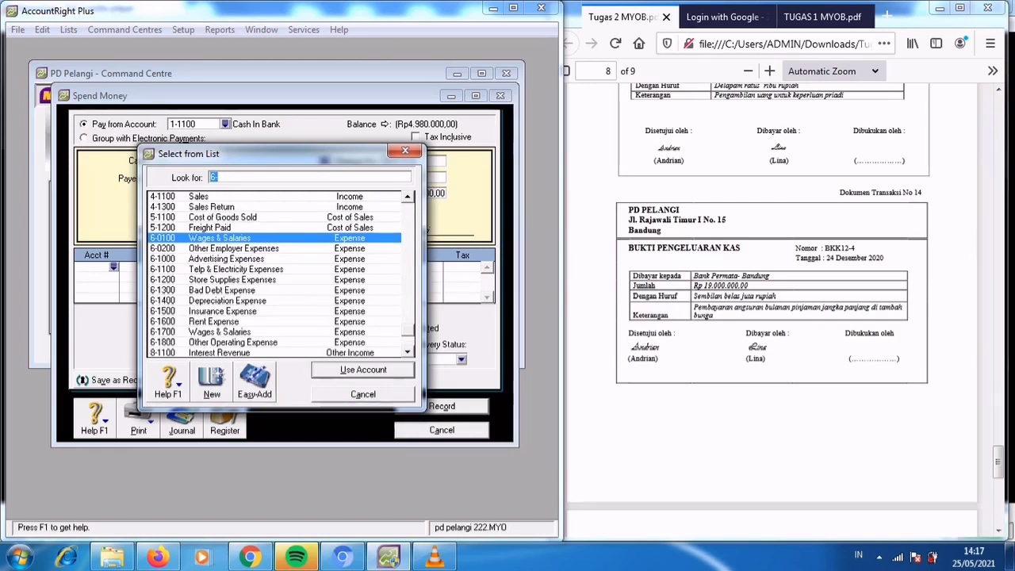
pyautogui.scroll(-1, 278, 274)
pyautogui.doubleClick(349, 343)
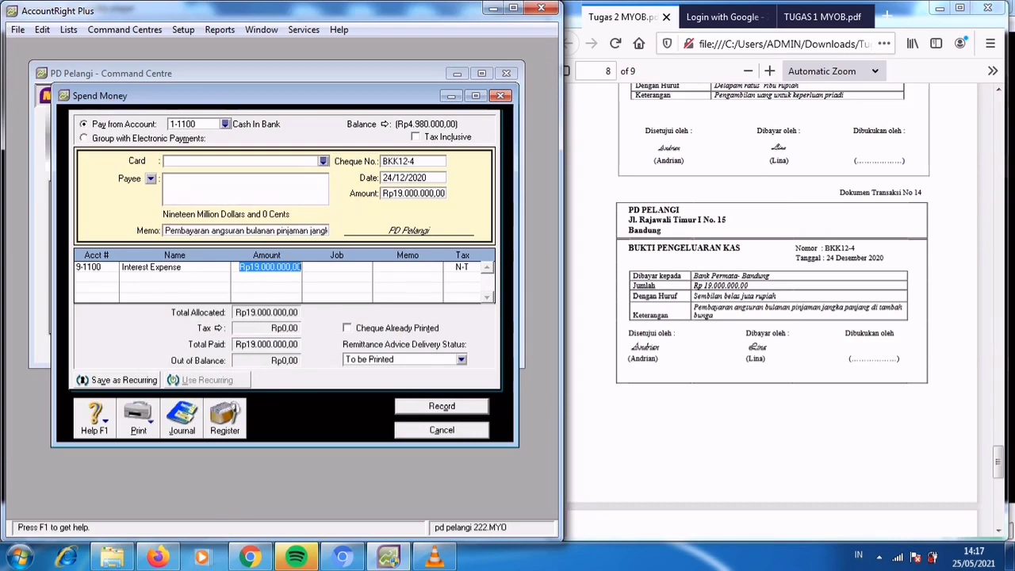
pyautogui.hotkey('ctrl', 'r')
pyautogui.click(441, 430)
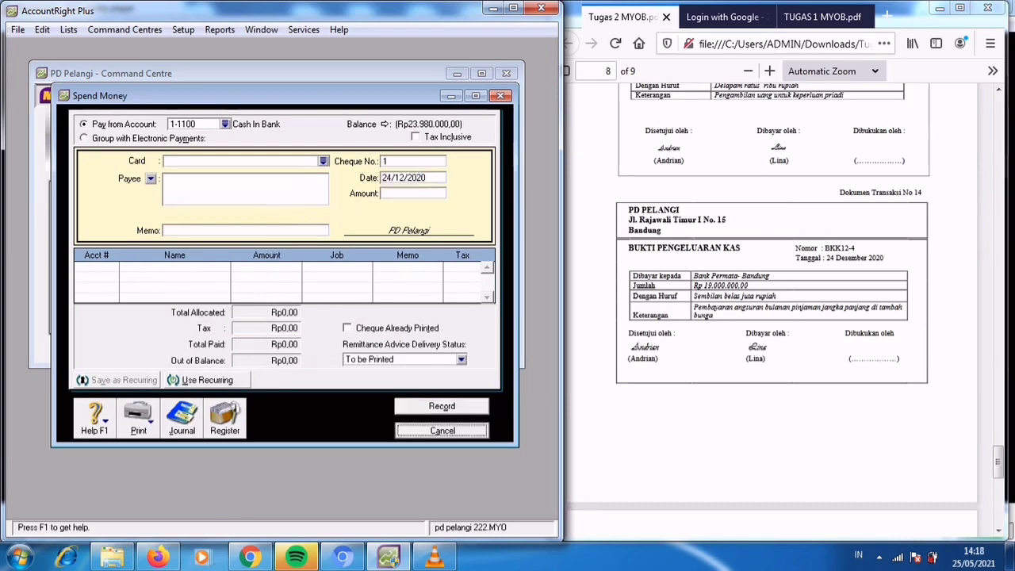
# Start a new purchase bill for Dokumen Transaksi No. 15 with CV Setia Abadi as the supplier.
pyautogui.click(772, 310)
pyautogui.scroll(-5, 772, 309)
pyautogui.scroll(-2, 773, 310)
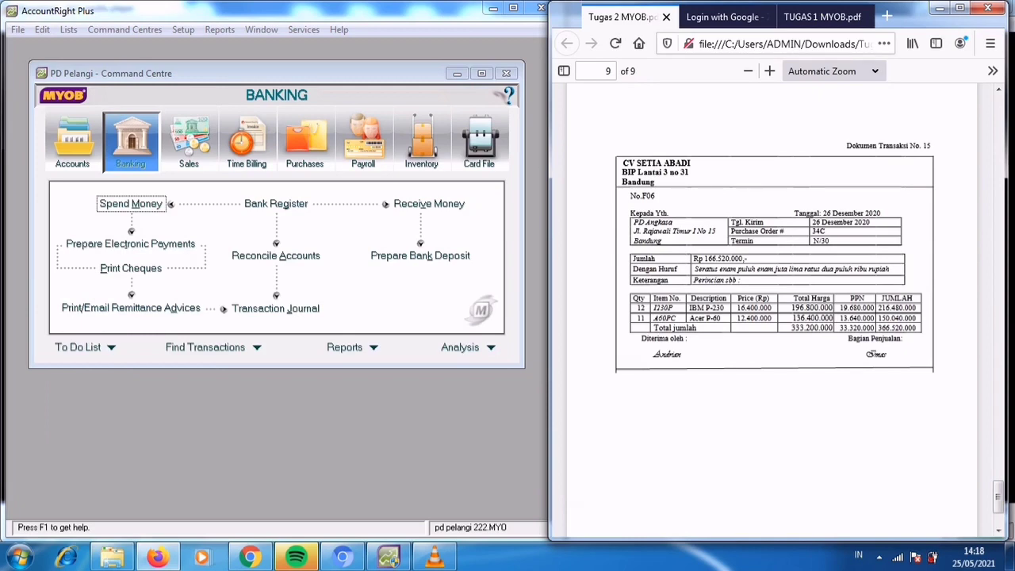
pyautogui.click(304, 141)
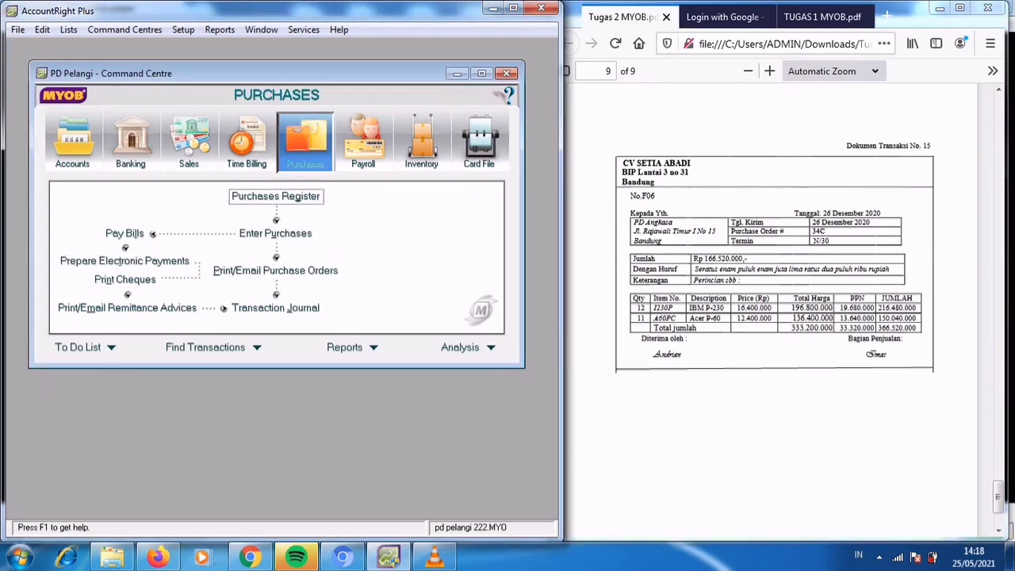
pyautogui.click(275, 233)
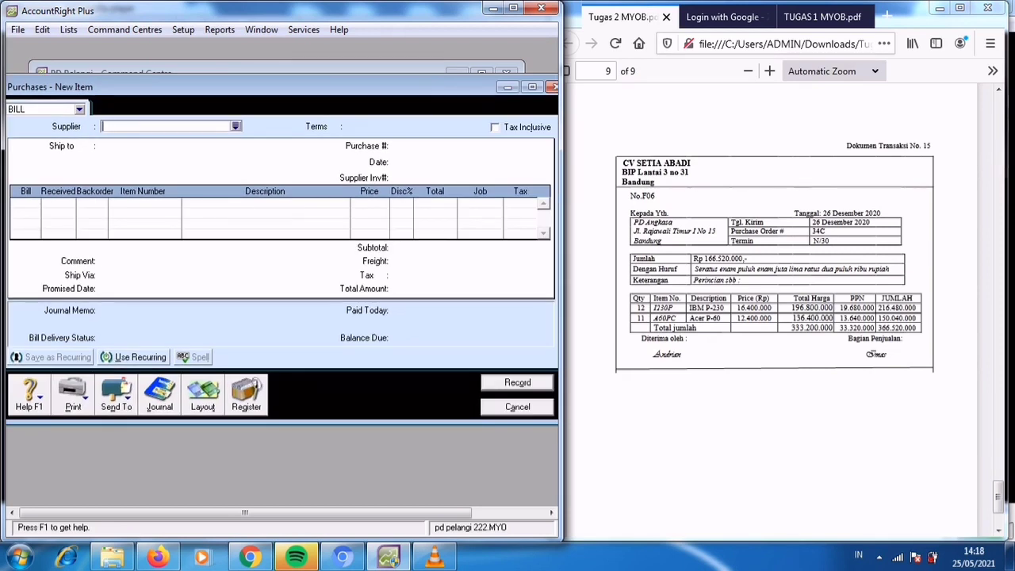
pyautogui.press('Return')
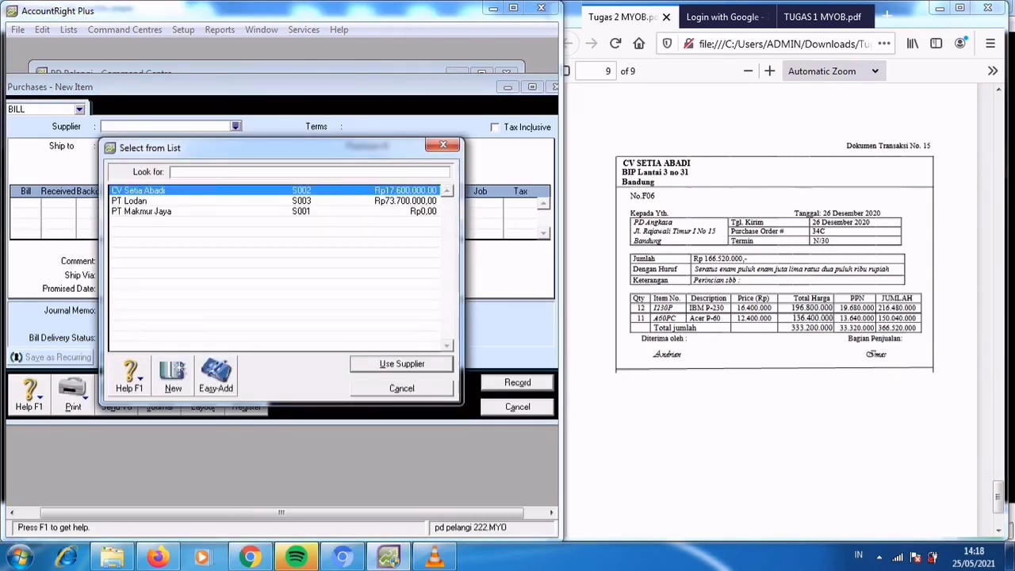
pyautogui.press('Return')
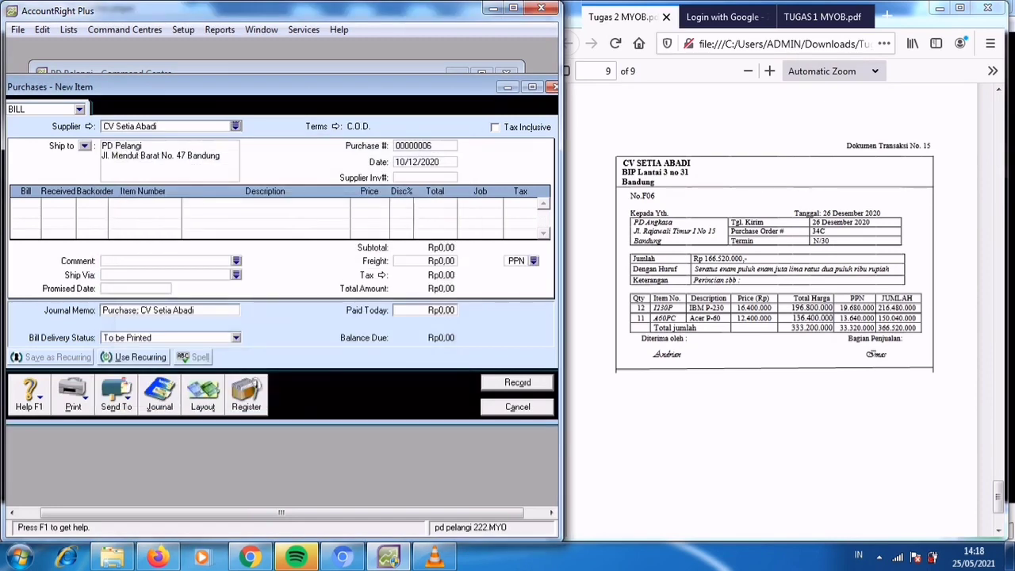
# Set the bill's credit terms to In a Given # of Days with 30 balance due days.
pyautogui.press('Tab')
pyautogui.click(336, 127)
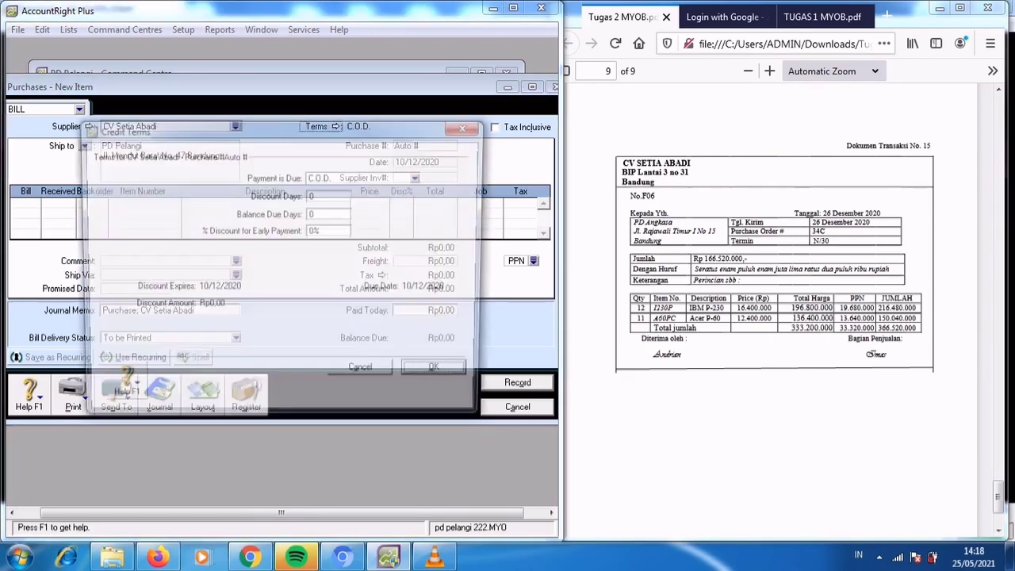
pyautogui.click(420, 177)
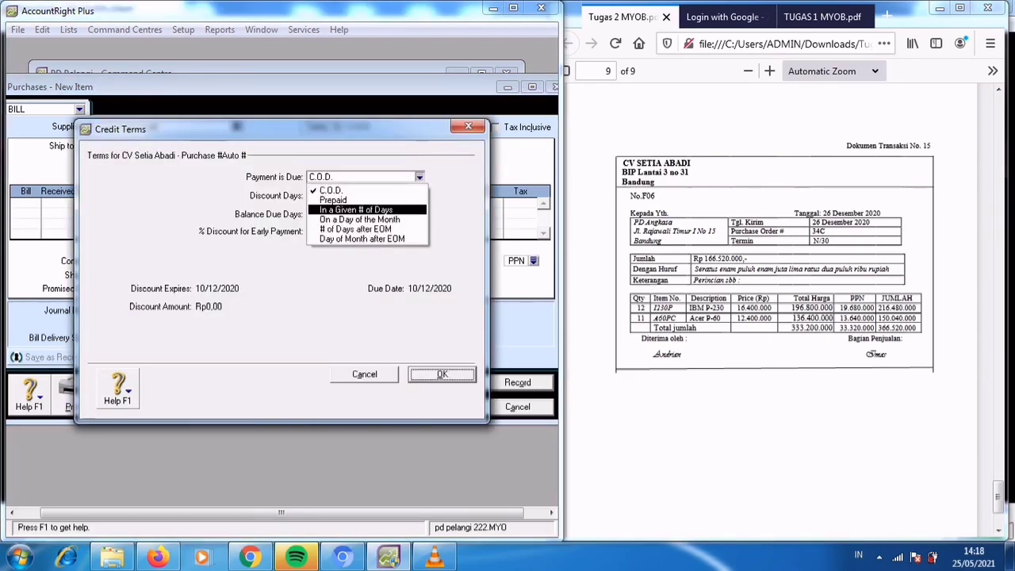
pyautogui.click(357, 209)
pyautogui.doubleClick(313, 214)
pyautogui.write('30')
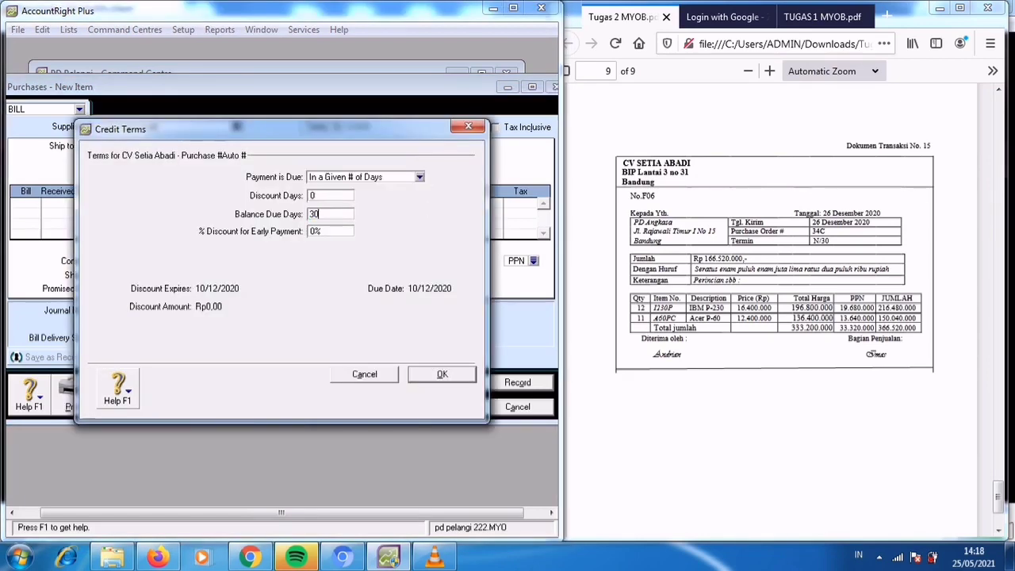
pyautogui.press('Return')
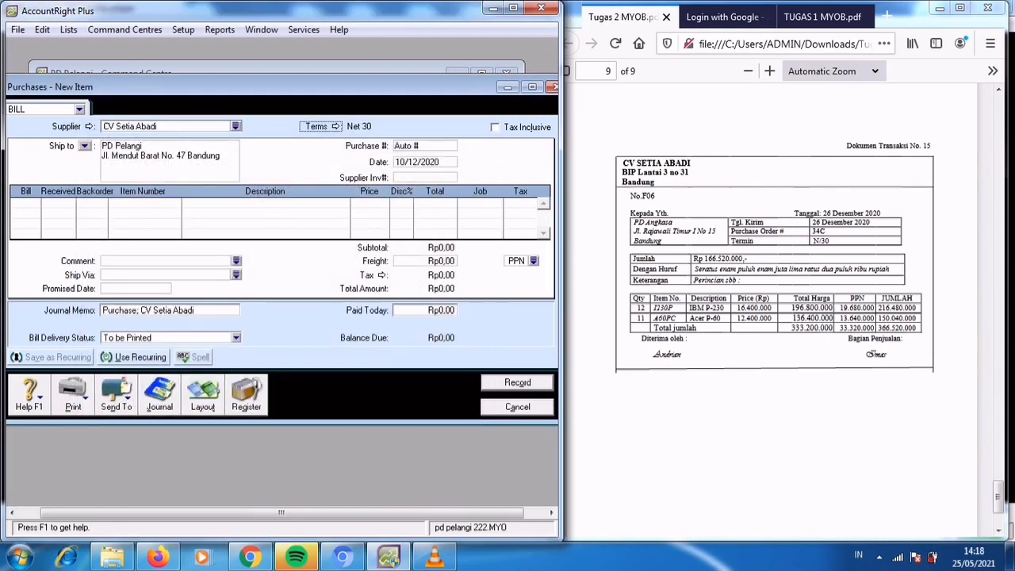
# Set the bill's purchase number to F06 and its date to 26/12/2020.
pyautogui.press('Tab')
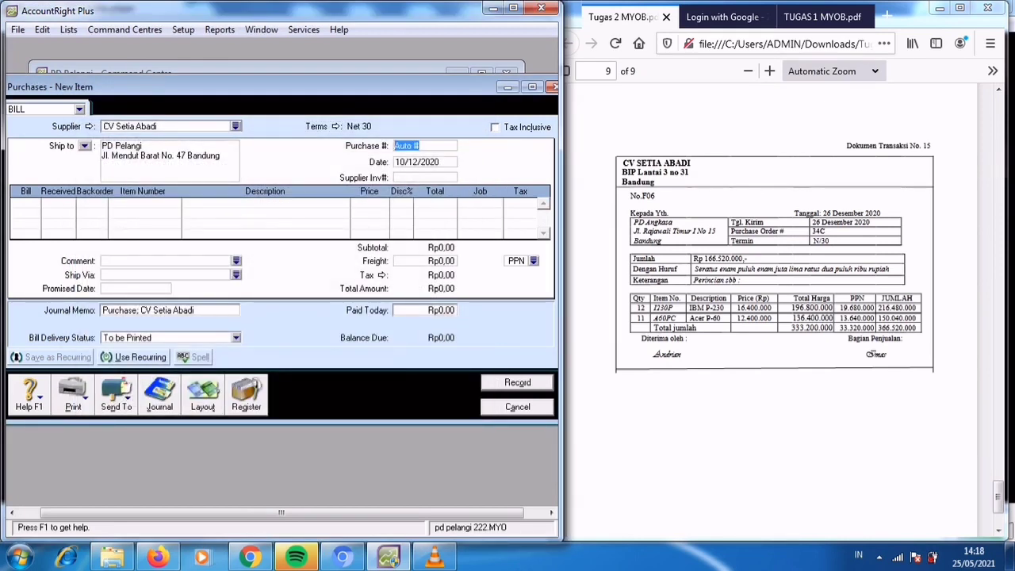
pyautogui.press('BackSpace')
pyautogui.write('F06')
pyautogui.press('Tab')
pyautogui.write('2')
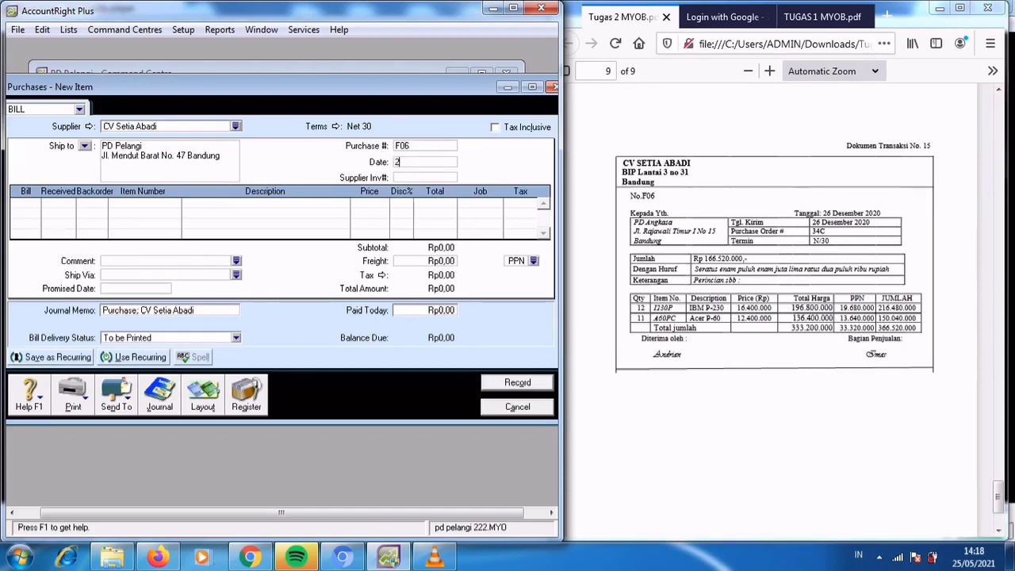
pyautogui.write('6/12/2020')
pyautogui.press('Tab')
# Enter a bill line for 12 units of item 1230P (IBM P-230) at a price of Rp16.400.000.
pyautogui.press('Tab')
pyautogui.write('12')
pyautogui.press('Tab')
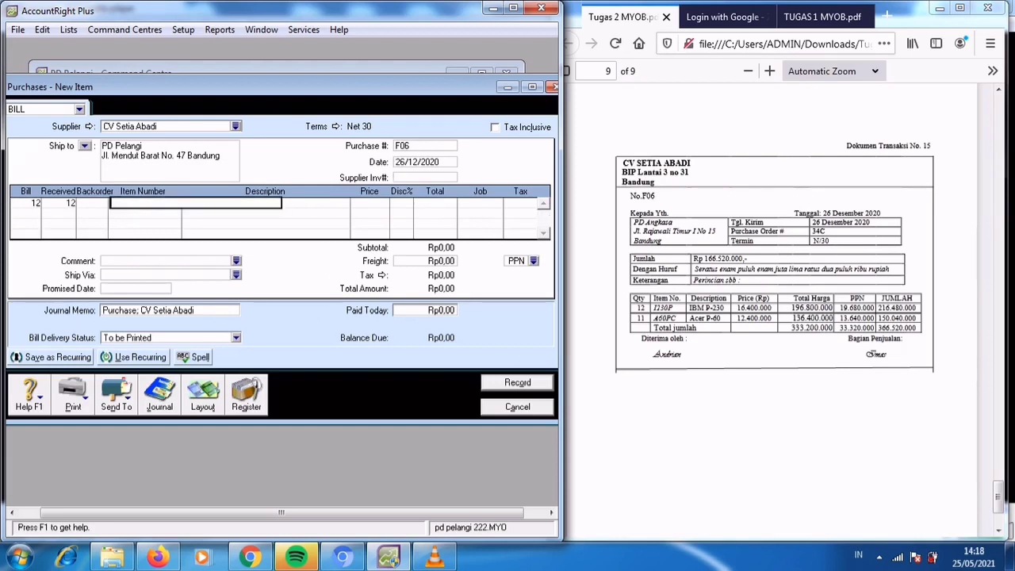
pyautogui.write('IB')
pyautogui.press('Tab')
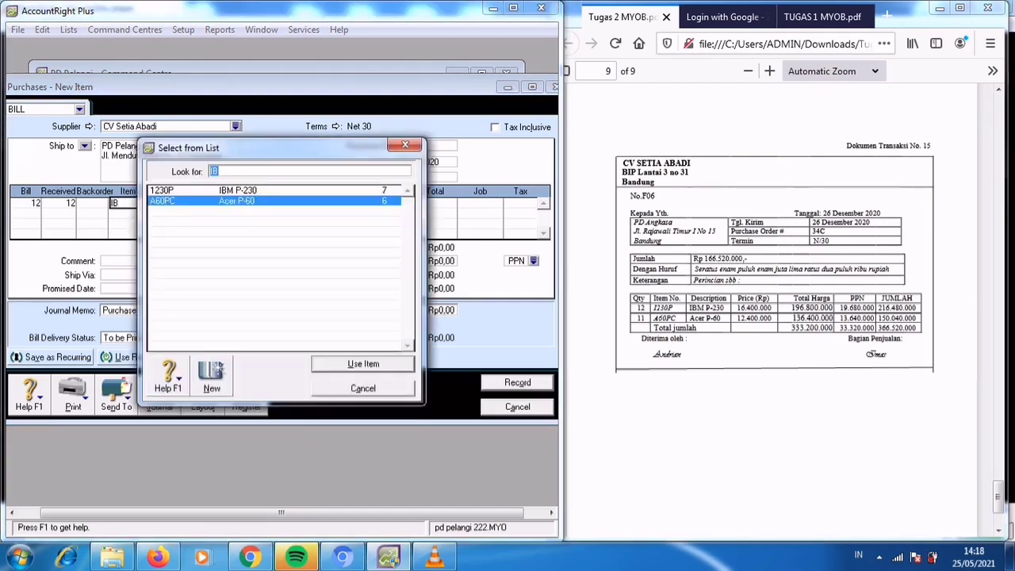
pyautogui.write('1230P')
pyautogui.press('Return')
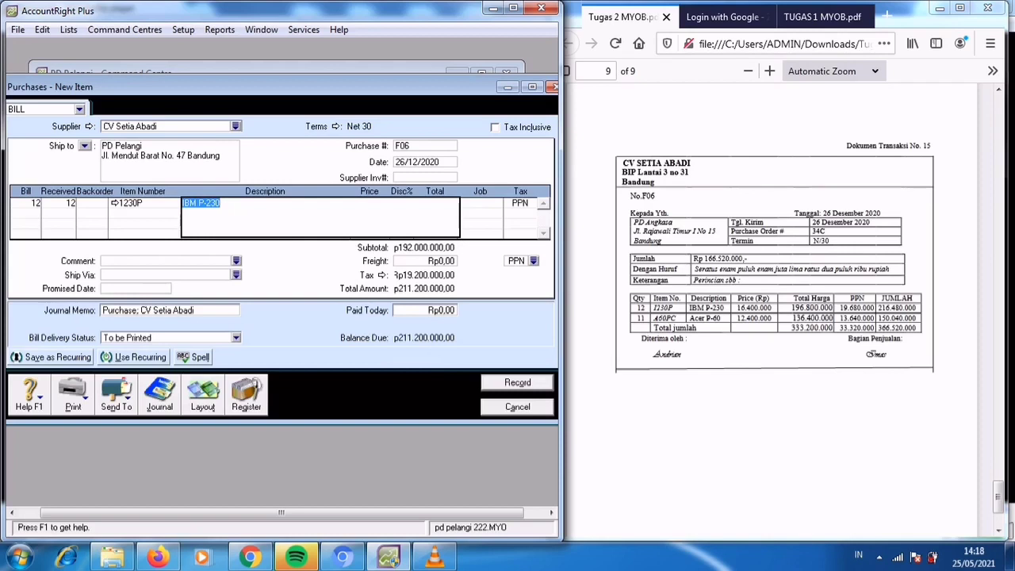
pyautogui.press('Tab')
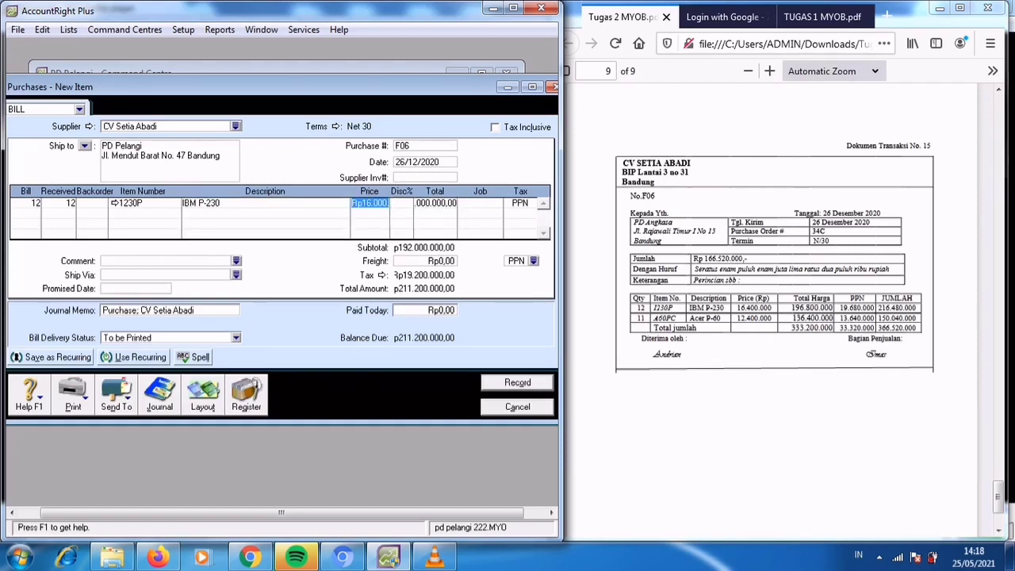
pyautogui.write('16400000')
pyautogui.press('Tab')
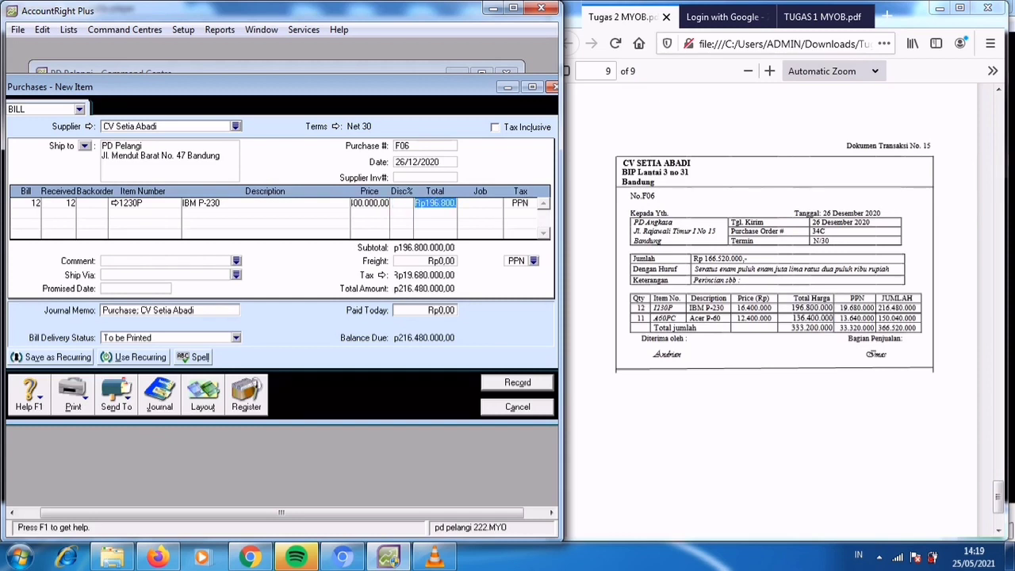
# Add a second bill line for 11 units of item A60PC (Acer P-60).
pyautogui.press('Tab')
pyautogui.press('Tab')
pyautogui.press('Tab')
pyautogui.write('11')
pyautogui.press('Tab')
pyautogui.press('Tab')
pyautogui.press('Tab')
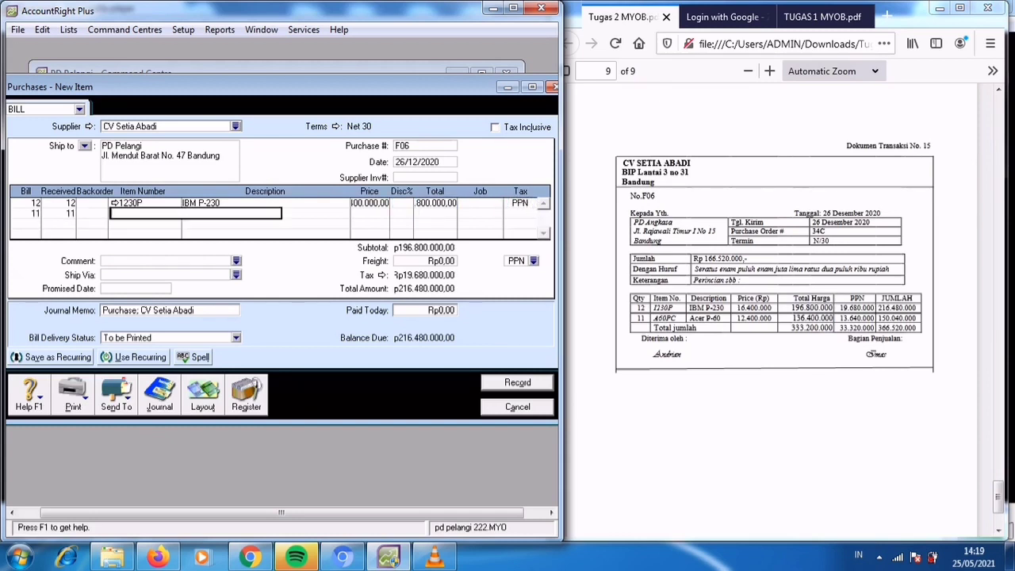
pyautogui.write('AC')
pyautogui.press('Tab')
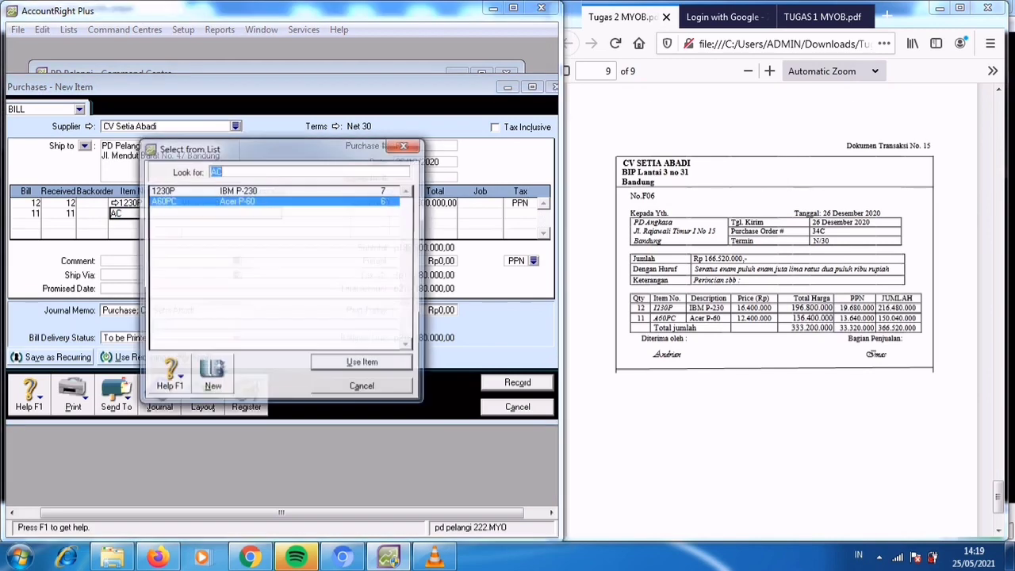
pyautogui.press('Return')
# Set the A60PC line's price to Rp12.400.000.
pyautogui.press('Tab')
pyautogui.press('Tab')
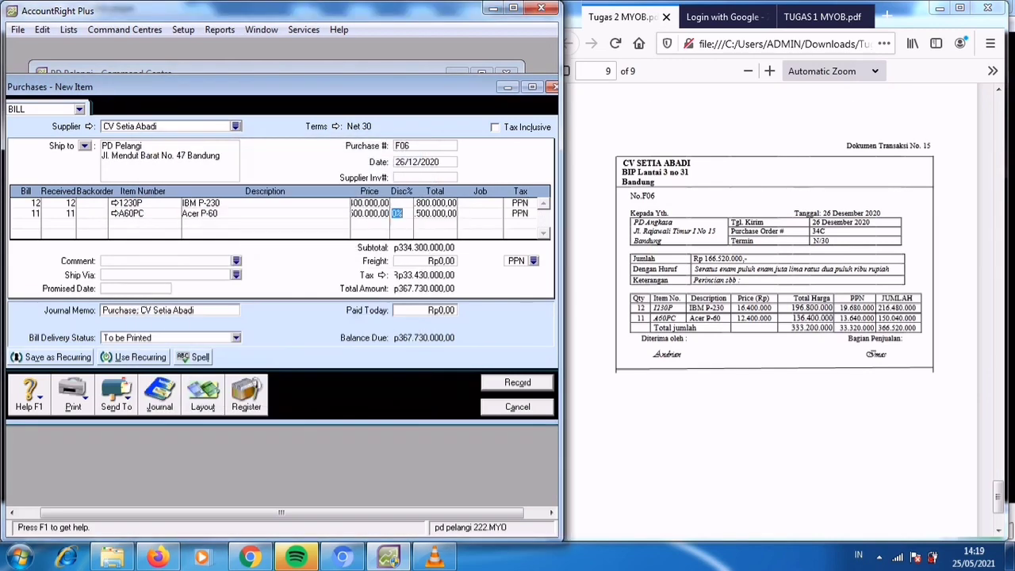
pyautogui.hotkey('shift', 'Tab')
pyautogui.write('1240000')
pyautogui.press('Tab')
pyautogui.press('Tab')
pyautogui.press('Tab')
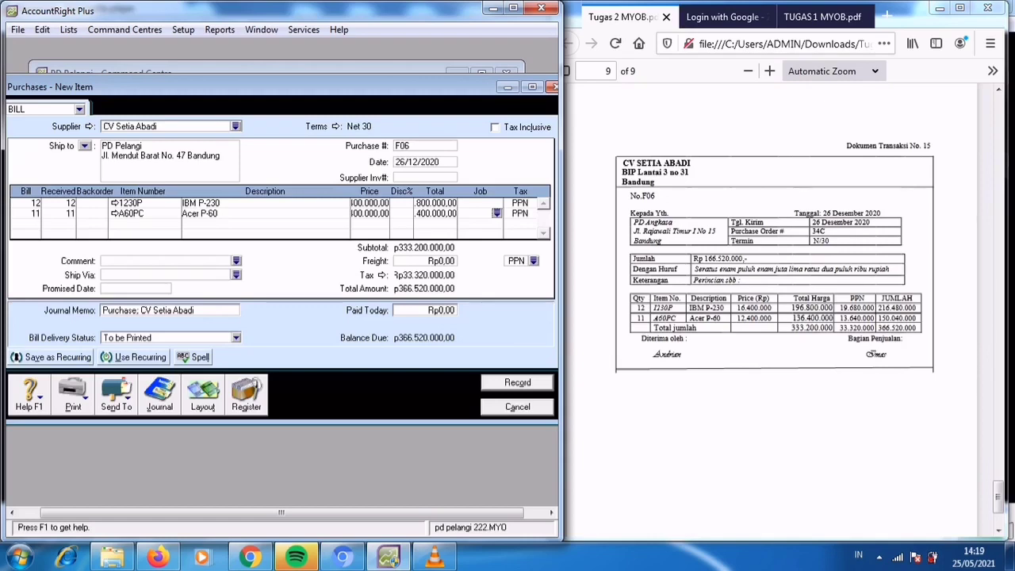
# Record the CV Setia Abadi purchase bill and close the purchase entry window.
pyautogui.press('Return')
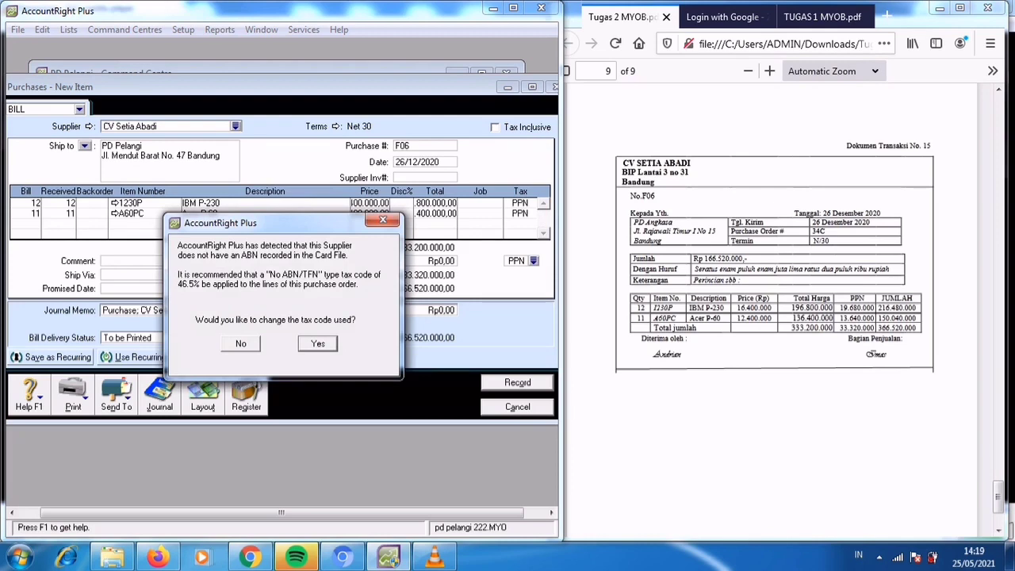
pyautogui.press('Return')
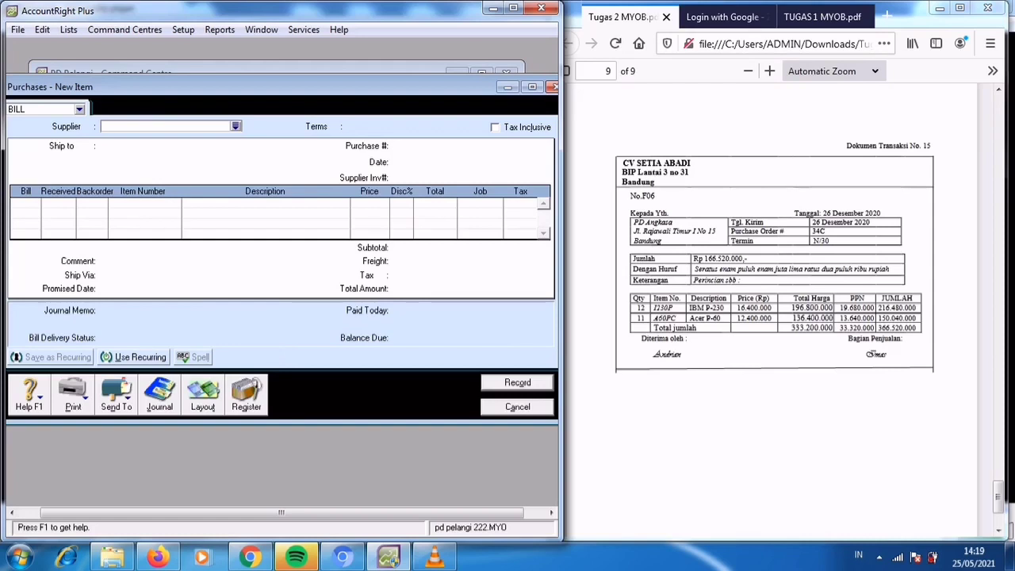
pyautogui.click(517, 407)
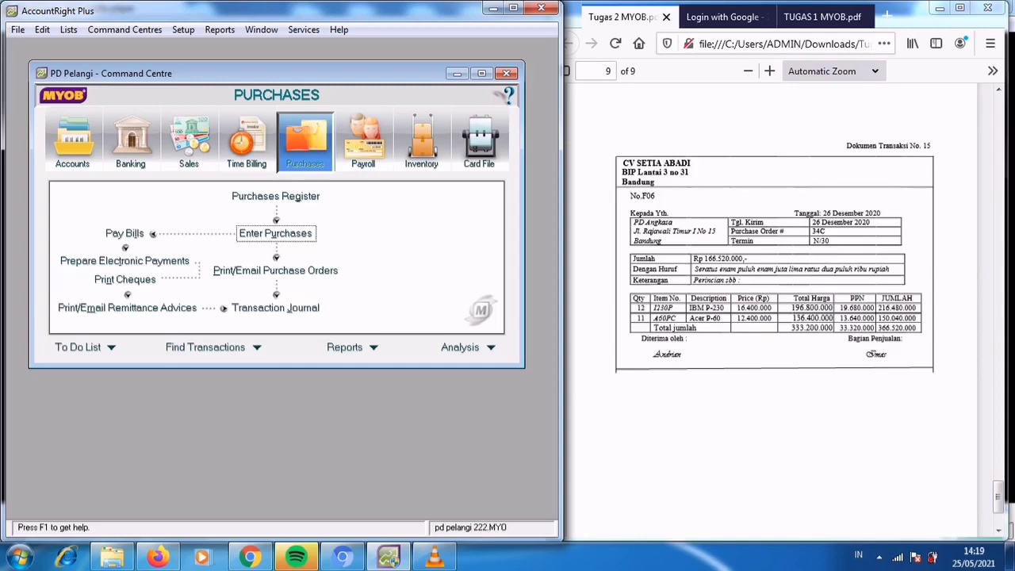
# Display the Trial Balance report for December of this financial year (FY 2020).
pyautogui.click(219, 30)
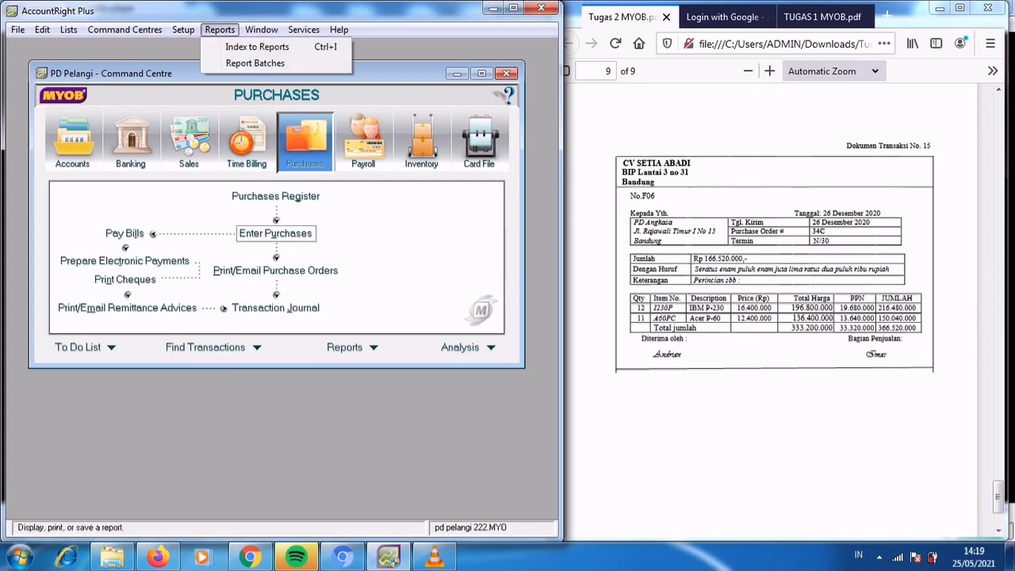
pyautogui.click(257, 47)
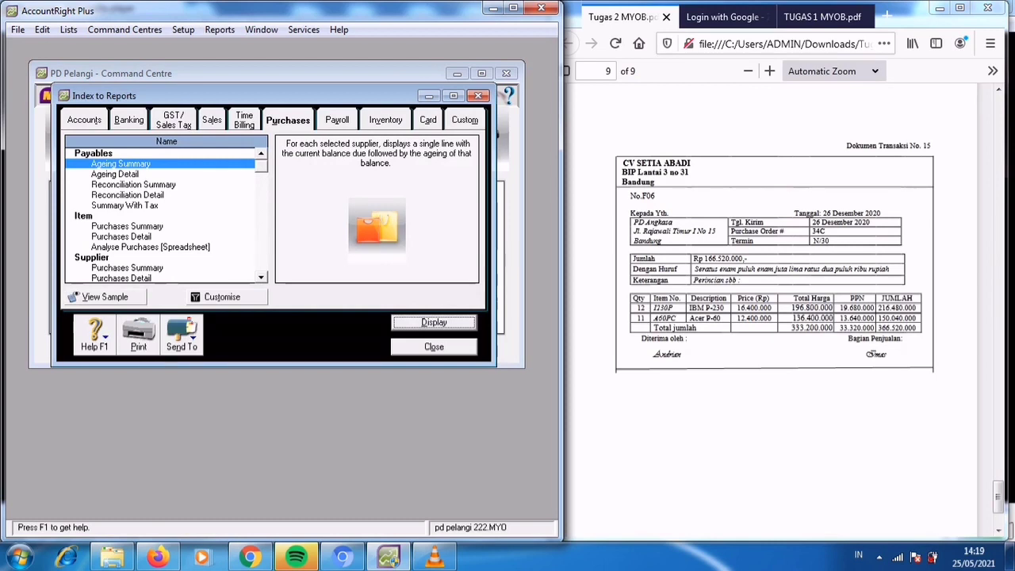
pyautogui.scroll(-12, 166, 214)
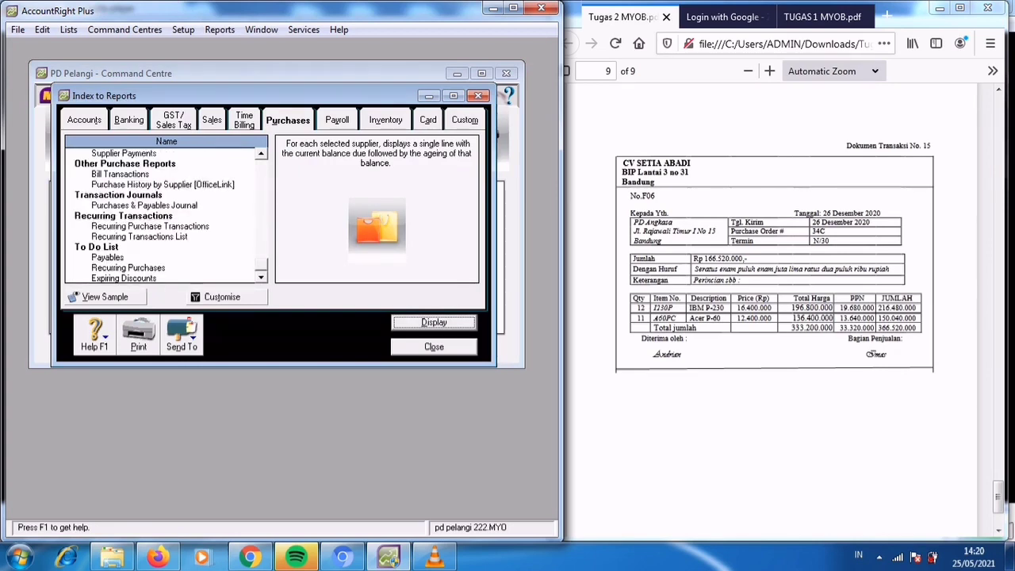
pyautogui.scroll(12, 167, 214)
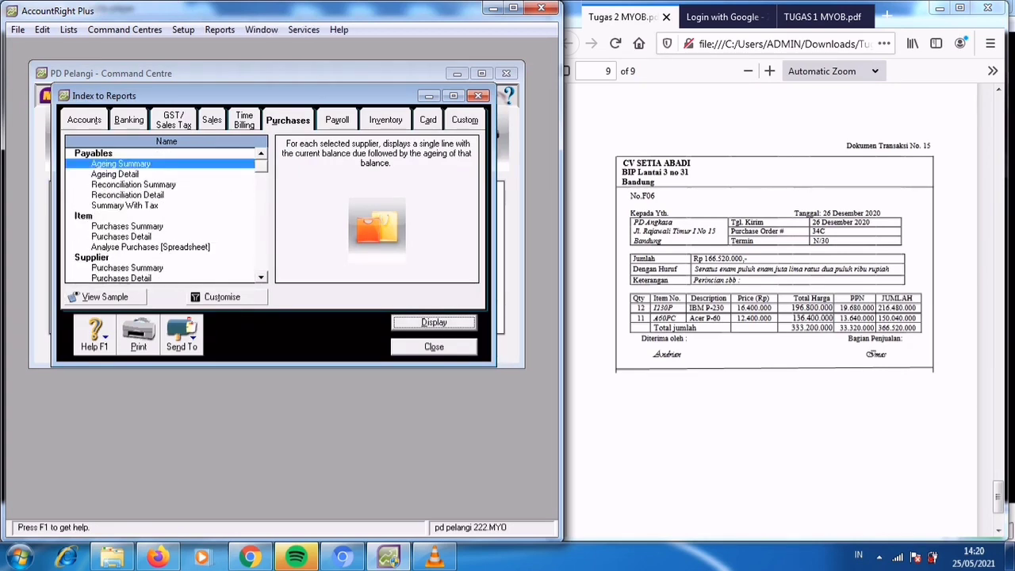
pyautogui.click(84, 120)
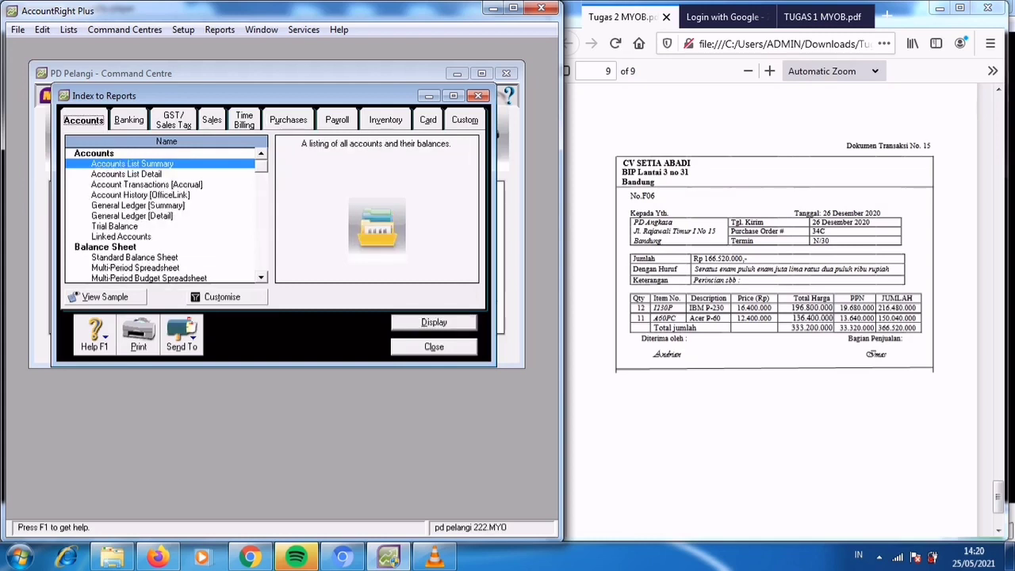
pyautogui.click(115, 226)
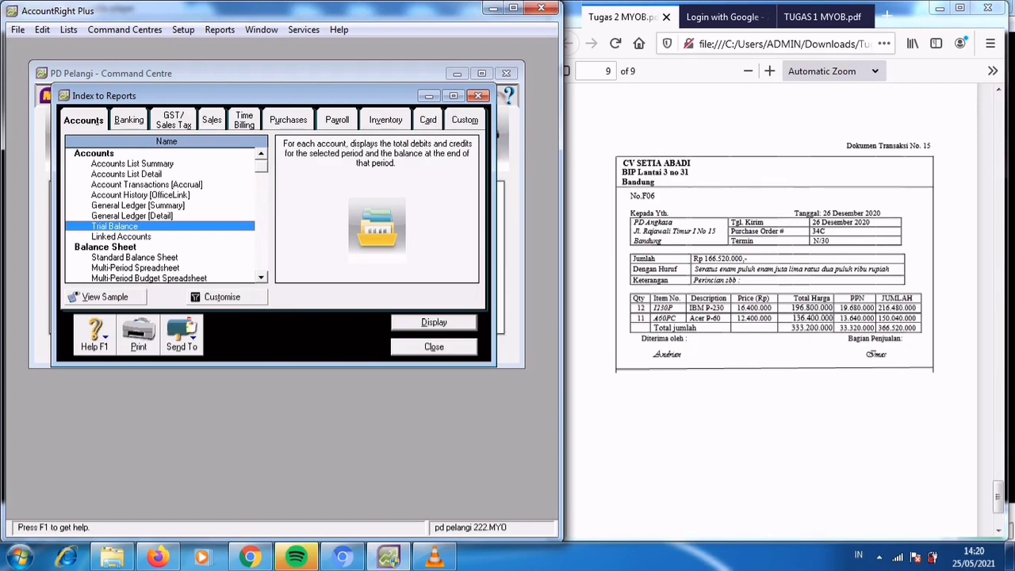
pyautogui.click(227, 297)
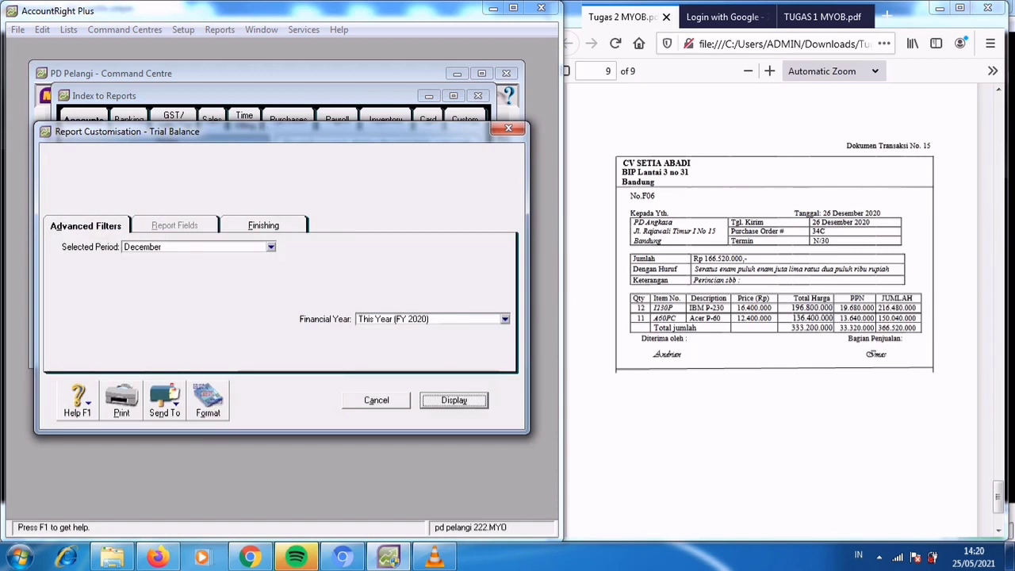
pyautogui.press('Return')
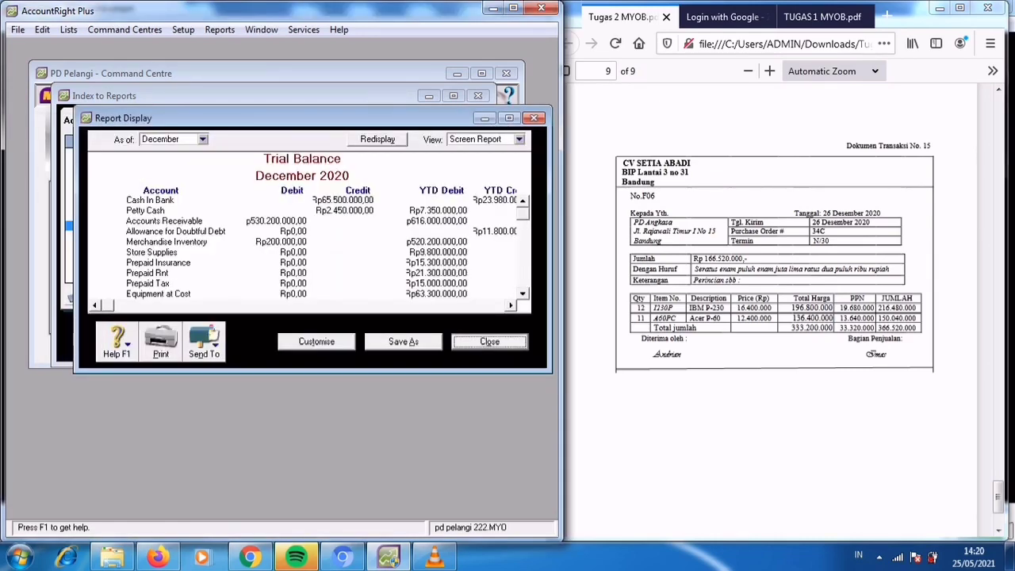
# Review the enlarged trial balance down to its totals, look up the Interest Expense transactions, and close the report windows.
pyautogui.click(509, 117)
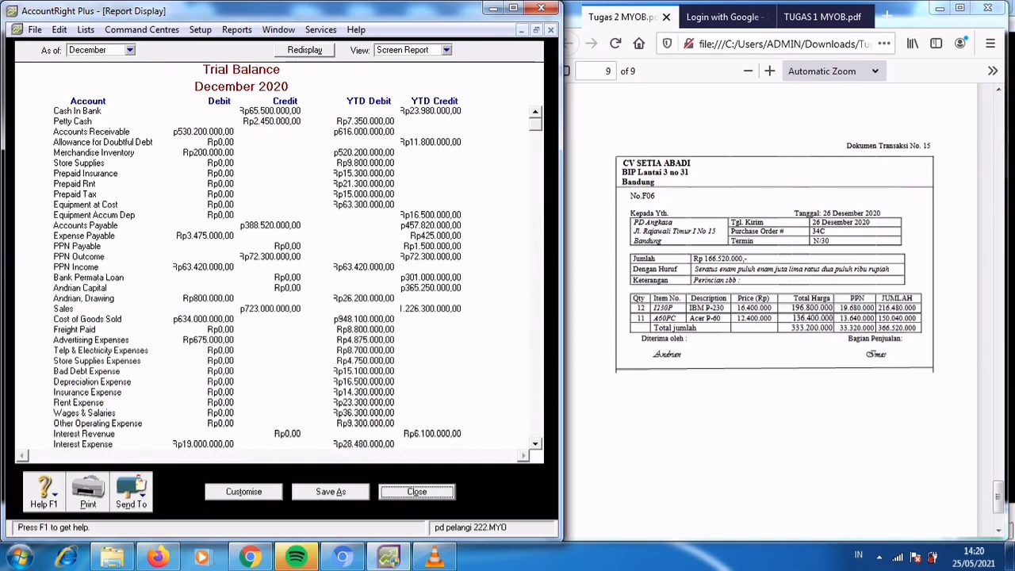
pyautogui.scroll(-2, 297, 253)
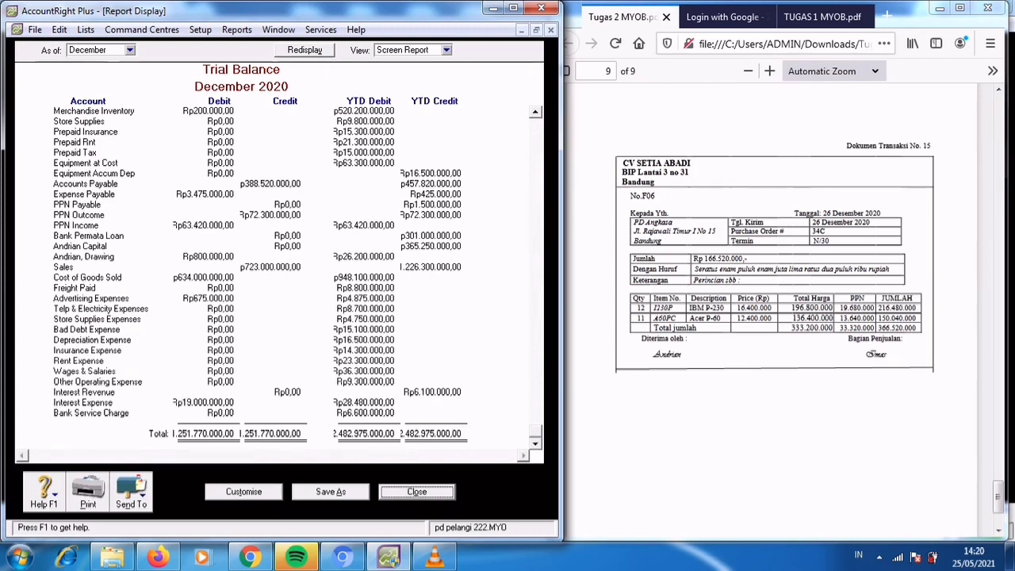
pyautogui.click(204, 403)
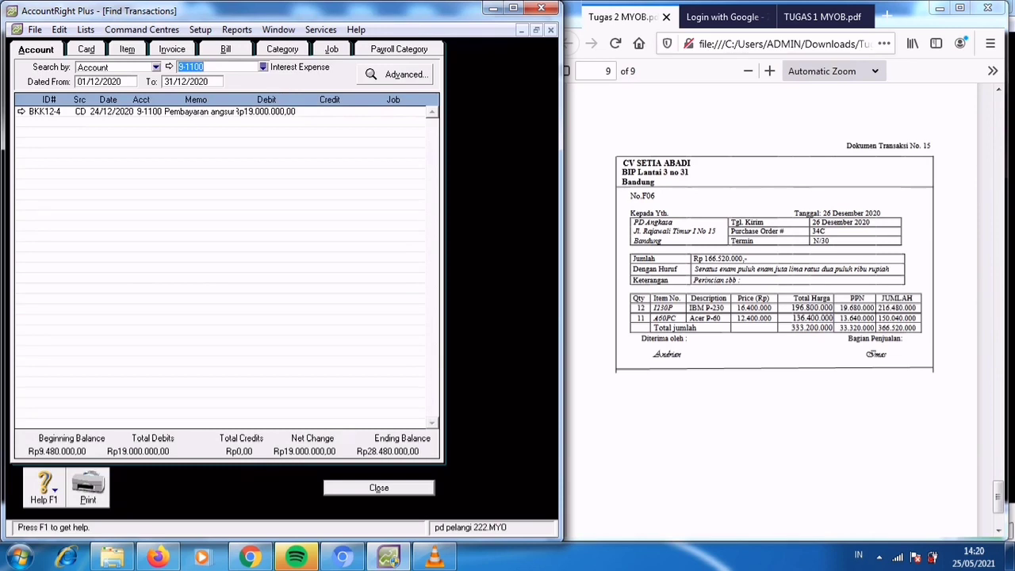
pyautogui.press('Escape')
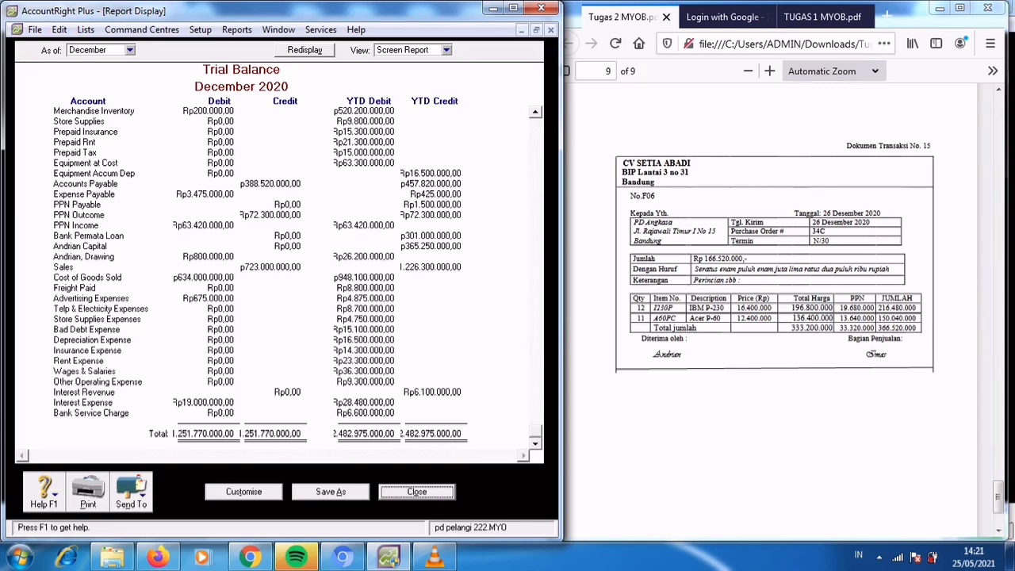
pyautogui.press('Return')
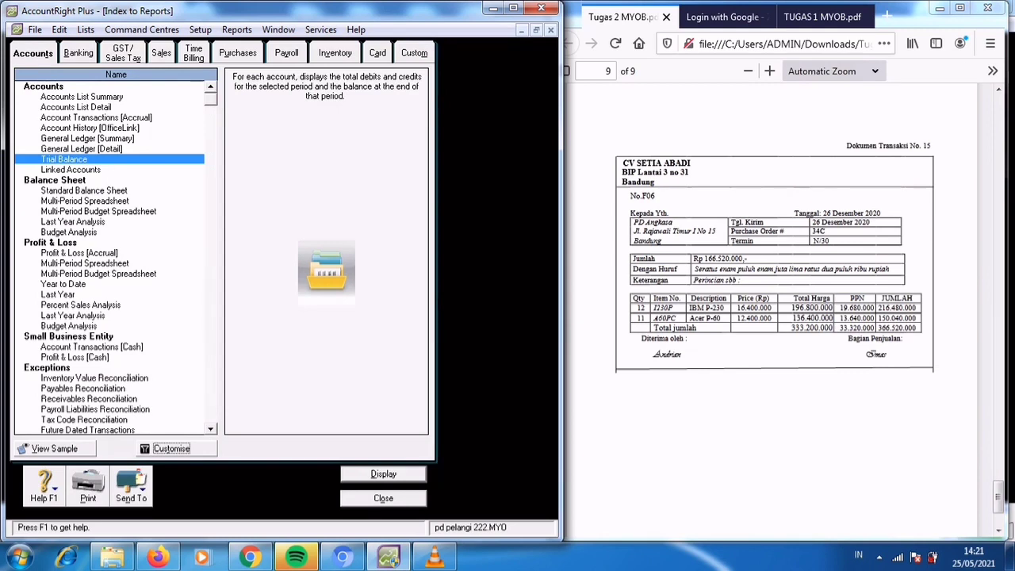
pyautogui.press('Escape')
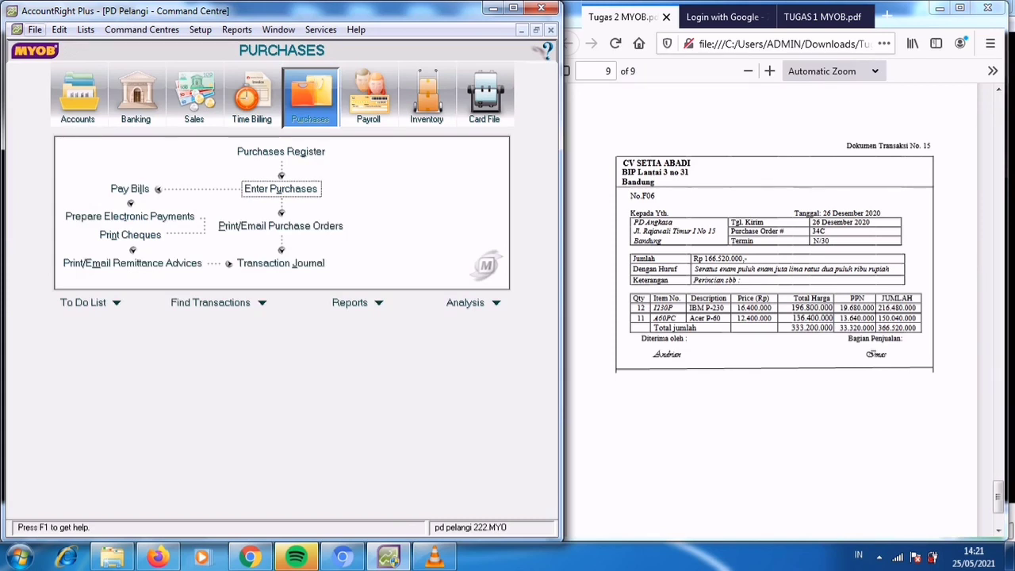
# Quit the program without a session report, accepting a company file backup with a check for errors.
pyautogui.click(35, 30)
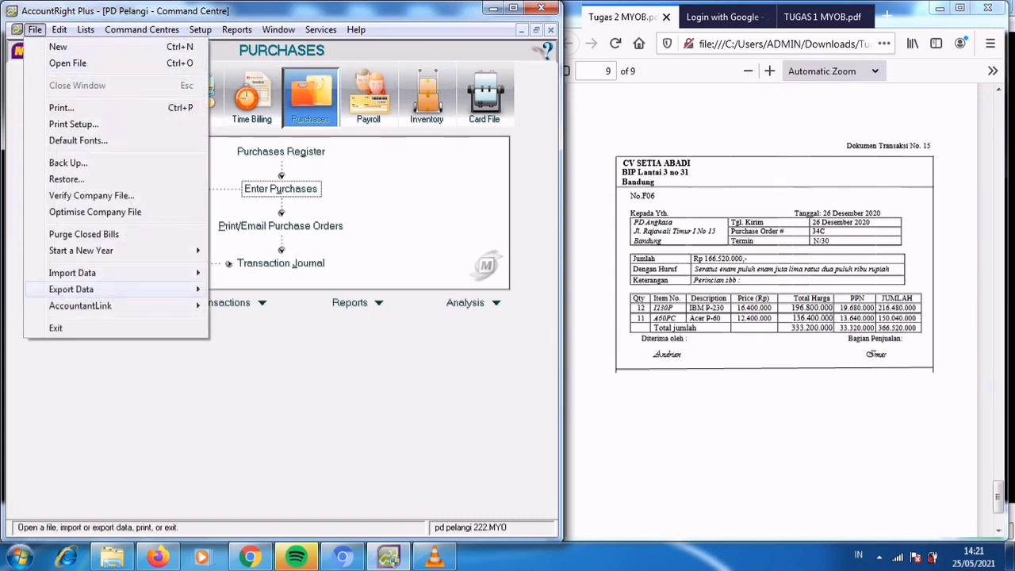
pyautogui.press('Return')
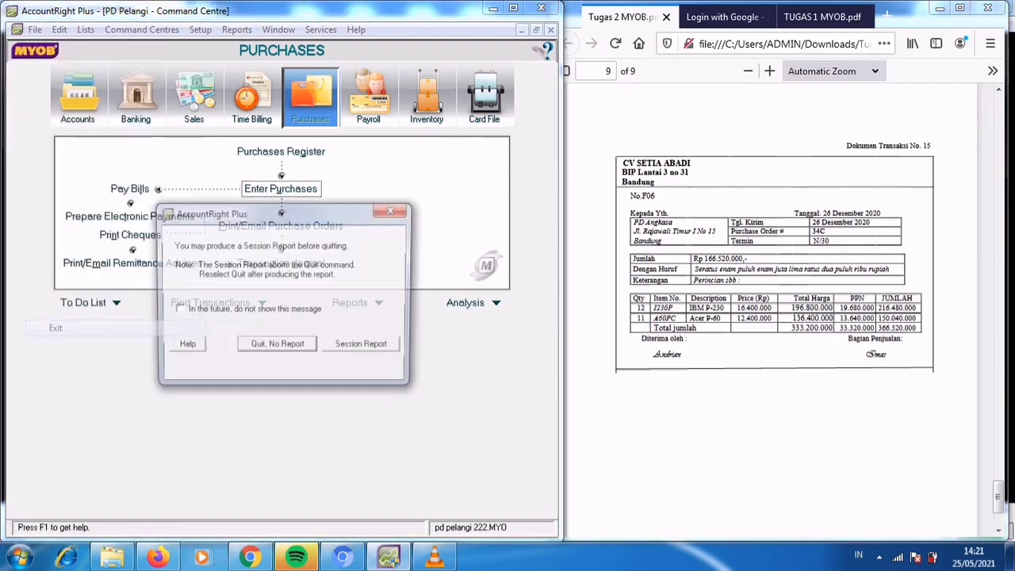
pyautogui.press('Return')
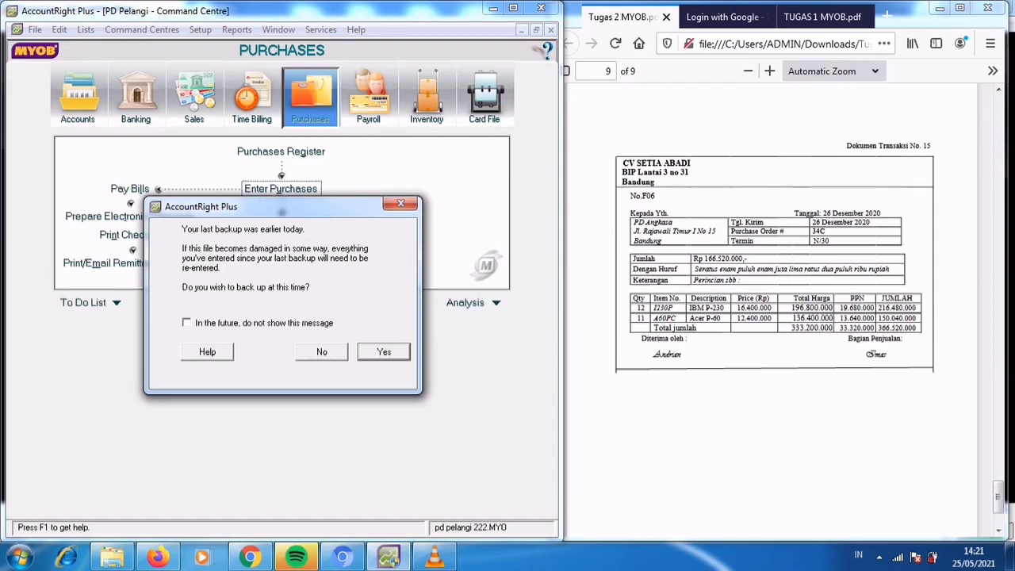
pyautogui.press('Return')
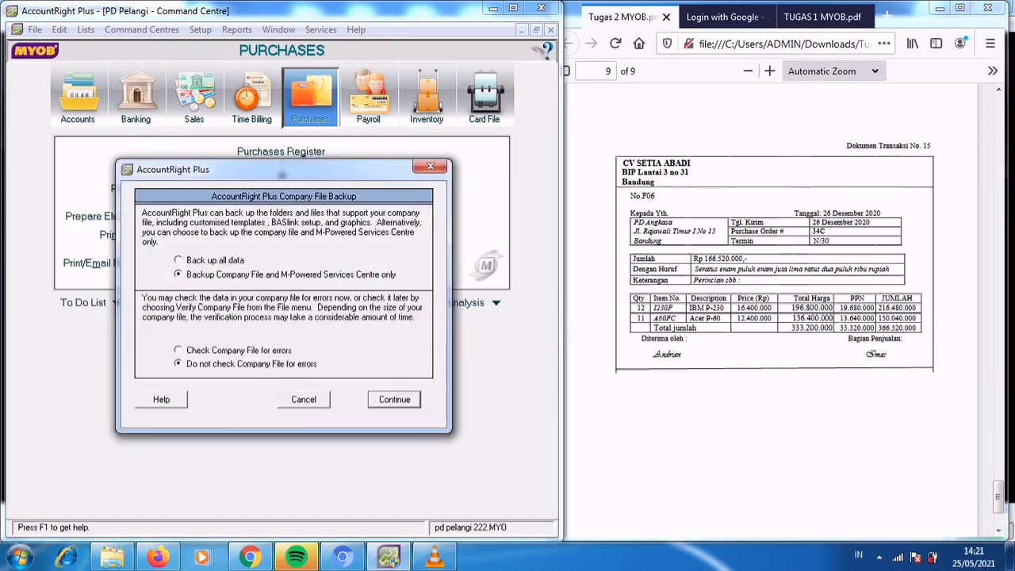
pyautogui.press('Return')
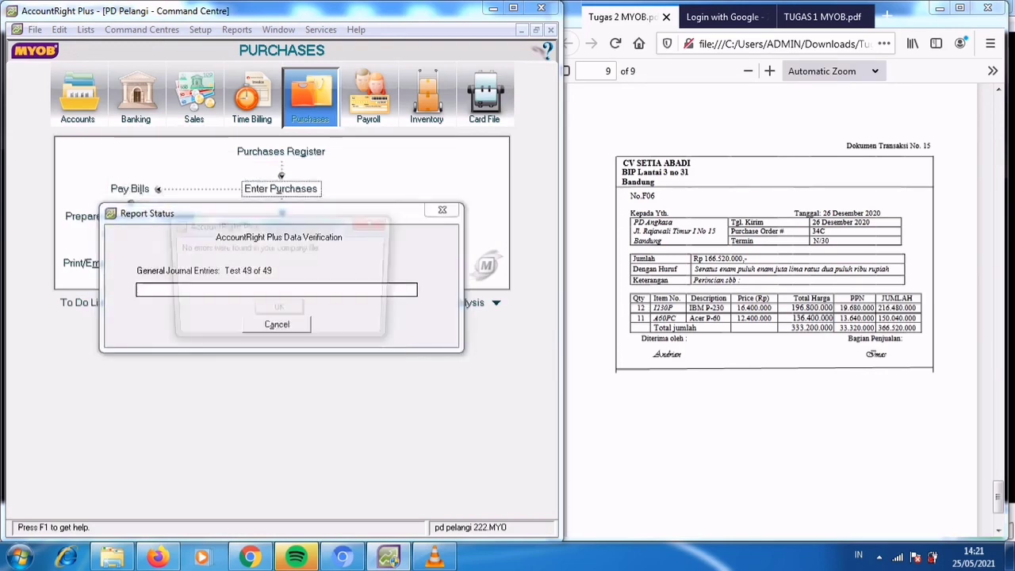